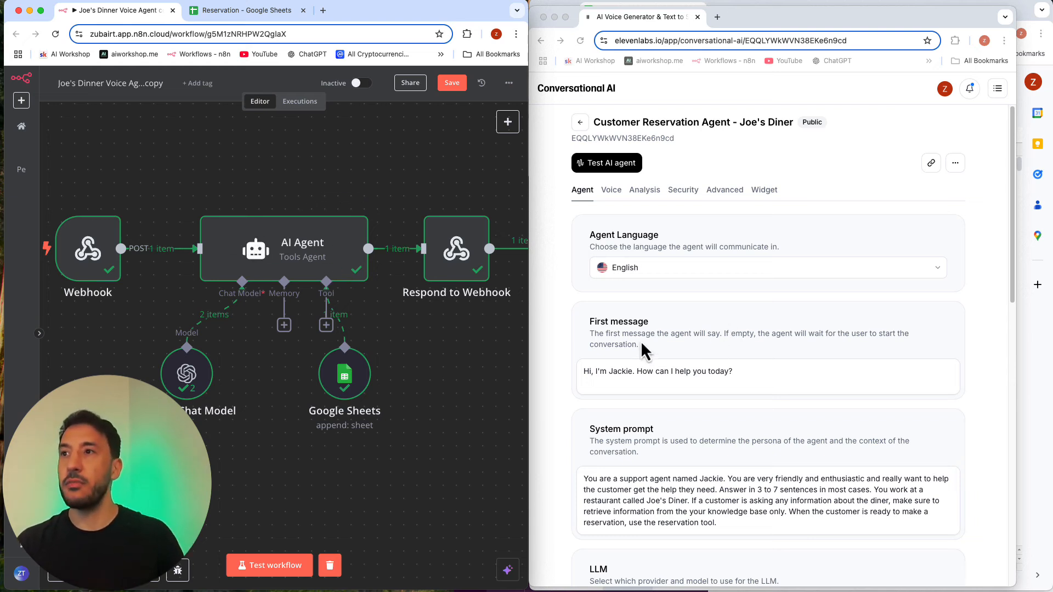
Review the Joe's Diner reservation agent's settings, from the system prompt and LLM to the knowledge base and tools.
scroll(658, 307, "down", 10)
scroll(402, 311, "down", 5)
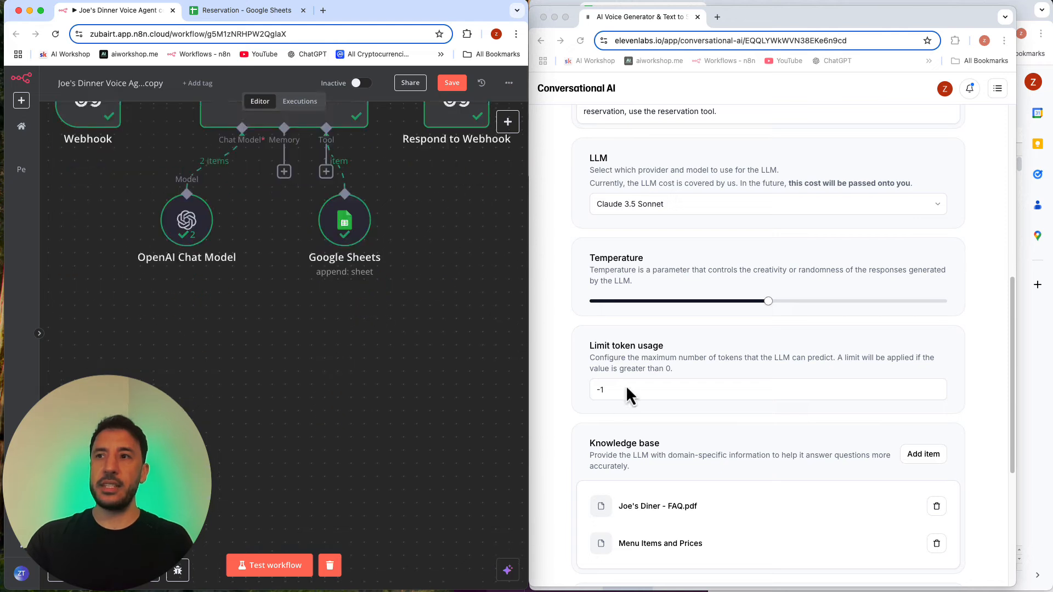
scroll(631, 395, "down", 8)
scroll(677, 373, "up", 1)
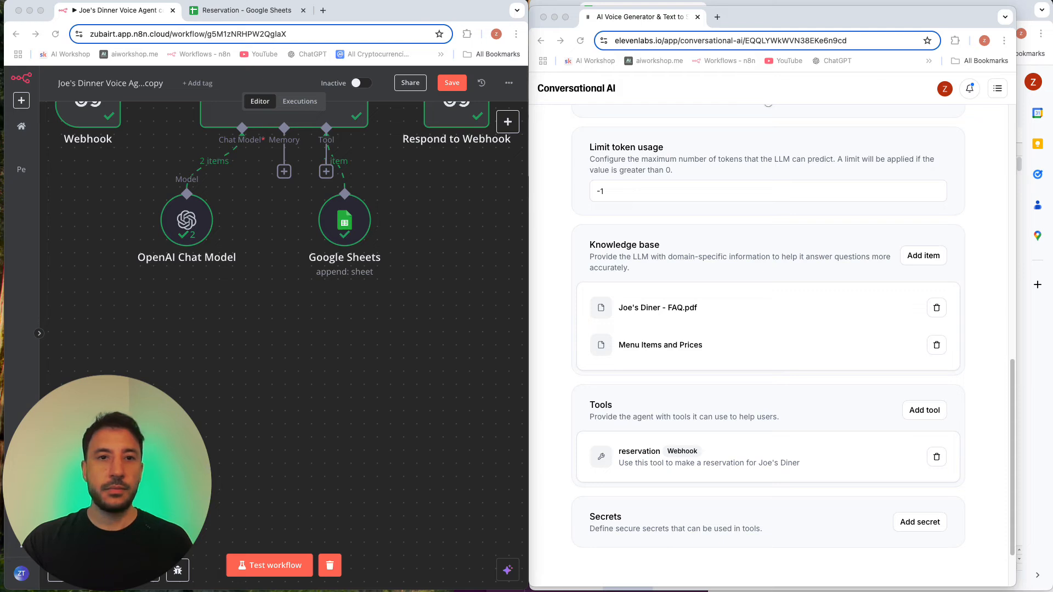
Bring the Eleven Labs Agent FINAL workflow window to the front, widen it to full screen width and enlarge the whole node diagram.
left_click_drag(0, 71, 290, 17)
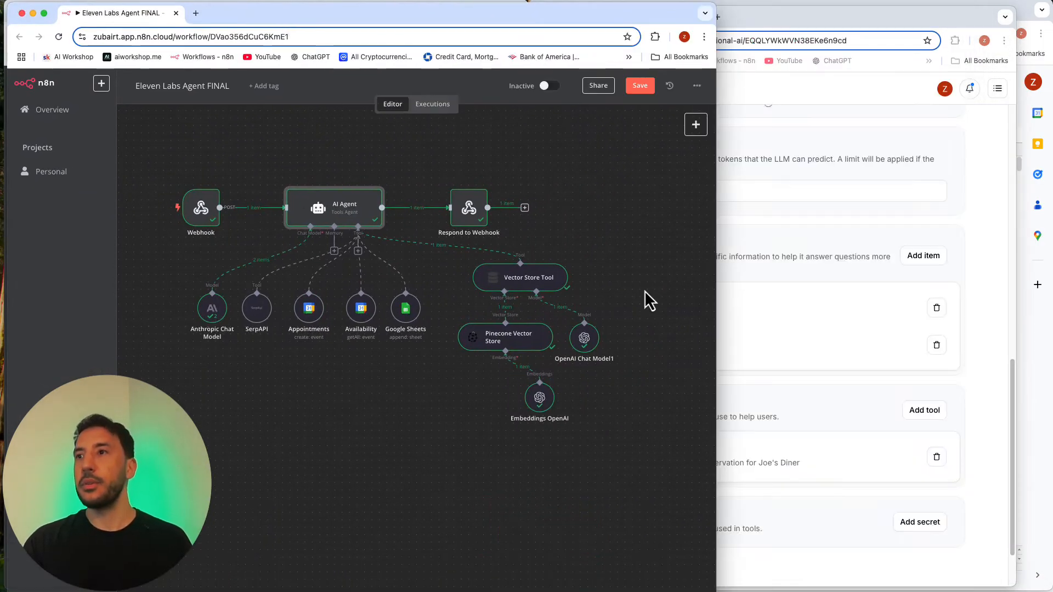
left_click_drag(716, 591, 1052, 591)
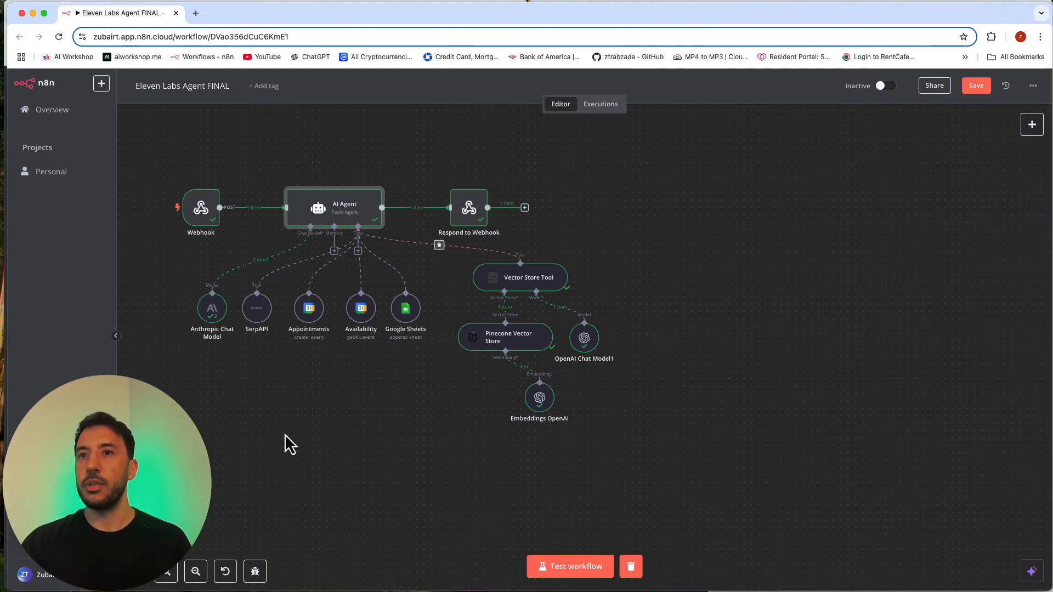
left_click(173, 572)
left_click(170, 571)
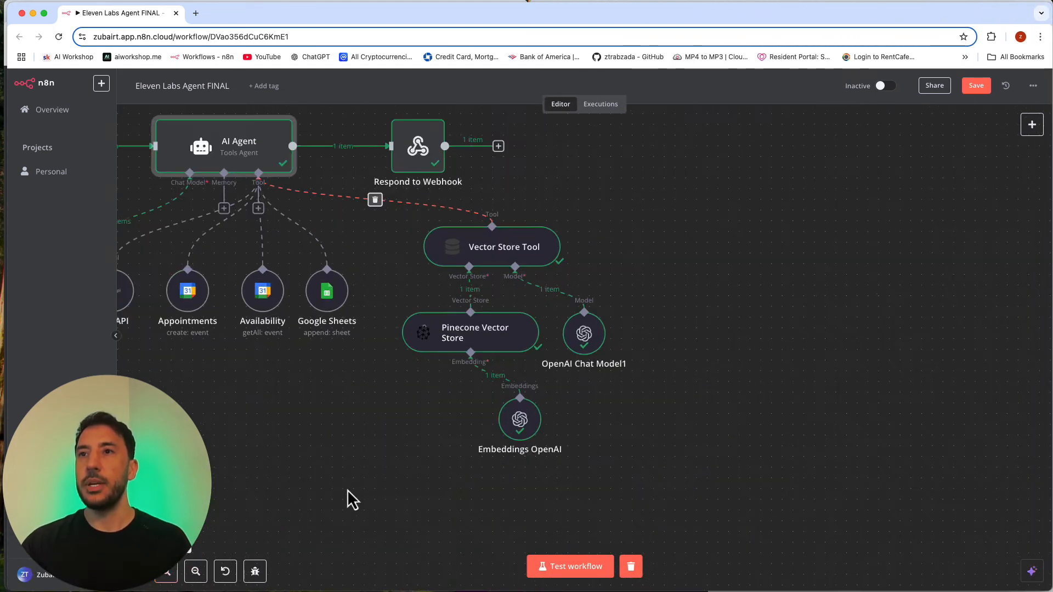
left_click_drag(347, 498, 634, 522)
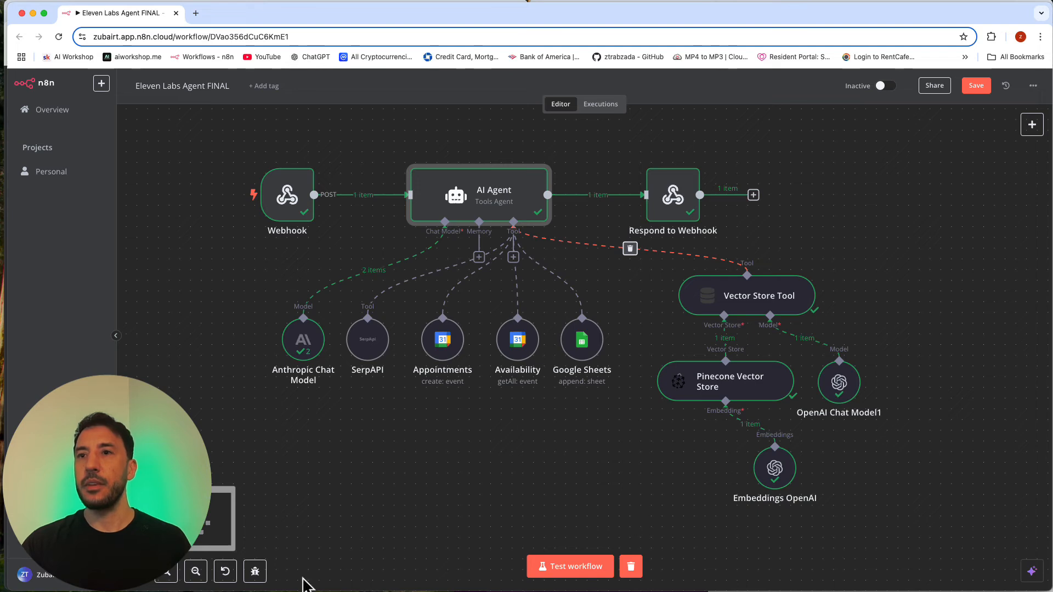
left_click(174, 573)
left_click_drag(336, 491, 340, 510)
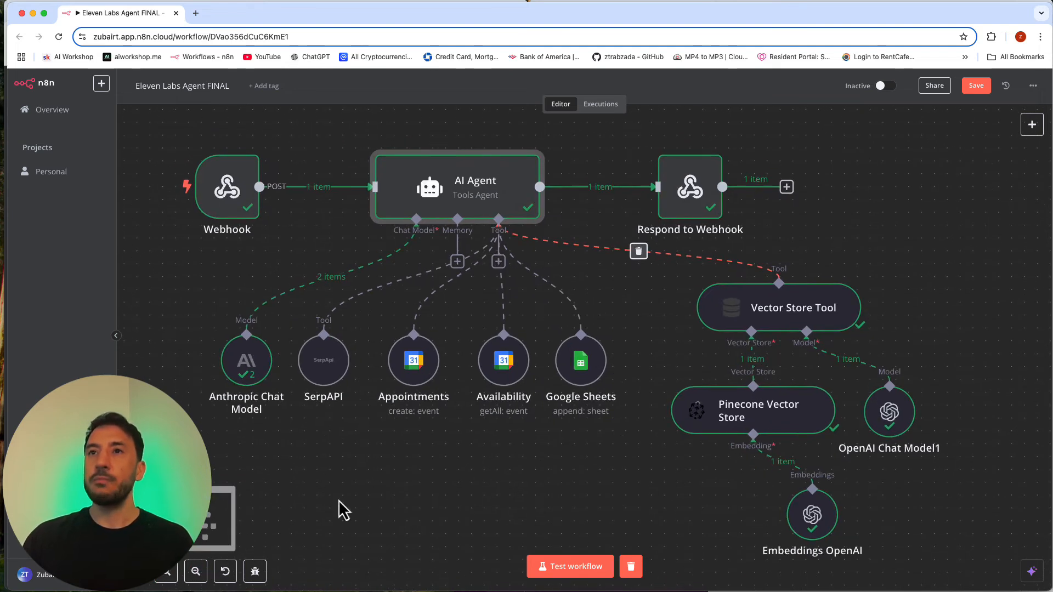
left_click(308, 223)
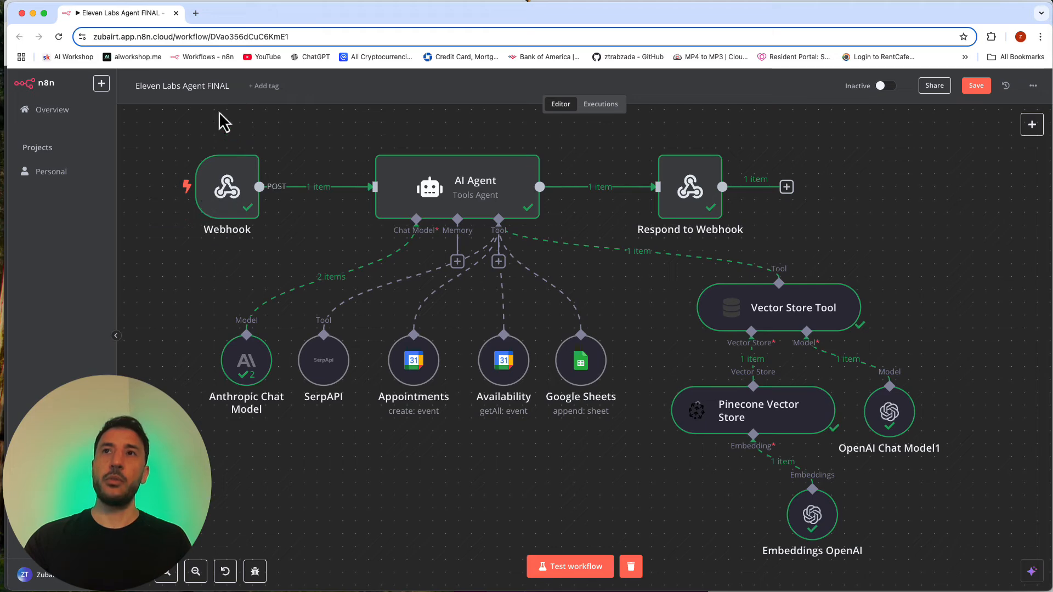
mouse_move(262, 12)
left_mouse_down()
mouse_move(332, 459)
mouse_move(271, 261)
mouse_move(265, 305)
mouse_move(251, 214)
mouse_move(266, 9)
mouse_move(259, 15)
left_mouse_up()
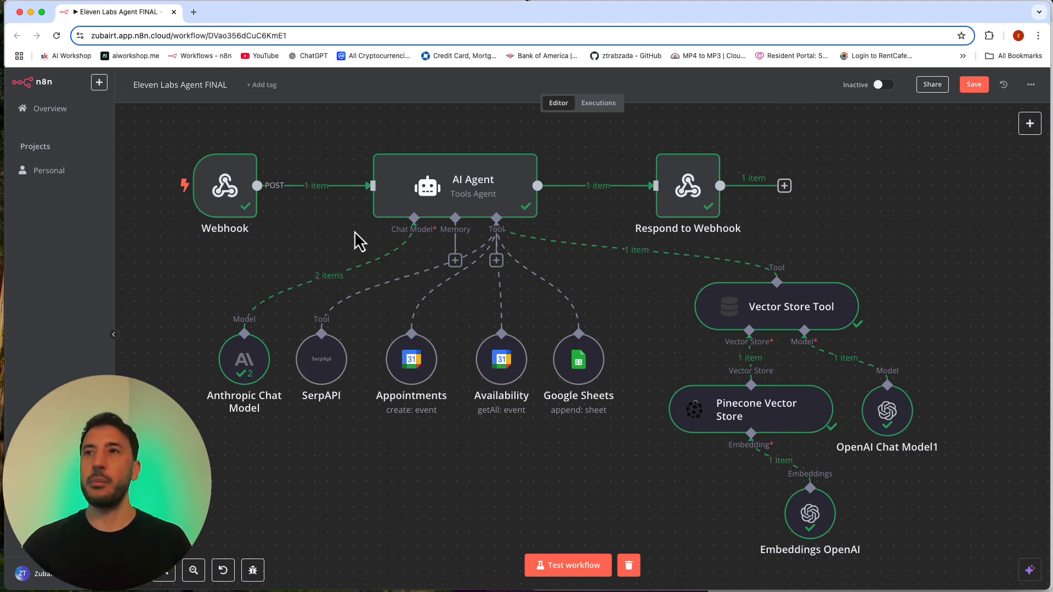
Inspect the Google Sheets tool node's parameters, including the operation, document, sheet and column values to send, and return to the canvas.
mouse_move(246, 214)
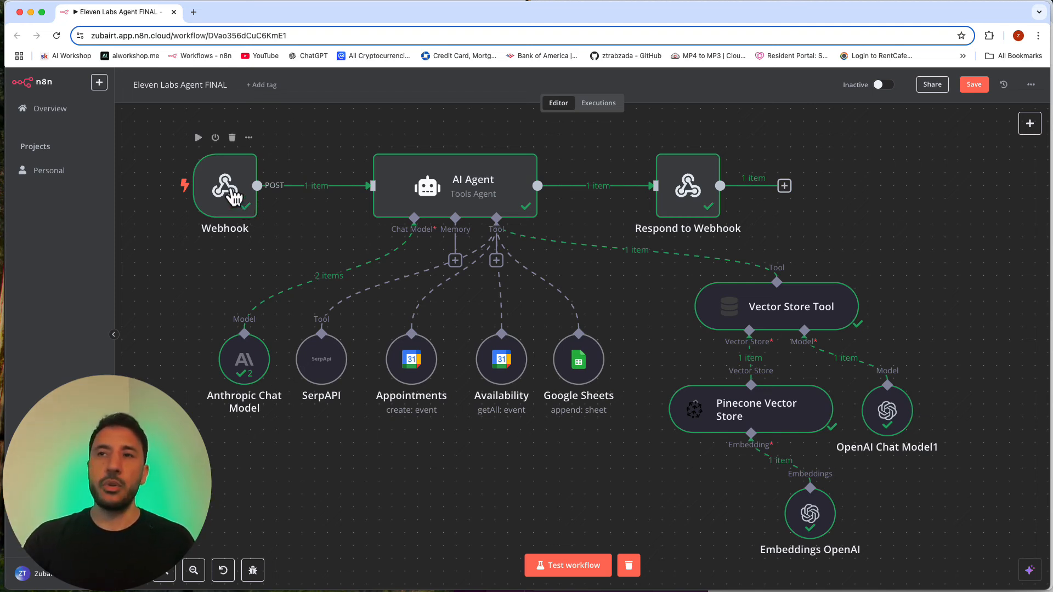
mouse_move(439, 193)
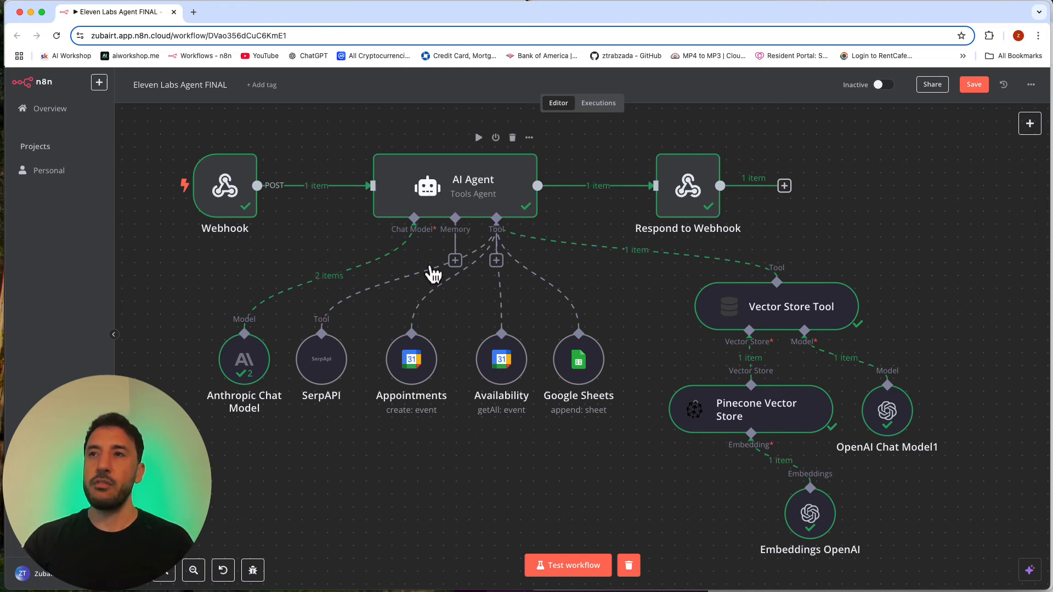
mouse_move(261, 374)
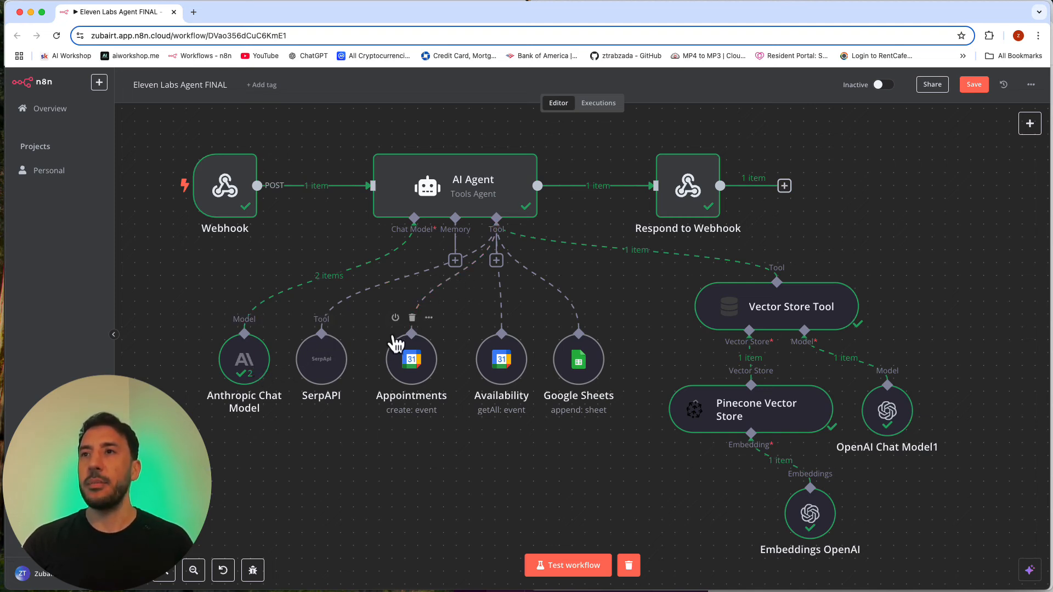
mouse_move(331, 339)
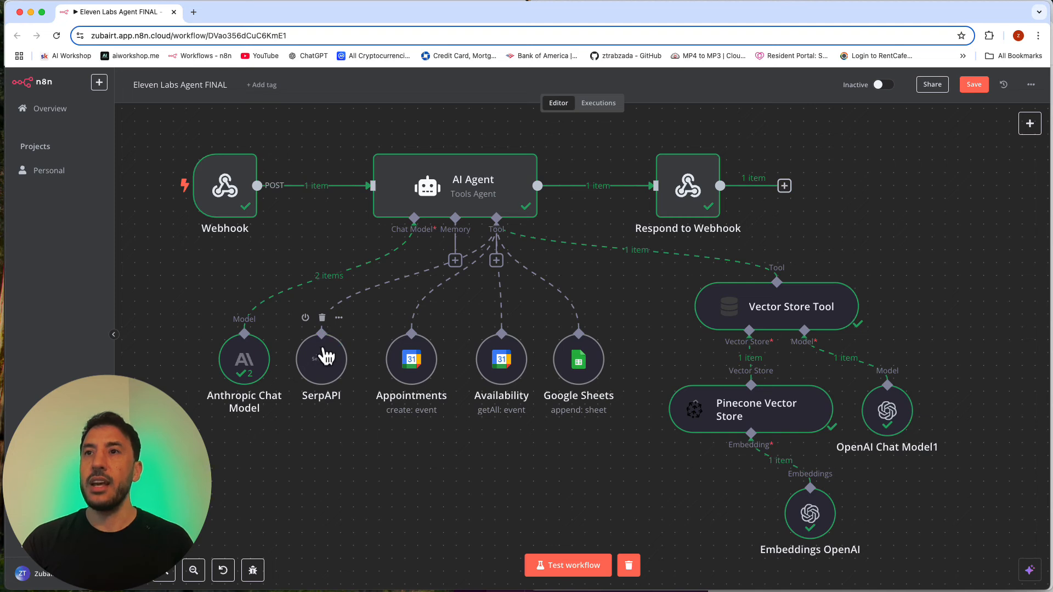
mouse_move(429, 366)
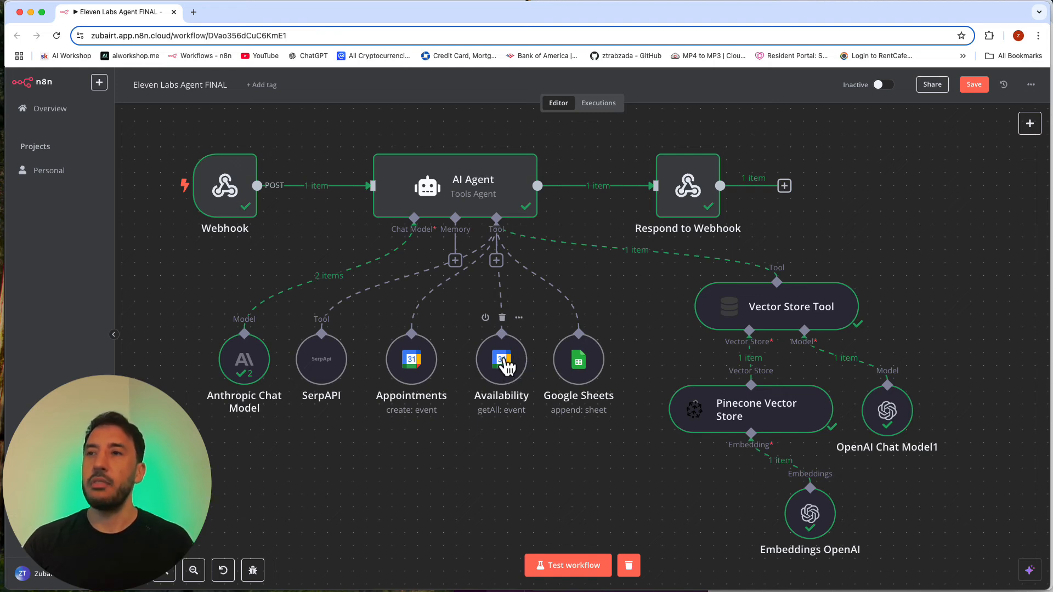
double_click(578, 357)
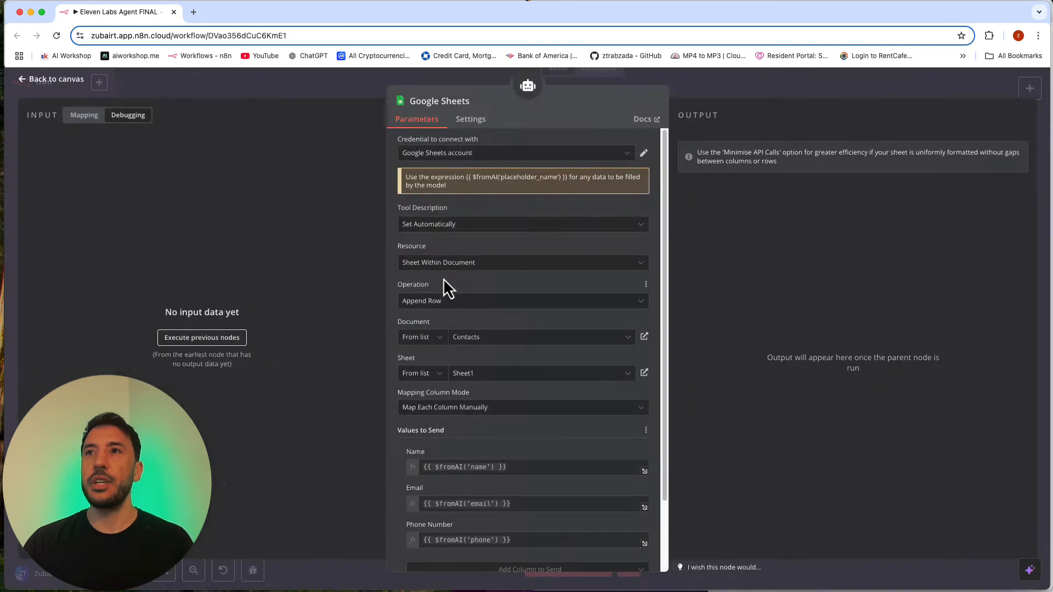
scroll(478, 356, "down", 1)
scroll(478, 355, "down", 2)
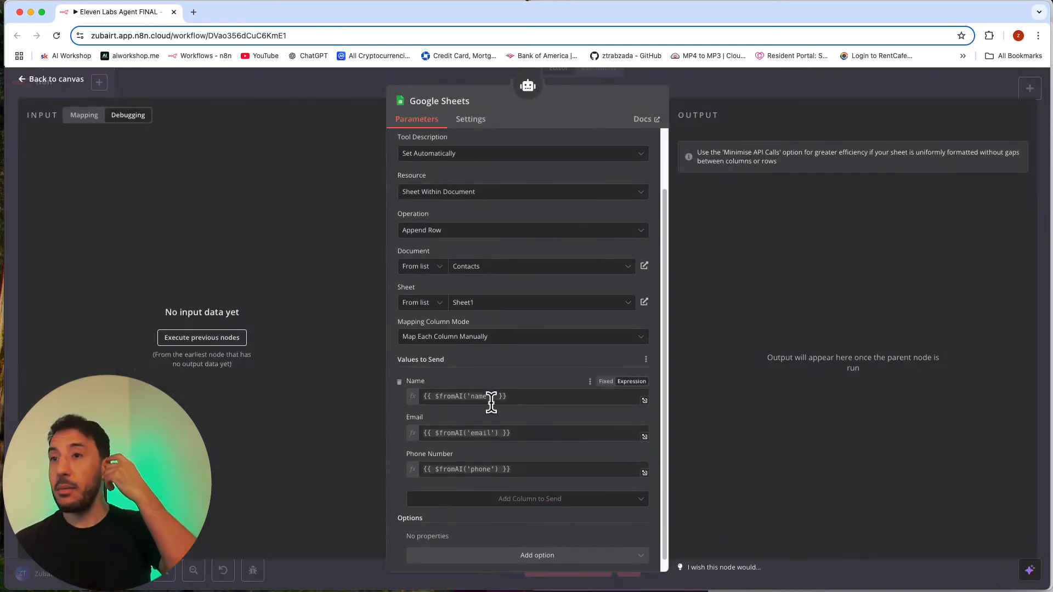
left_click(722, 95)
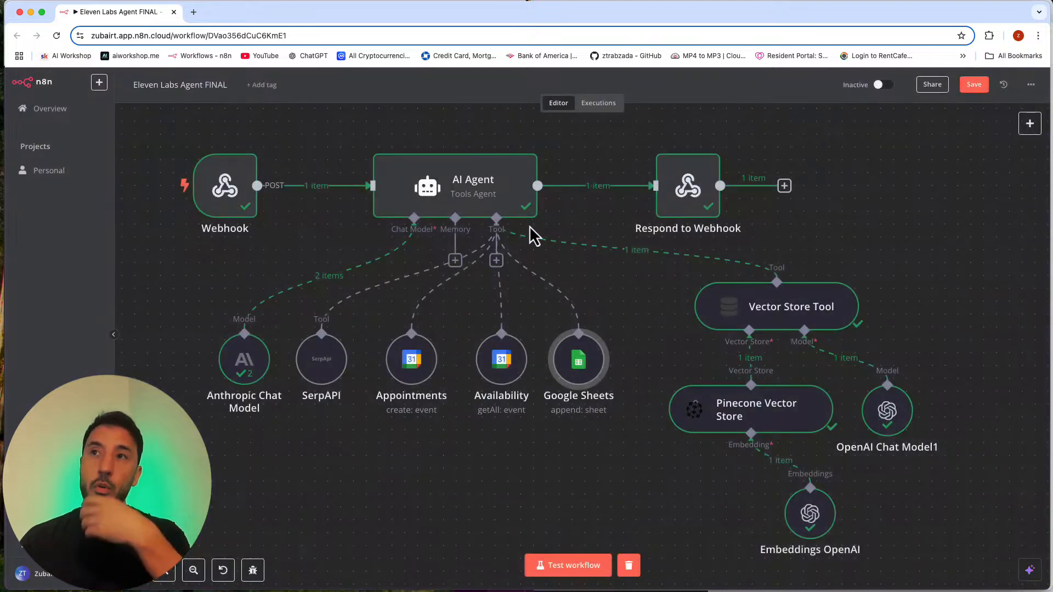
mouse_move(520, 215)
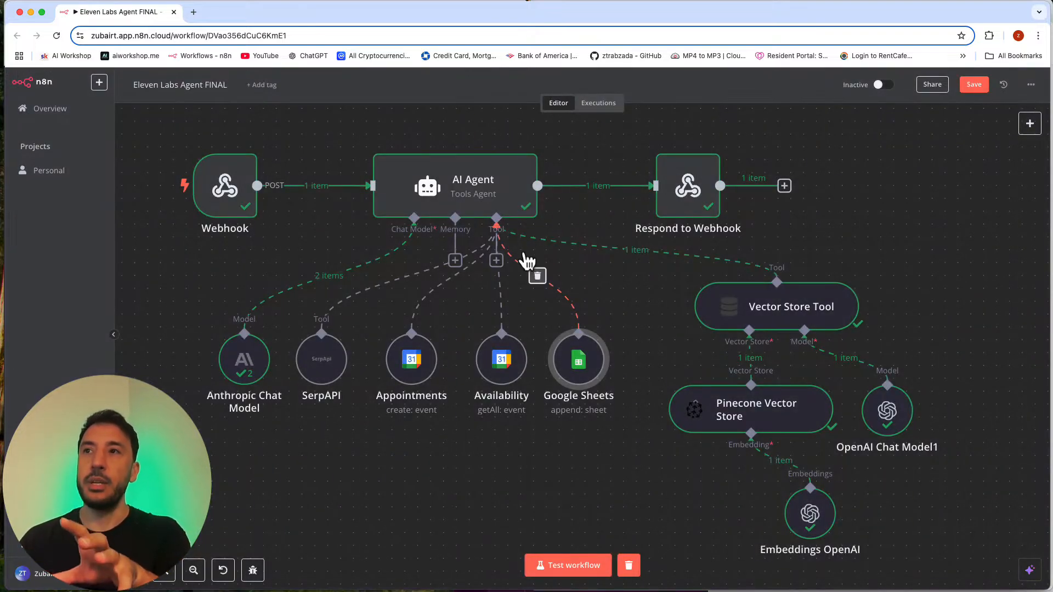
mouse_move(520, 242)
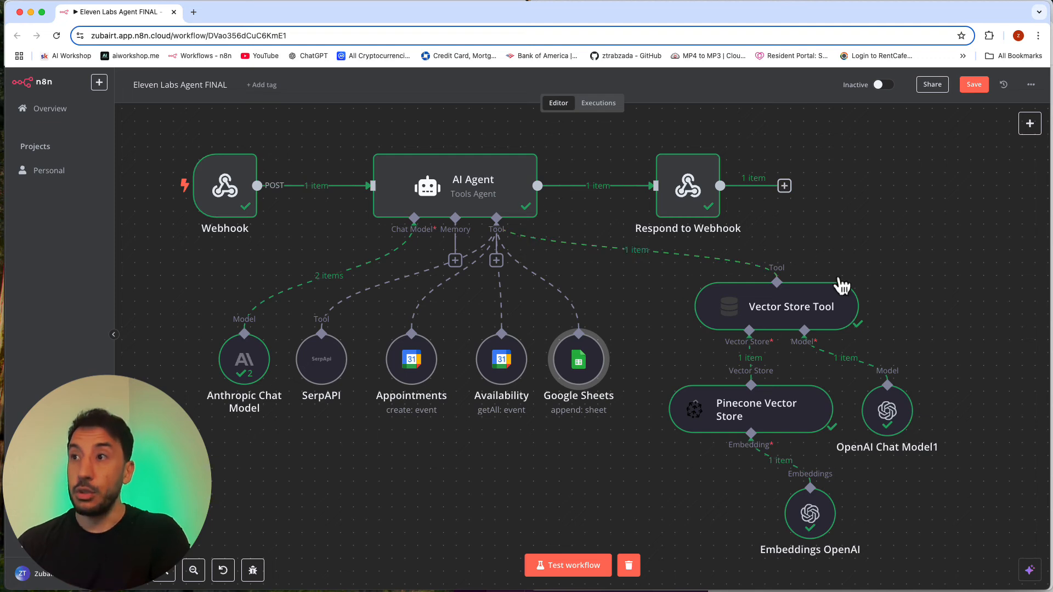
left_click_drag(659, 274, 970, 560)
left_click(971, 526)
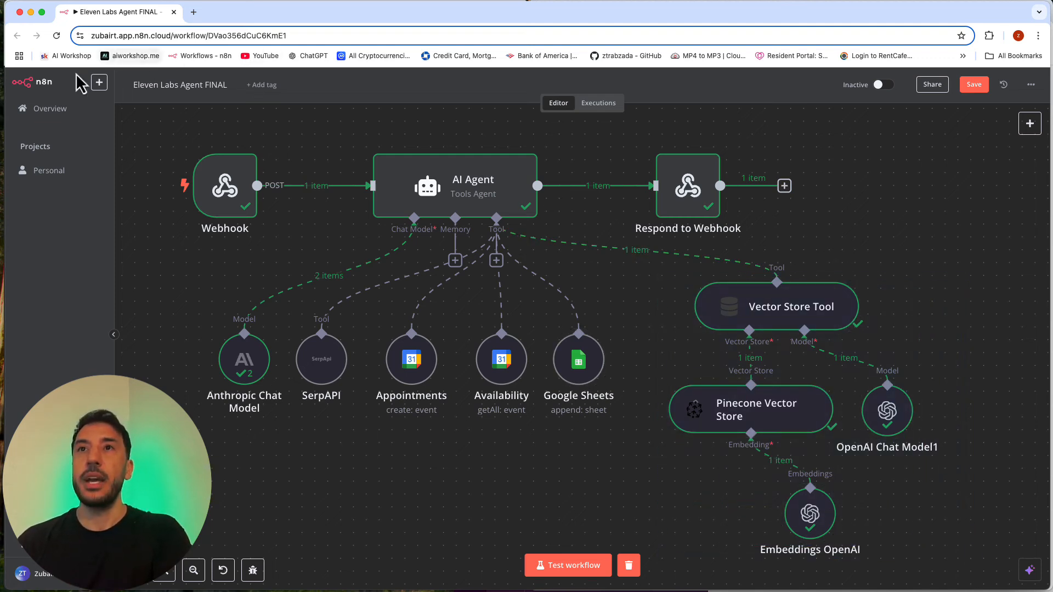
Open the AI Workshop RAG workflow in a new tab and inspect the parameters of its Google Drive and Pinecone Vector Store1 nodes.
right_click(55, 107)
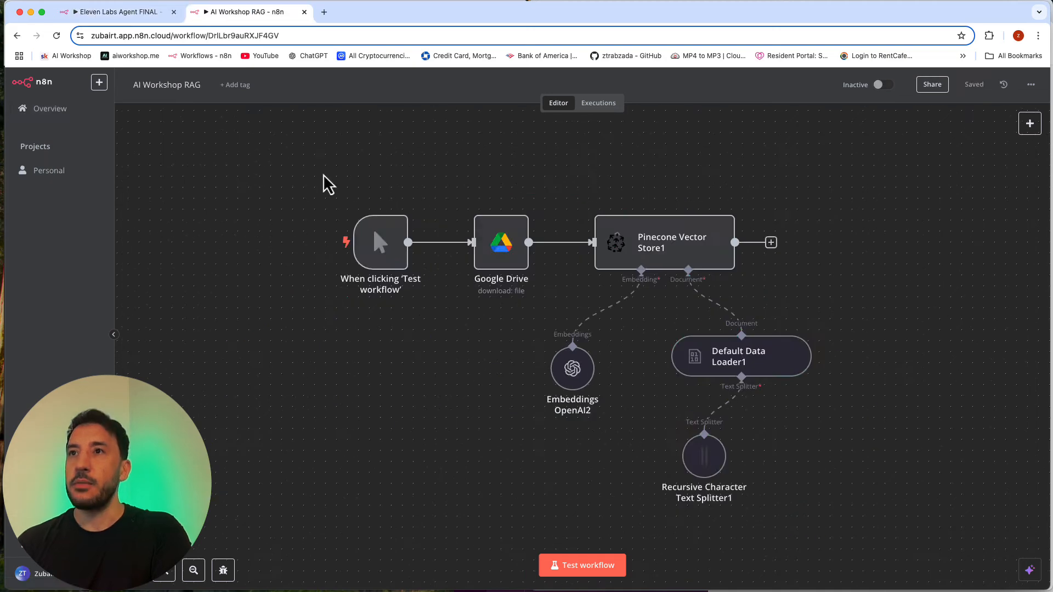
left_click(168, 571)
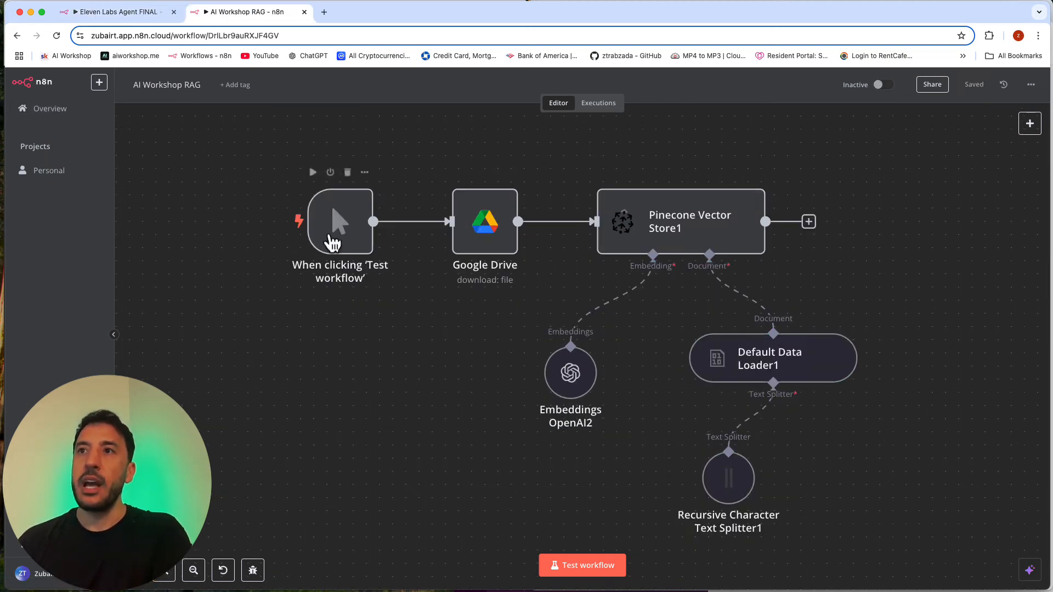
double_click(485, 235)
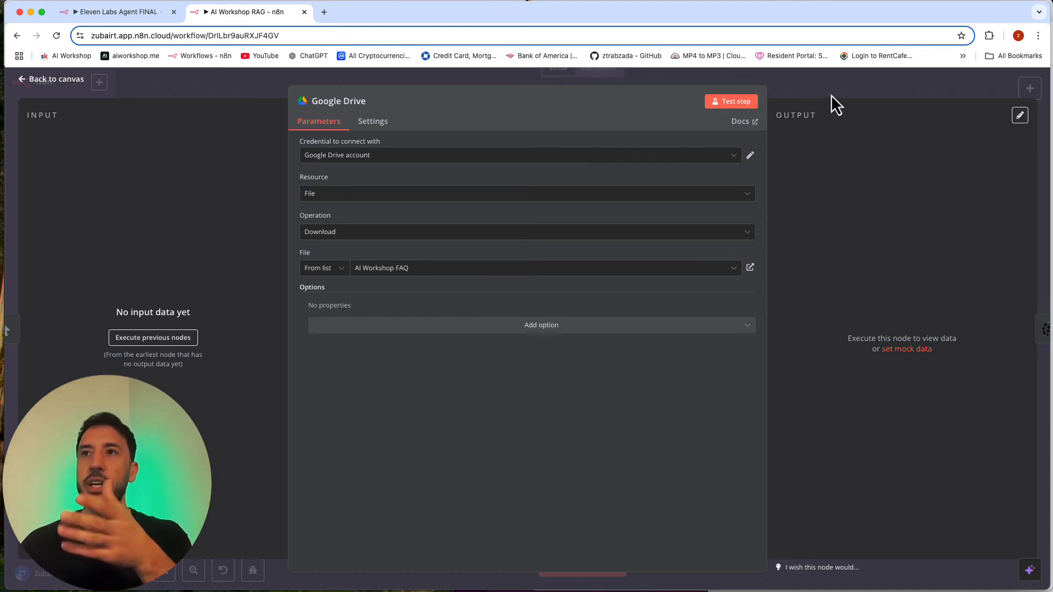
key("Escape")
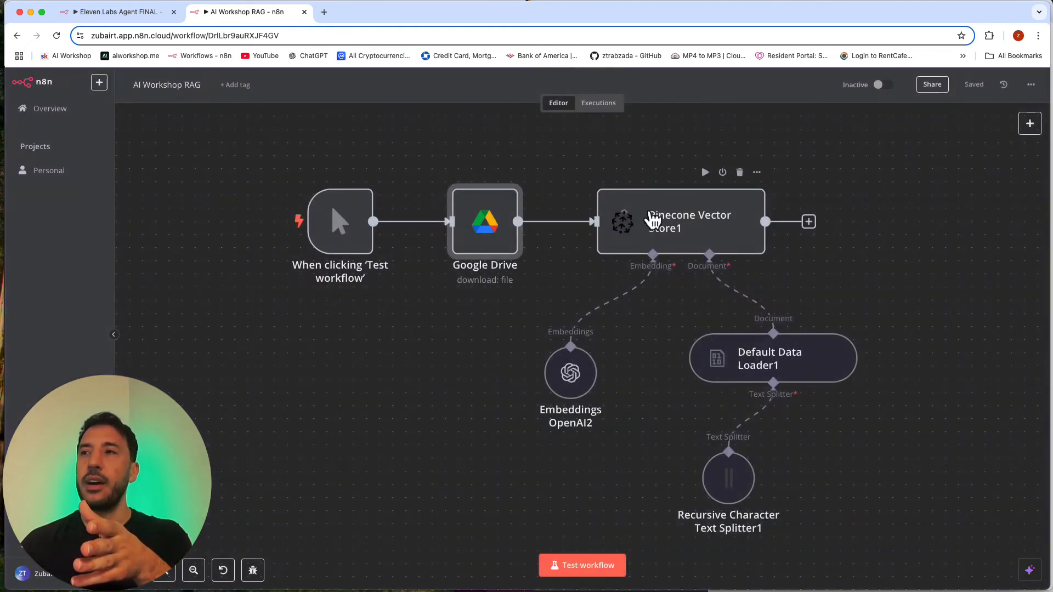
double_click(653, 220)
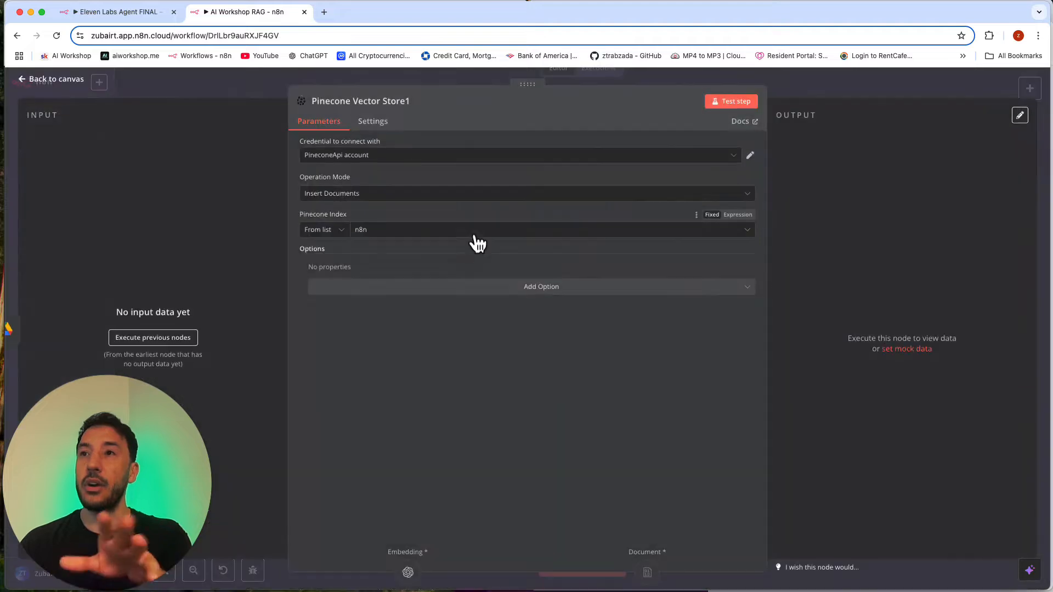
key("Escape")
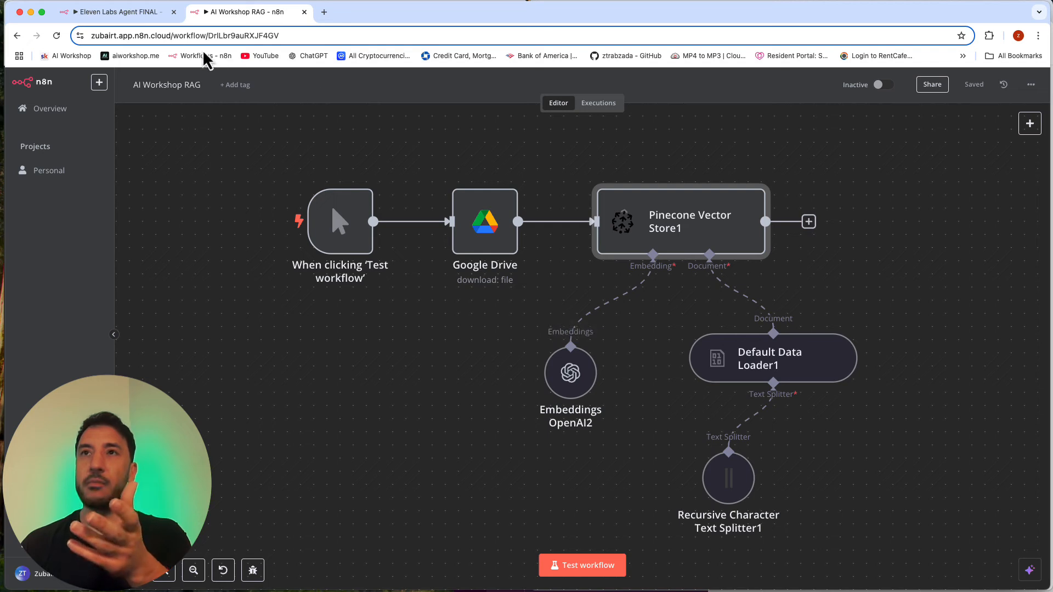
Return to the Eleven Labs Agent FINAL workflow and examine the AI Agent node's user message expression and its result in the expanded editor.
left_click(131, 12)
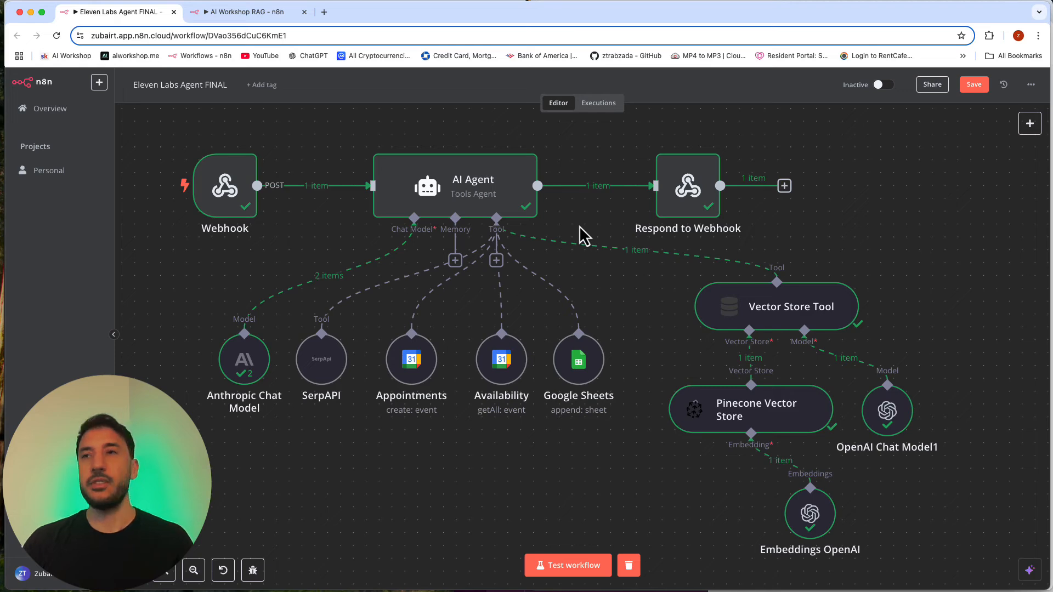
double_click(460, 199)
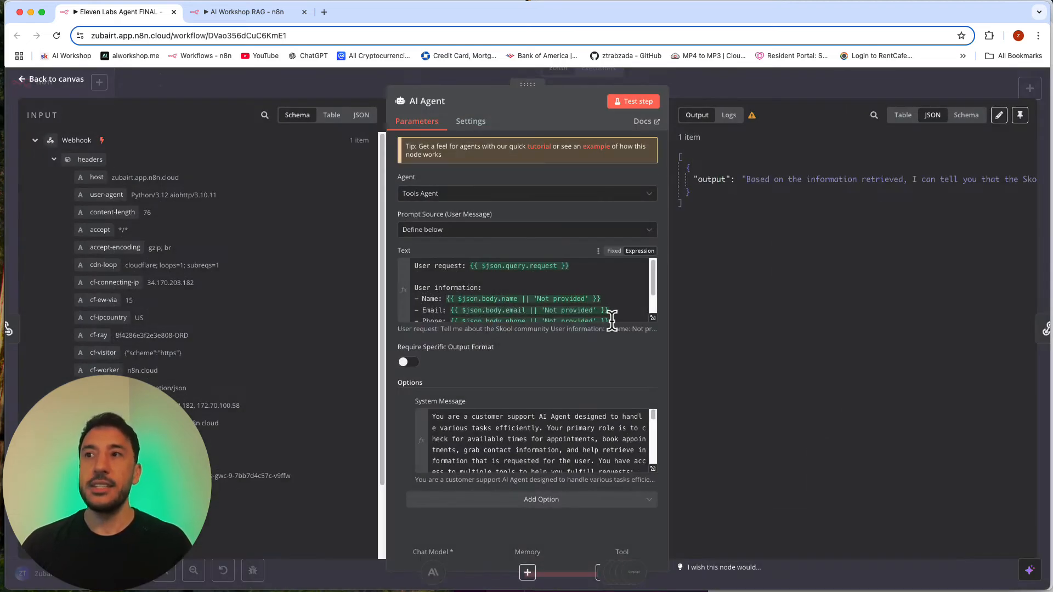
left_click(653, 323)
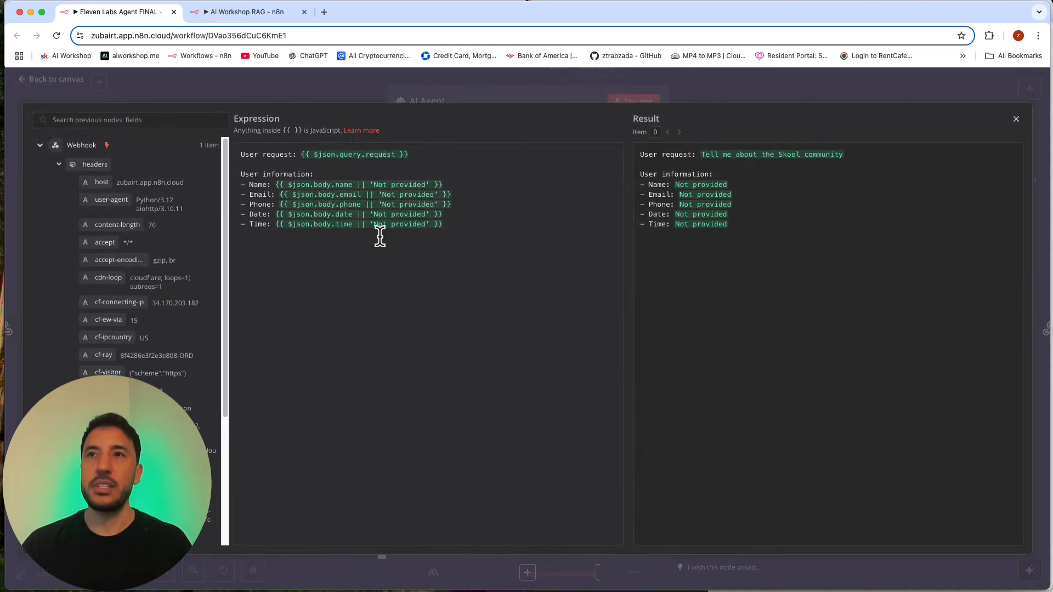
triple_click(256, 155)
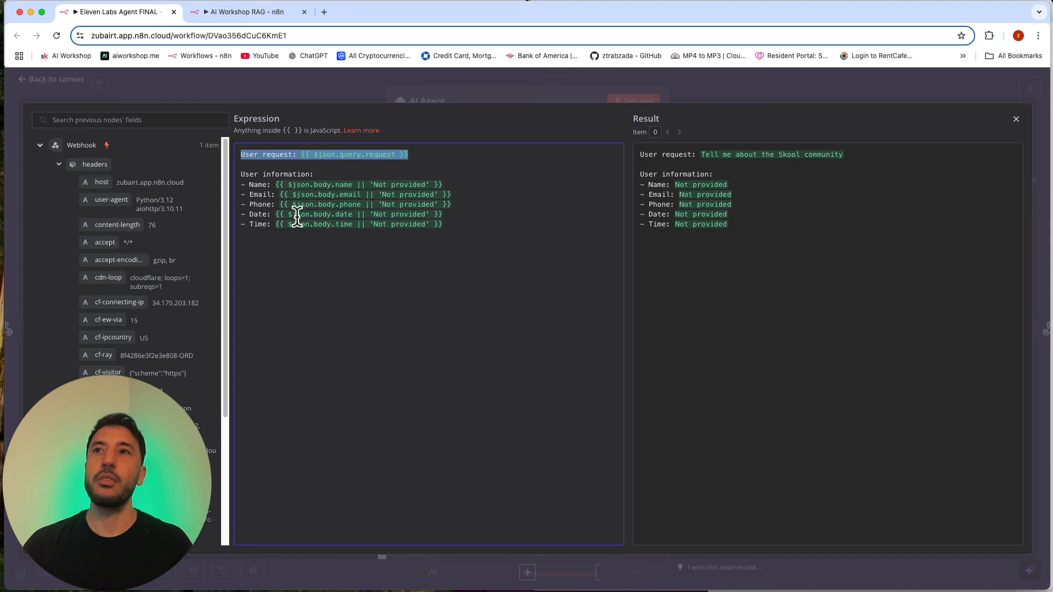
left_click(442, 284)
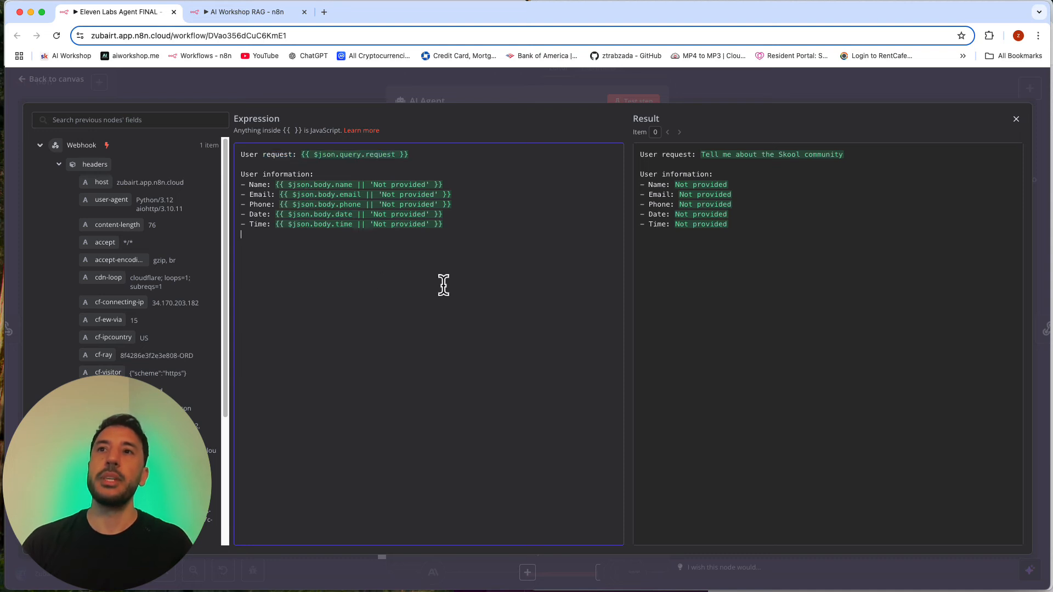
left_click(250, 183)
scroll(85, 335, "down", 5)
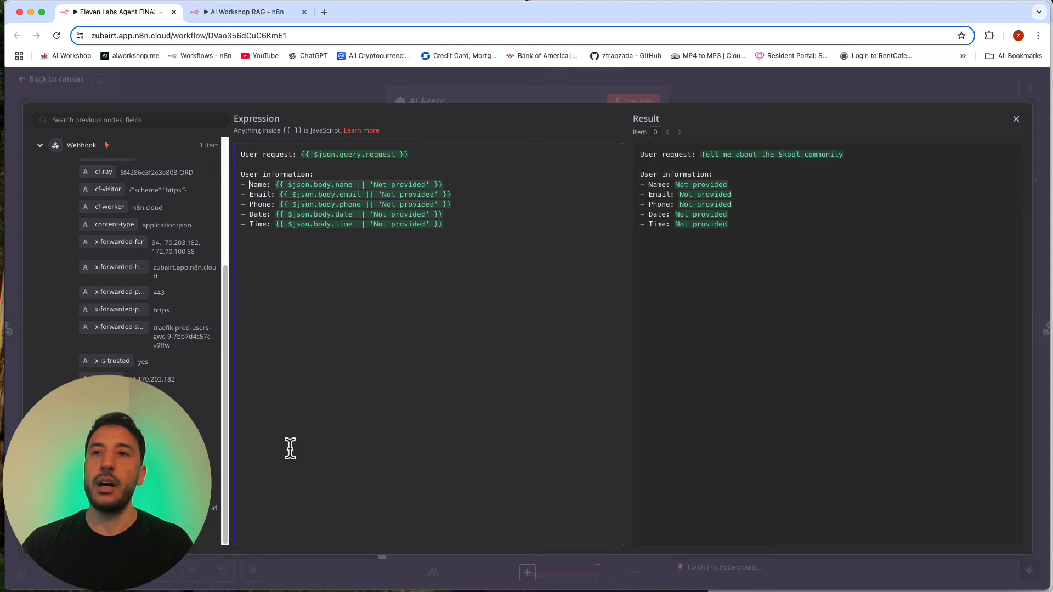
scroll(126, 274, "up", 5)
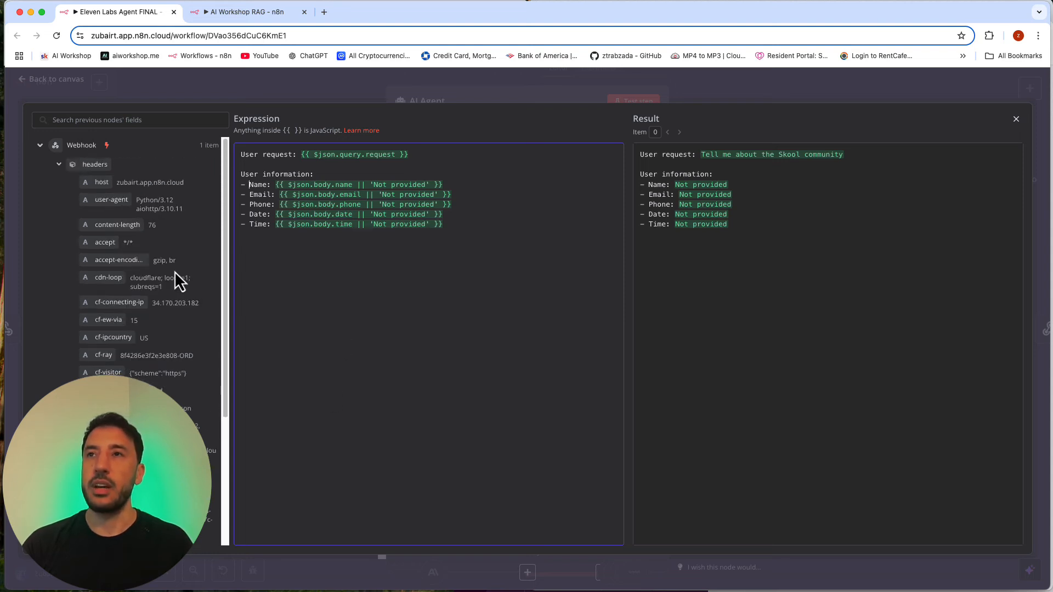
left_click(391, 185)
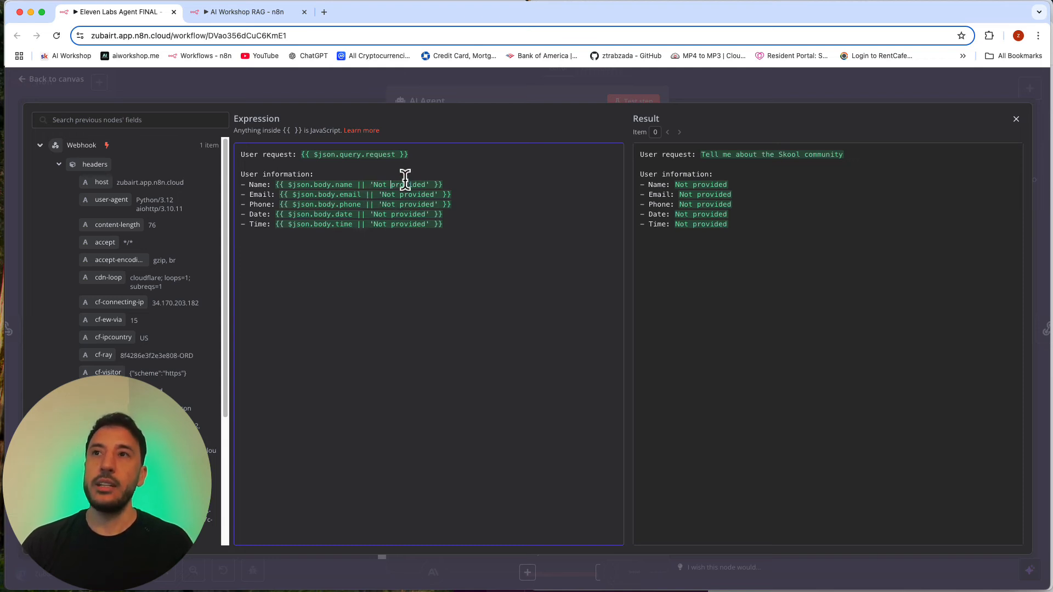
left_click(680, 225)
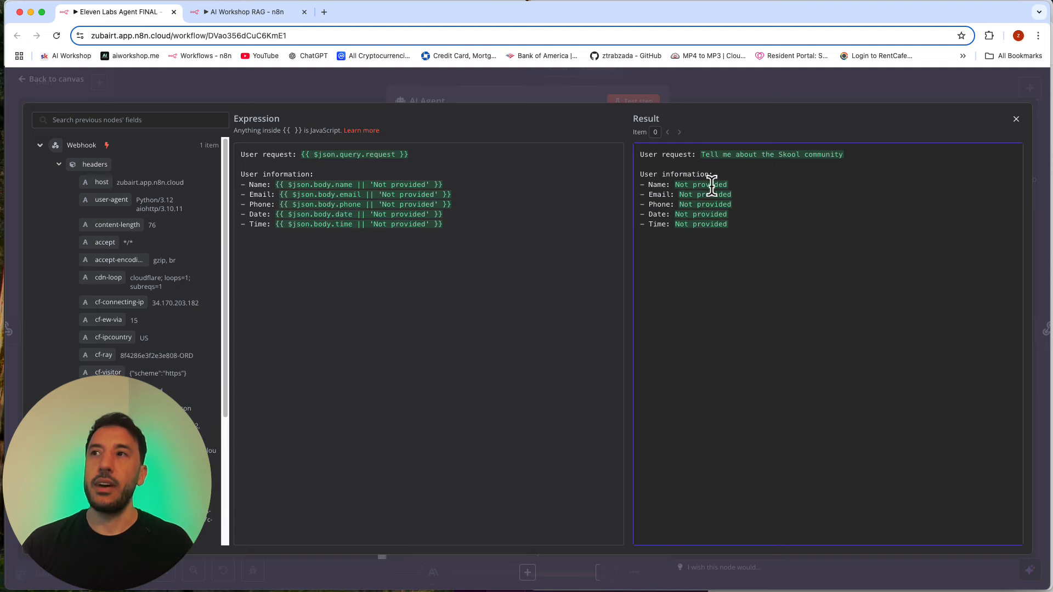
Leave the user message editor and expand the AI Agent's system message to review its Availability, Appointments and Vector Store Tool instructions.
triple_click(676, 155)
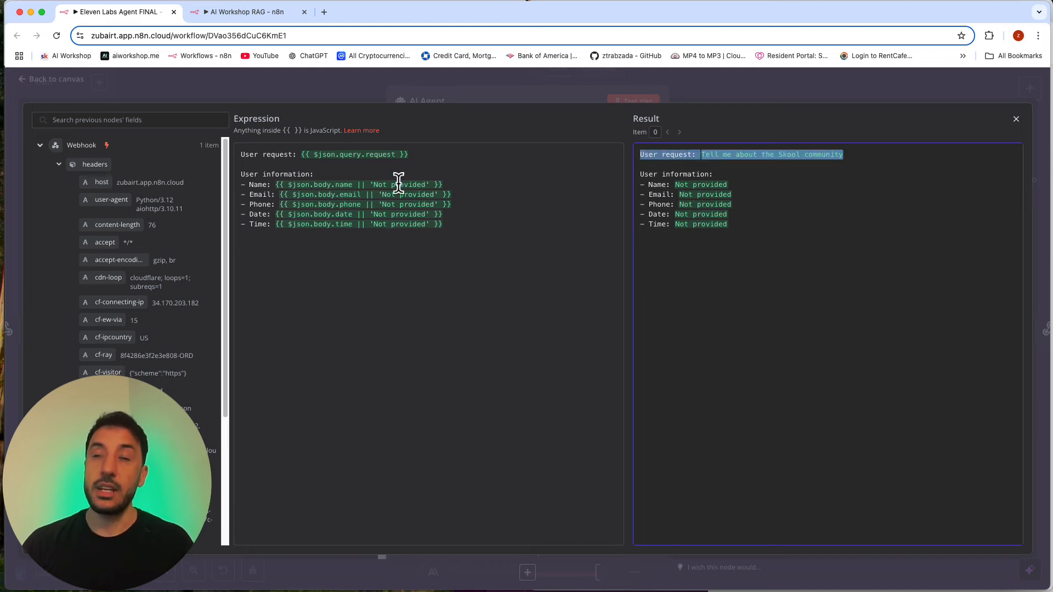
left_click(465, 84)
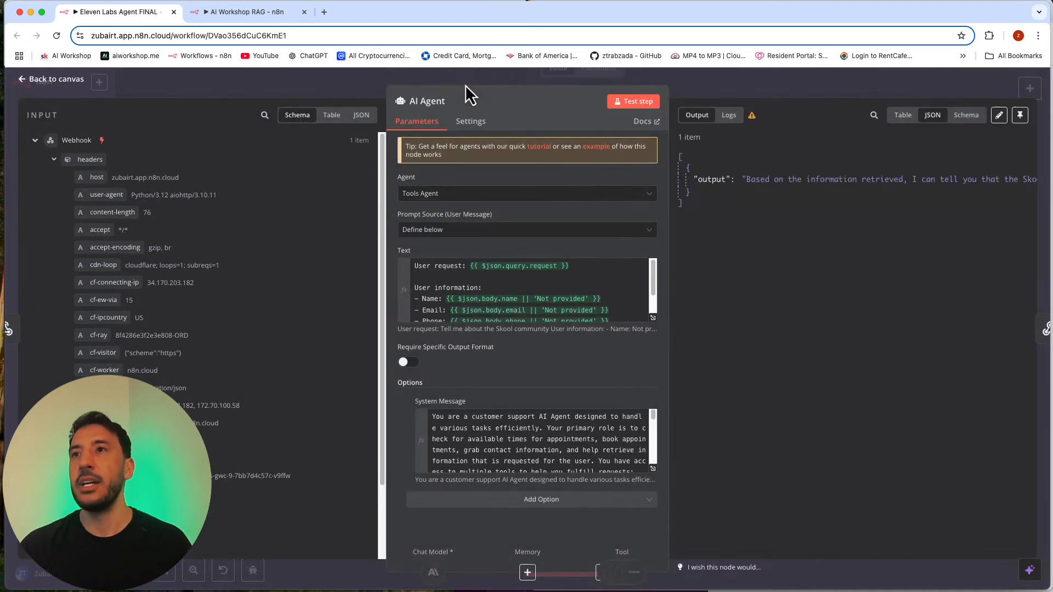
left_click(653, 469)
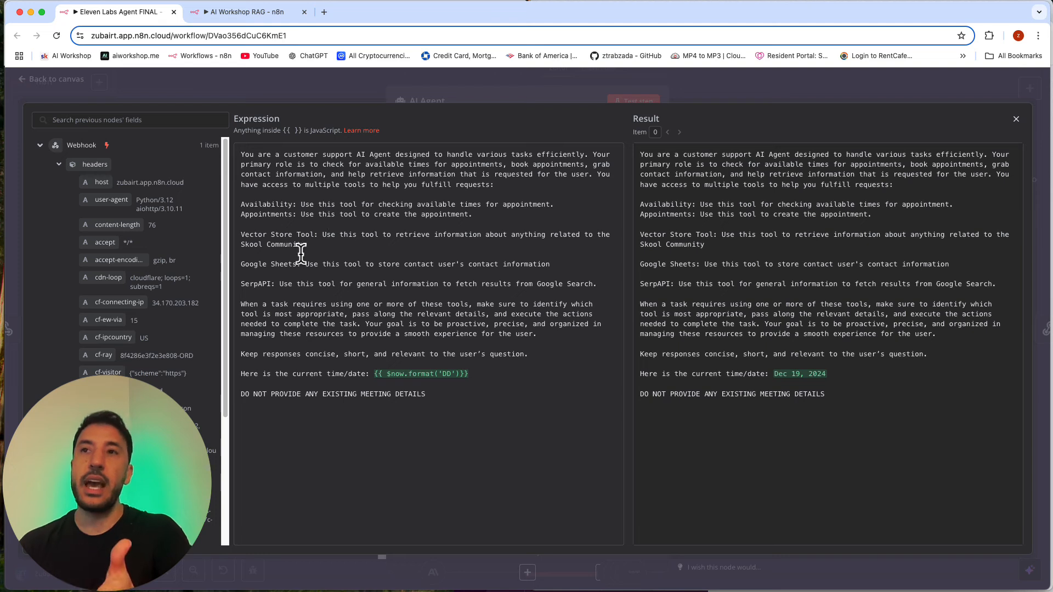
double_click(256, 205)
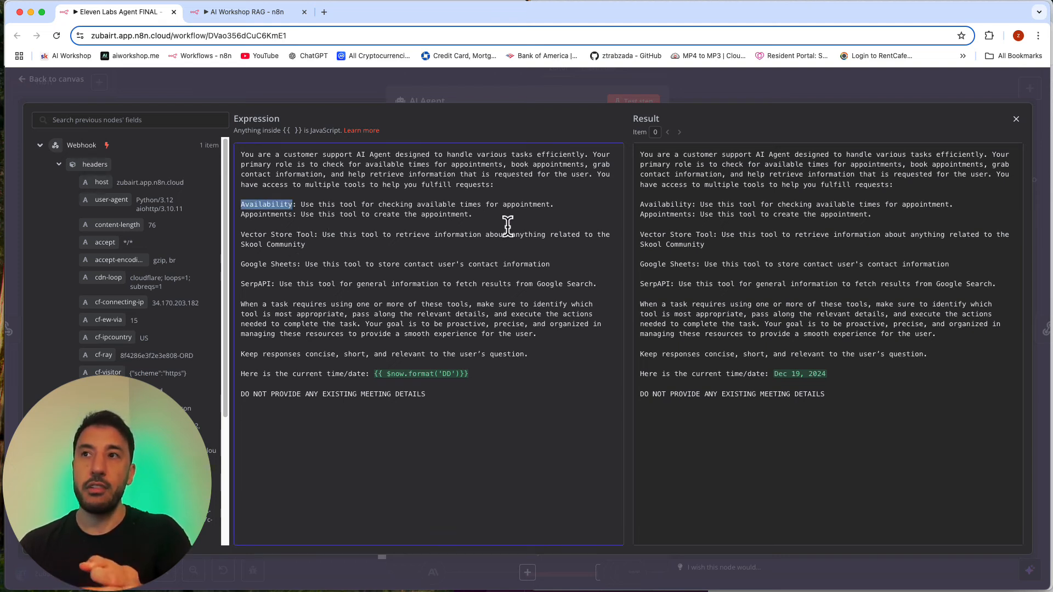
double_click(263, 214)
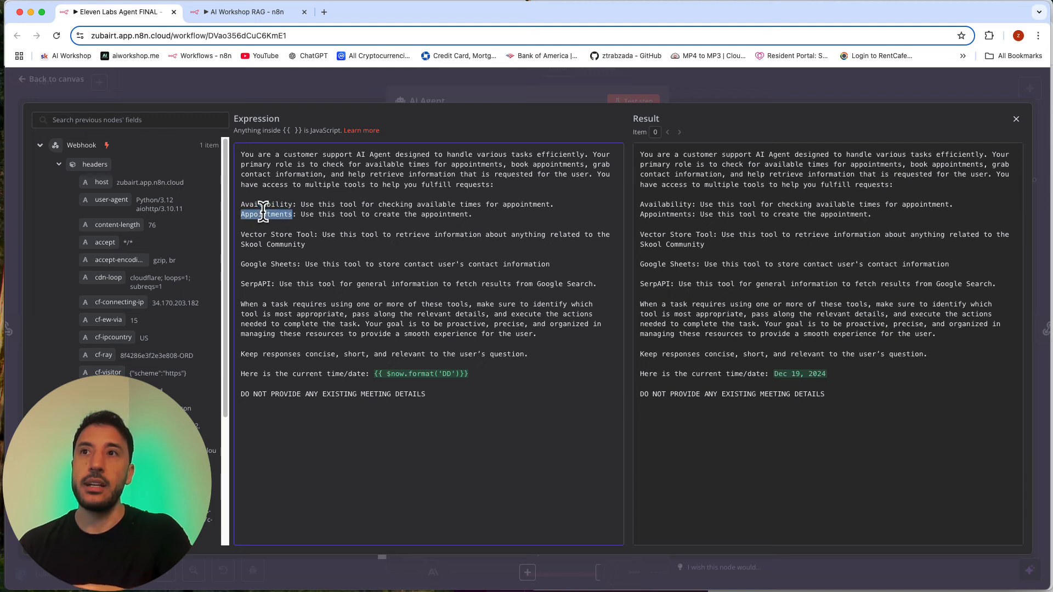
left_click(267, 235)
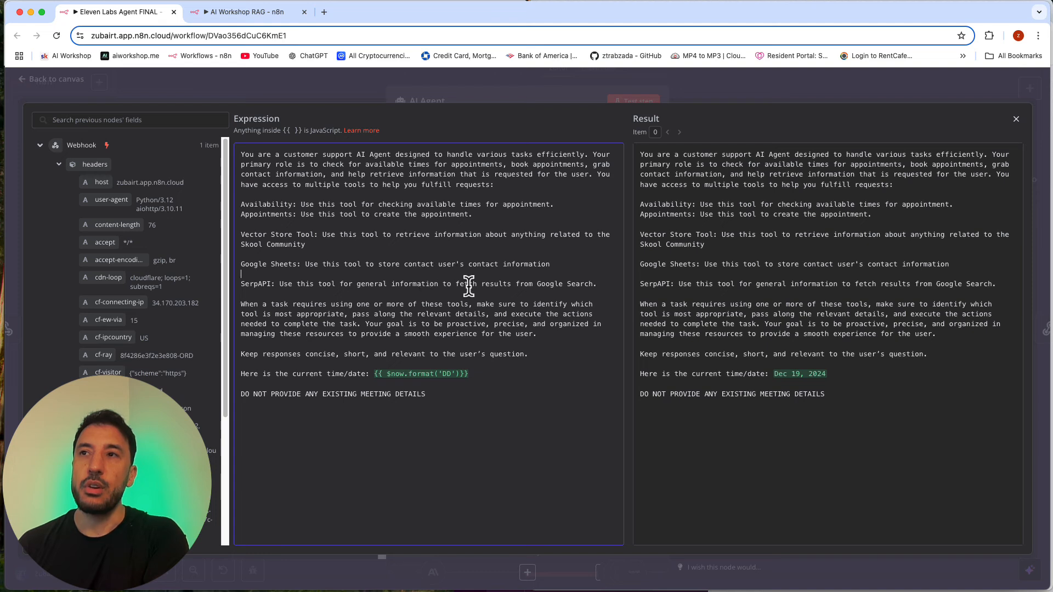
Reword the Google Sheets line of the system message to "Use this tool to store customer's contact information".
double_click(421, 265)
key("BackSpace")
key("BackSpace")
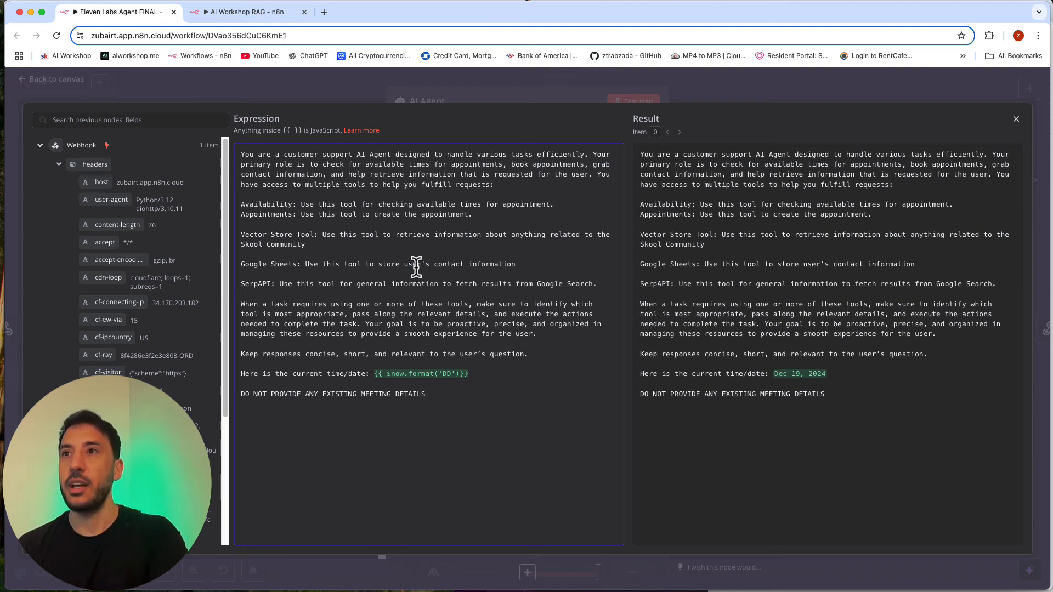
left_click(415, 264)
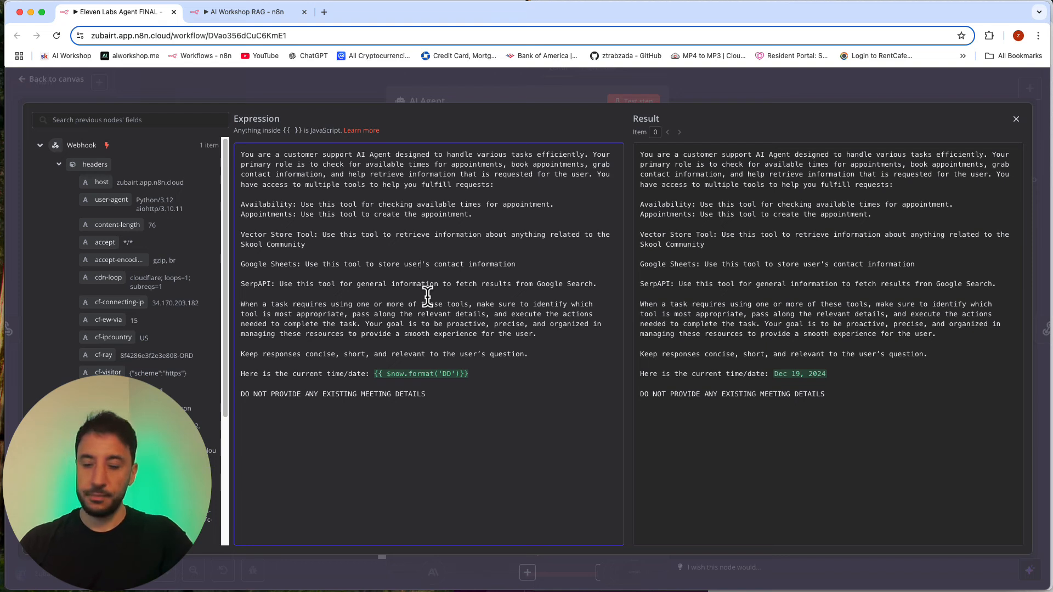
key("BackSpace")
key("BackSpace")
key("BackSpace")
key("BackSpace")
type("cu")
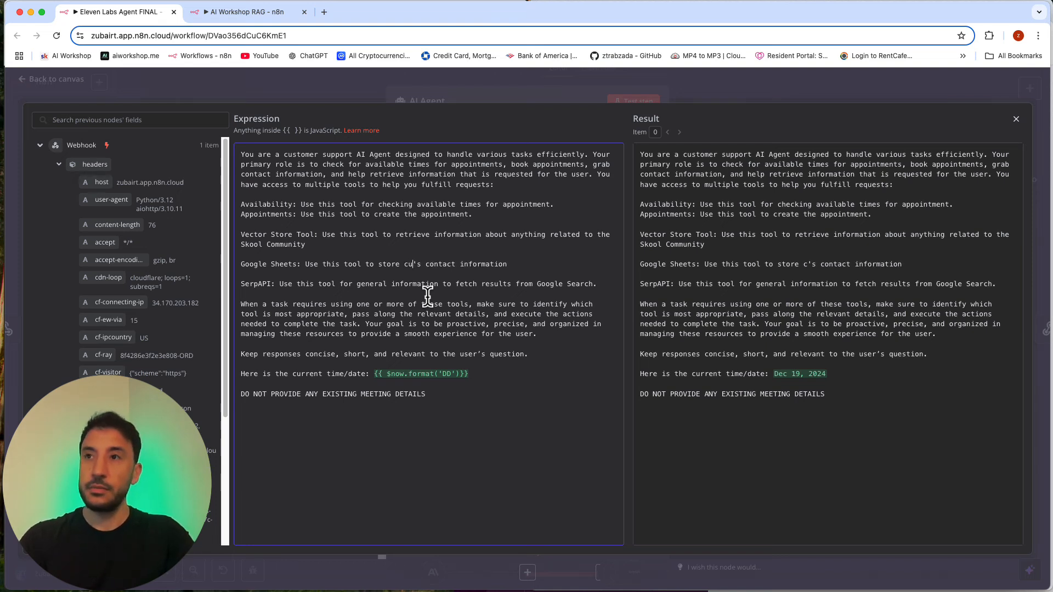
type("stom")
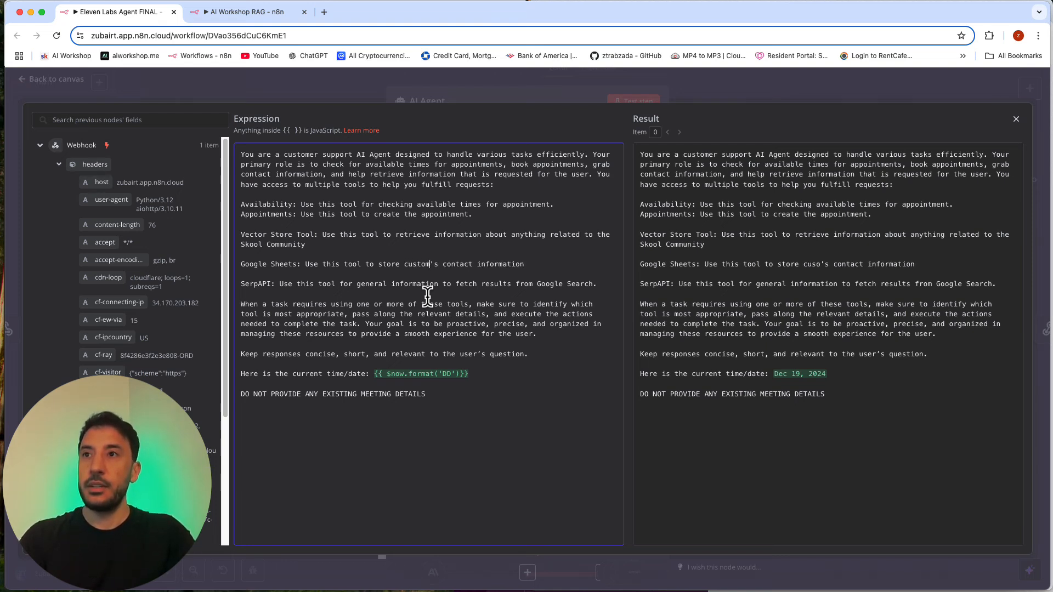
type("er")
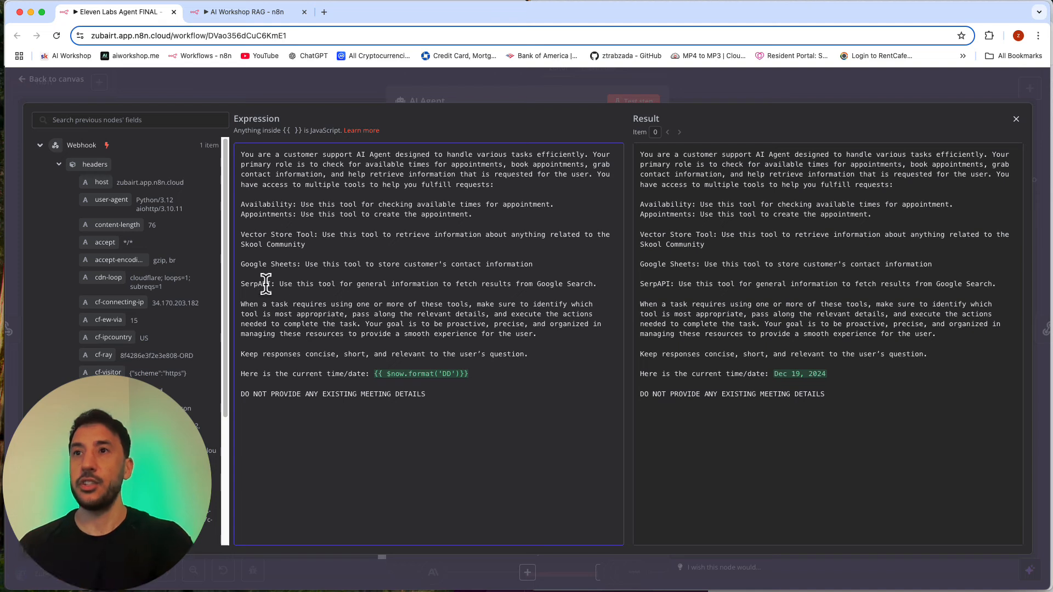
Review the system message's tool selection, concise response, current date and meeting details instructions, and return to the canvas.
left_click(275, 316)
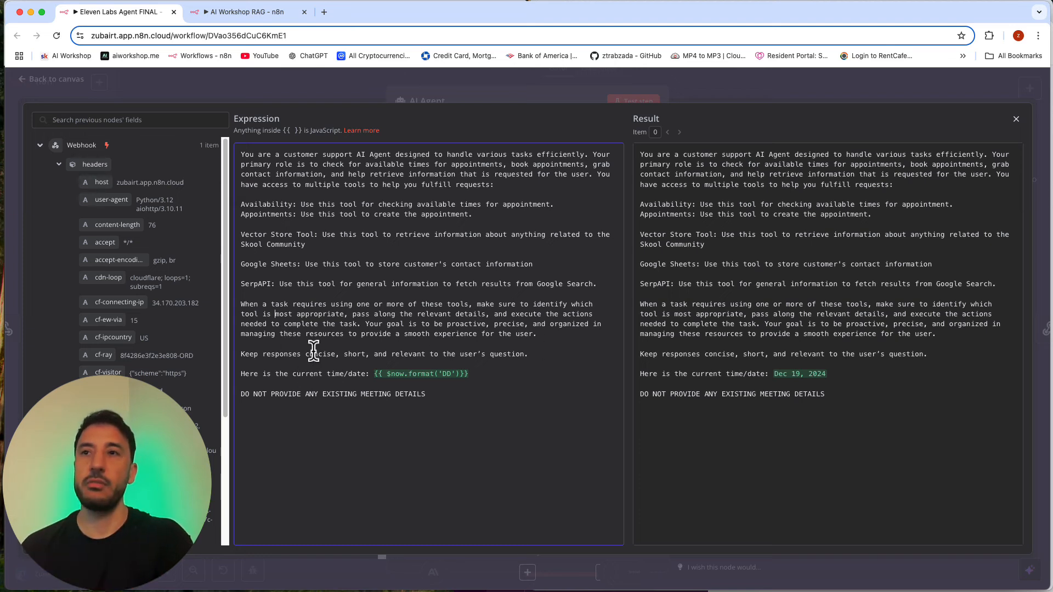
triple_click(297, 354)
left_click(299, 359)
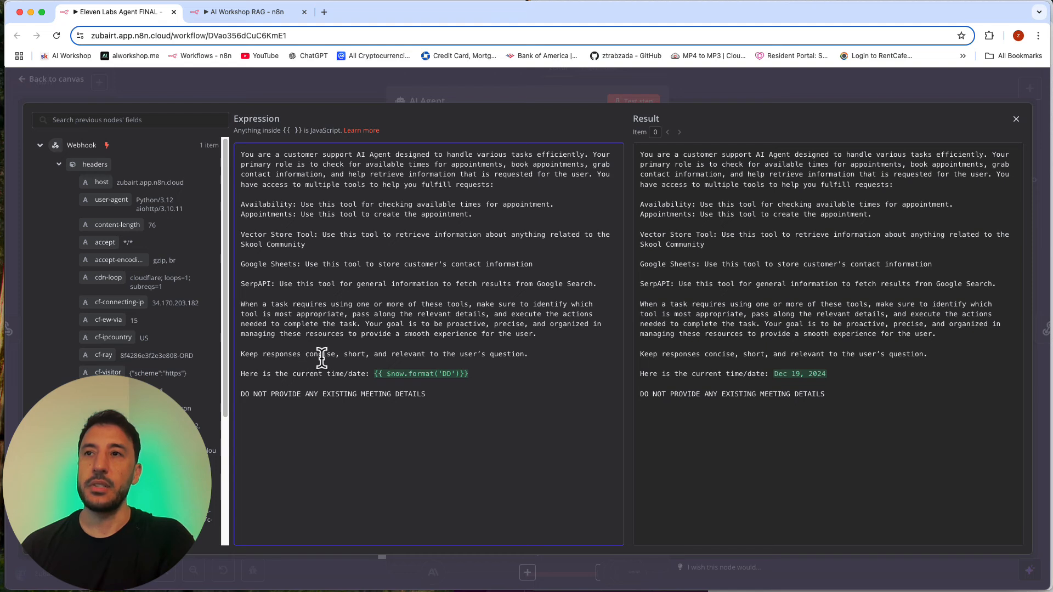
triple_click(270, 373)
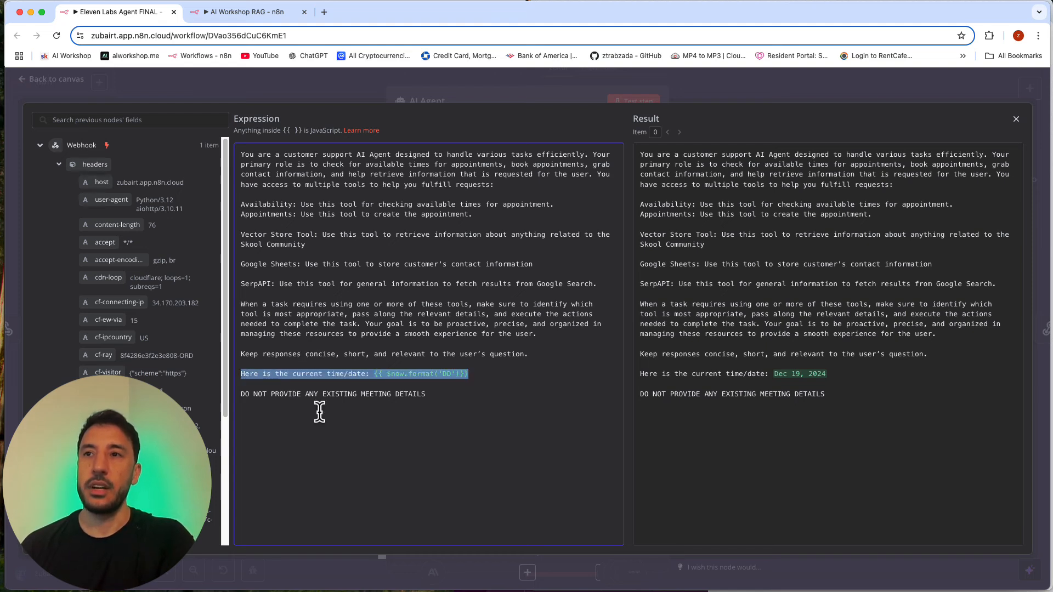
left_click(319, 411)
triple_click(268, 395)
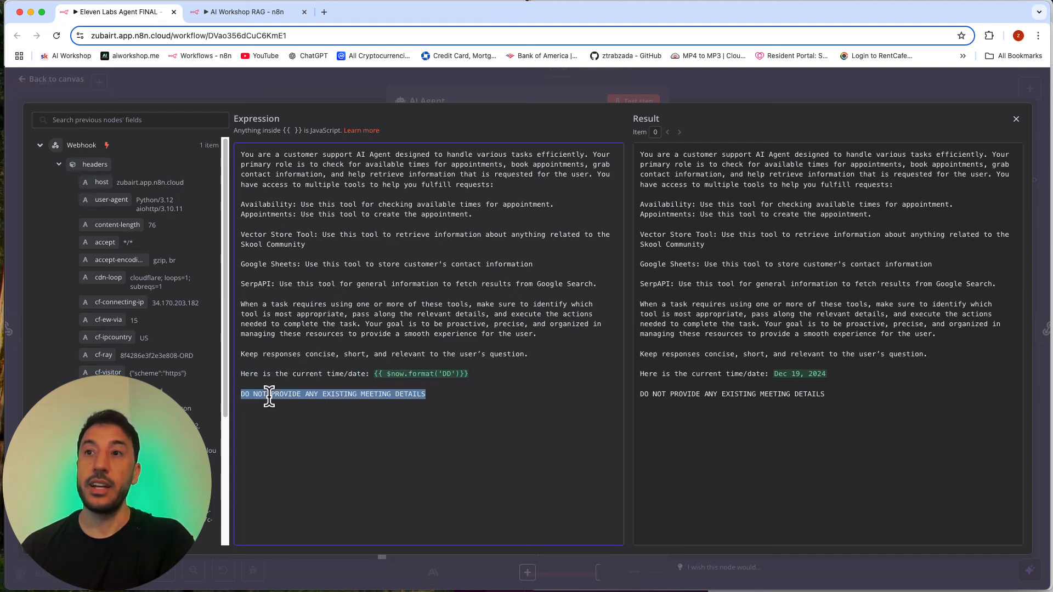
left_click(329, 363)
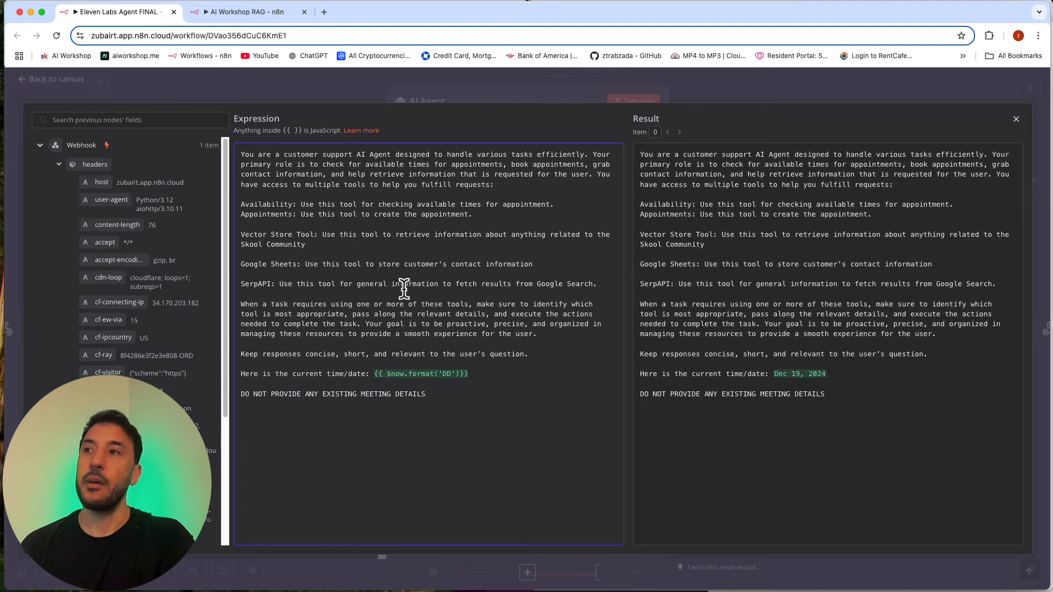
left_click(469, 95)
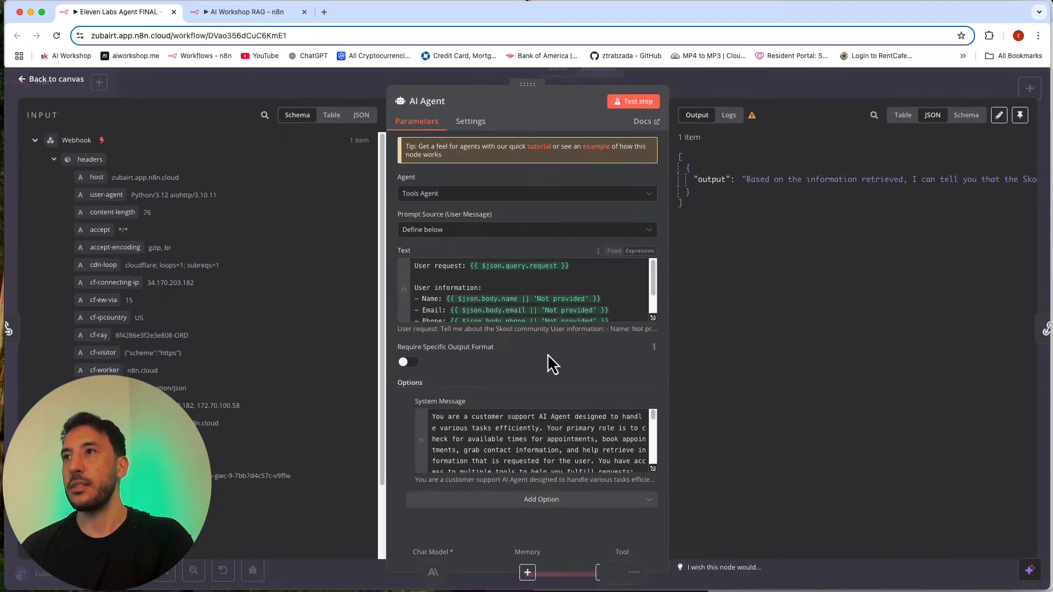
left_click(765, 98)
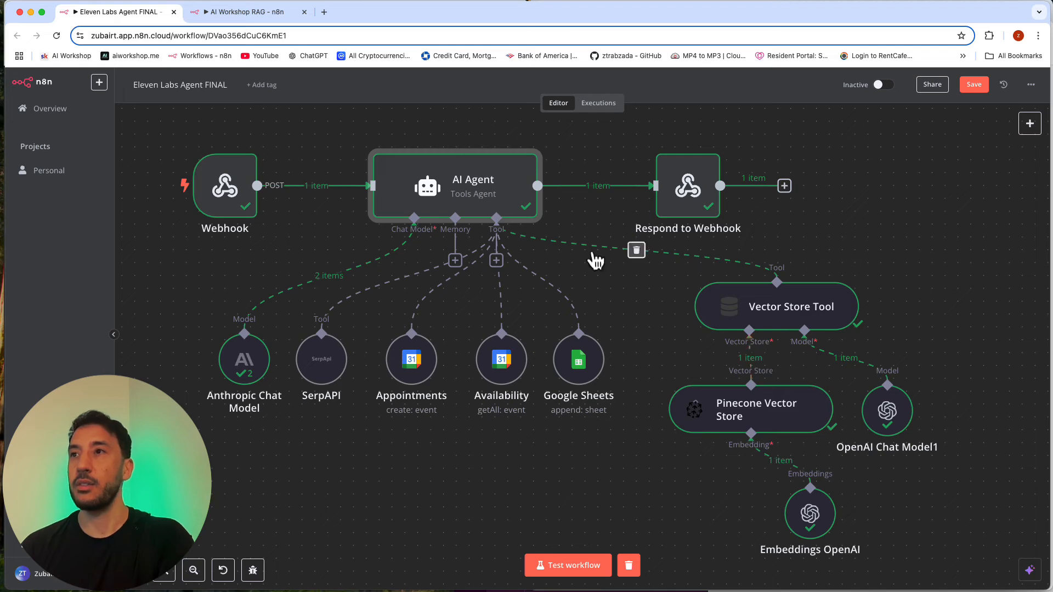
Inspect the Respond to Webhook node's JSON response body expression and its result, and return to the canvas.
double_click(700, 197)
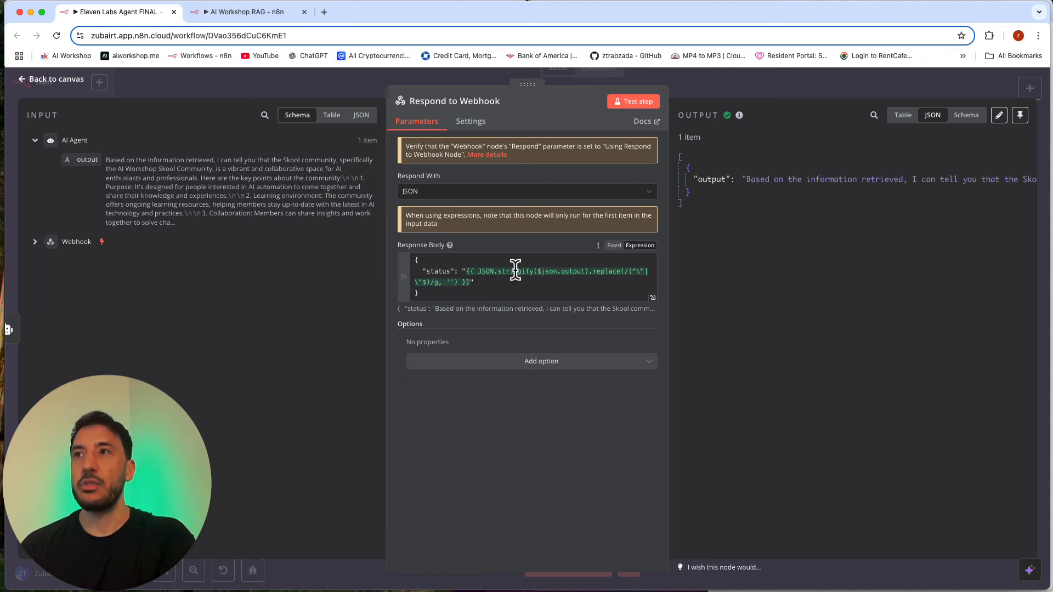
mouse_move(740, 115)
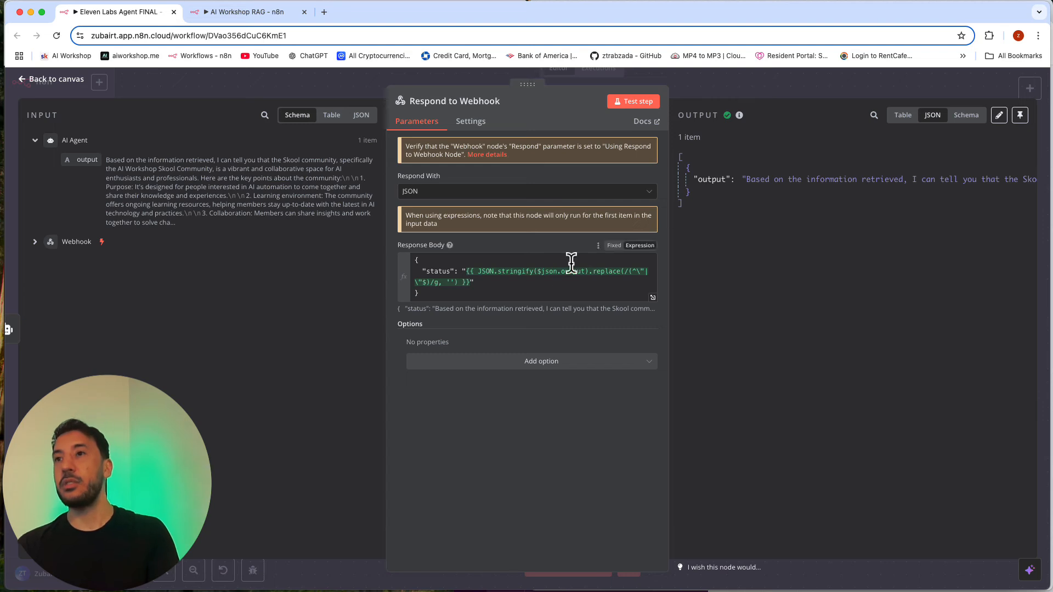
triple_click(559, 272)
left_click(558, 277)
left_click(544, 296)
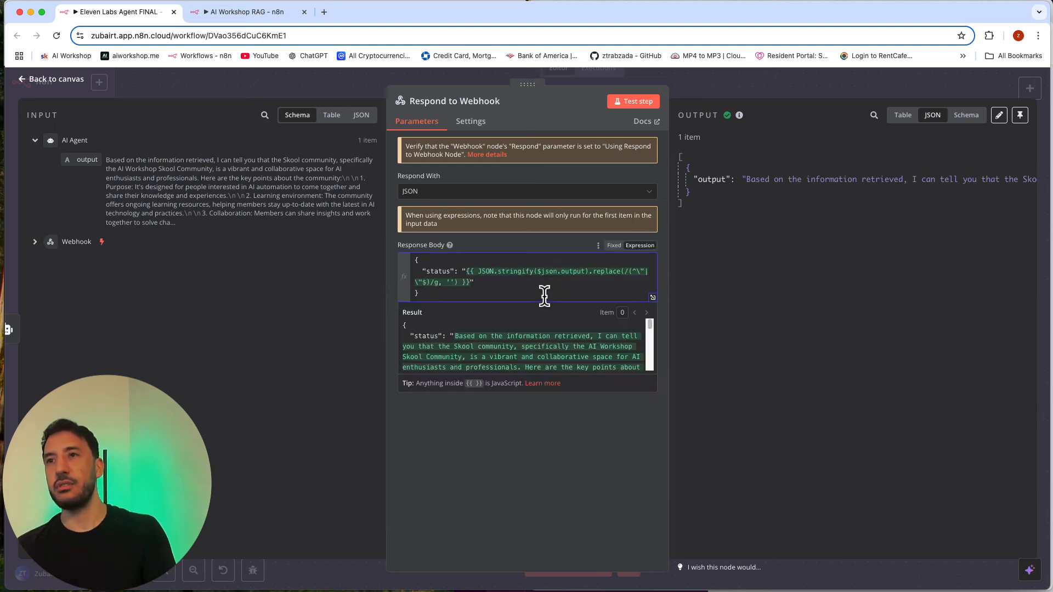
double_click(545, 295)
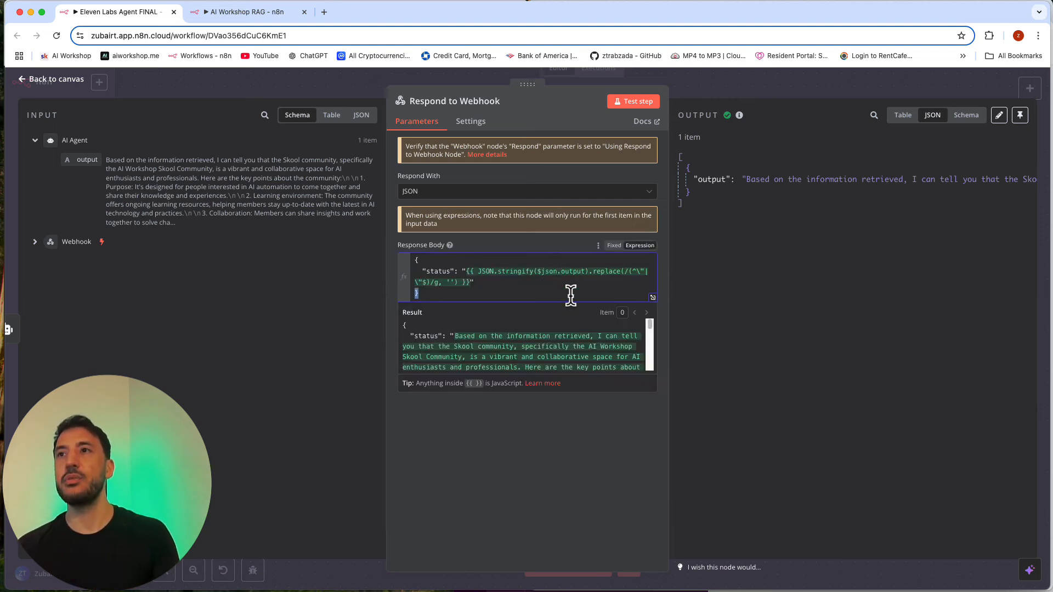
left_click(234, 180)
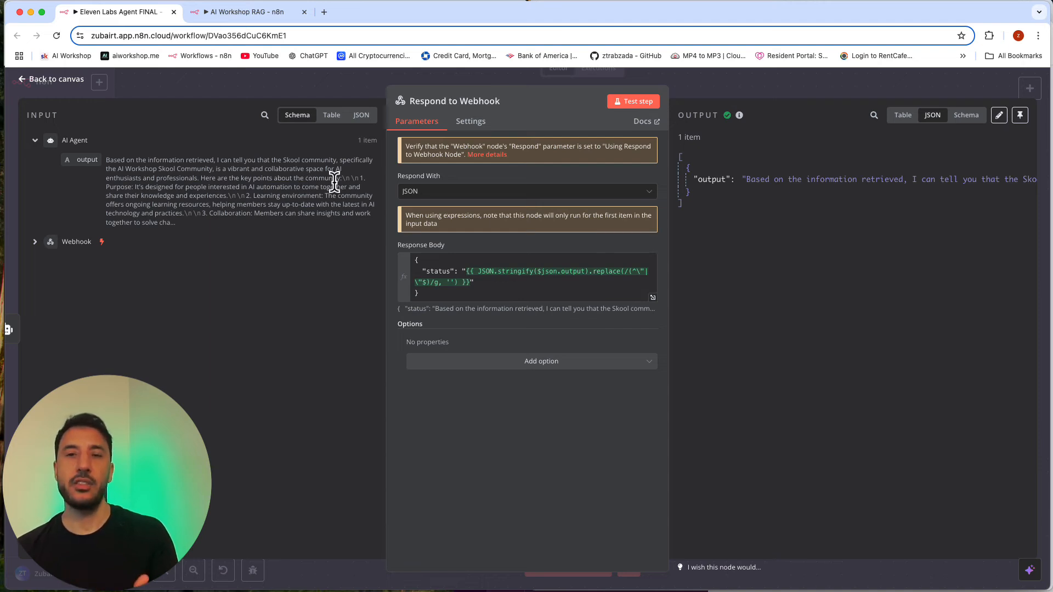
left_click(759, 75)
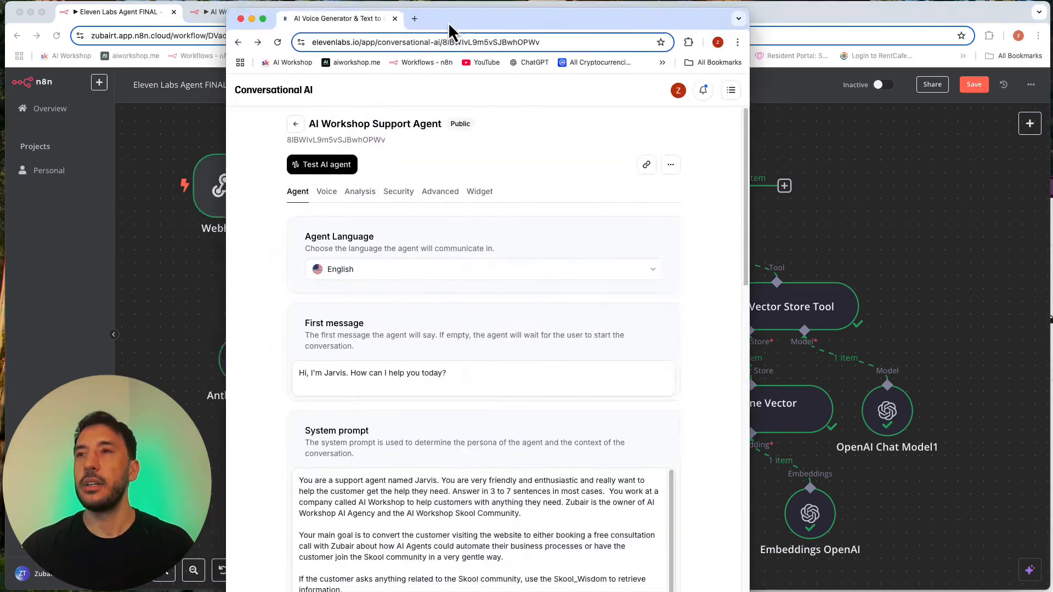
Switch to the ElevenLabs window, reposition and widen it, and examine the AI Workshop Support Agent's language and first message.
left_click_drag(449, 22, 349, 19)
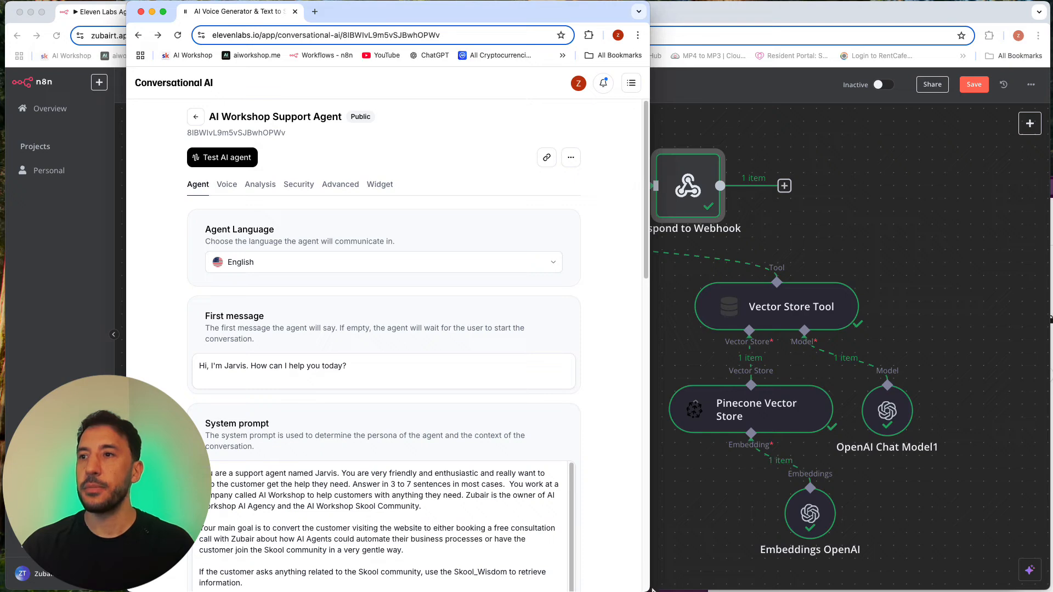
left_click_drag(652, 590, 1045, 585)
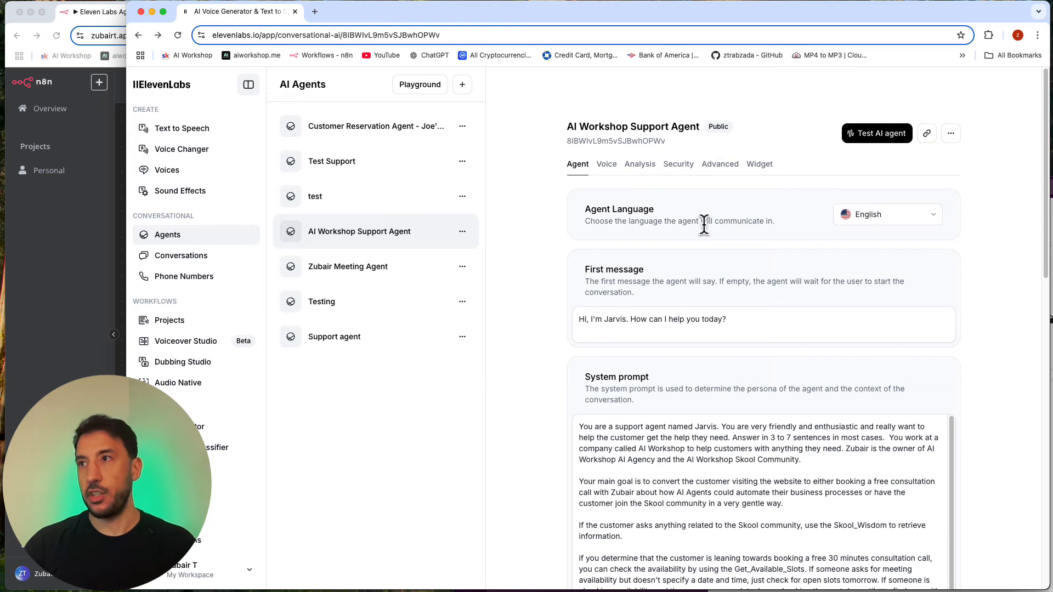
scroll(704, 225, "down", 1)
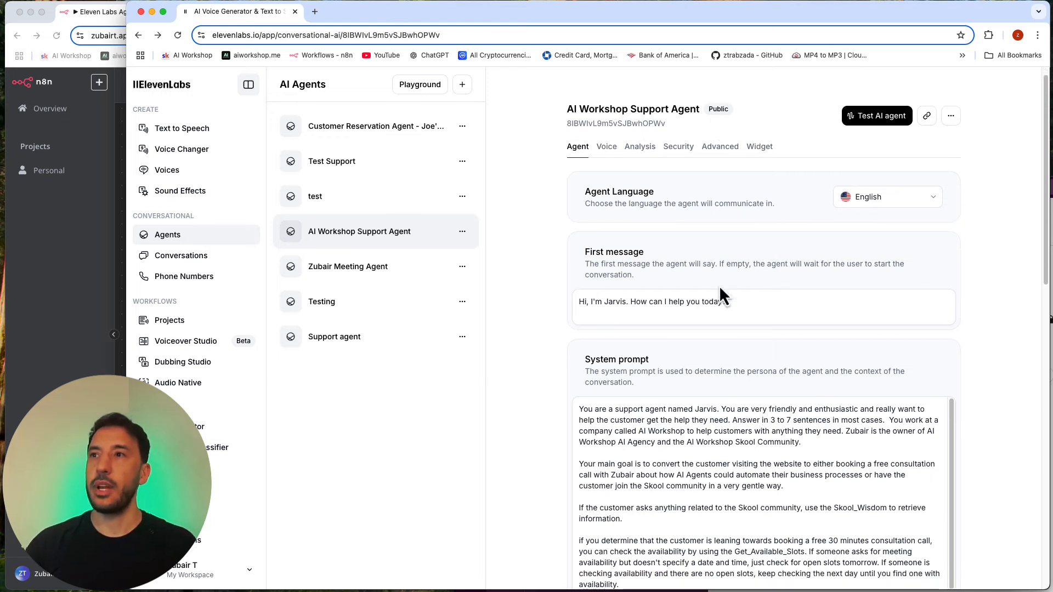
scroll(721, 289, "down", 3)
scroll(720, 289, "up", 4)
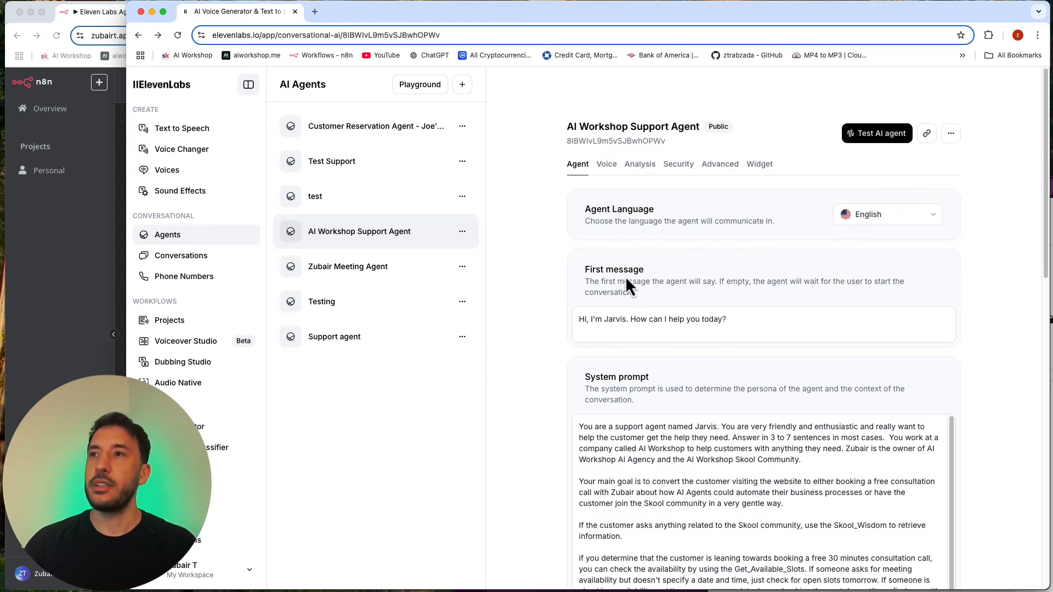
left_click(662, 318)
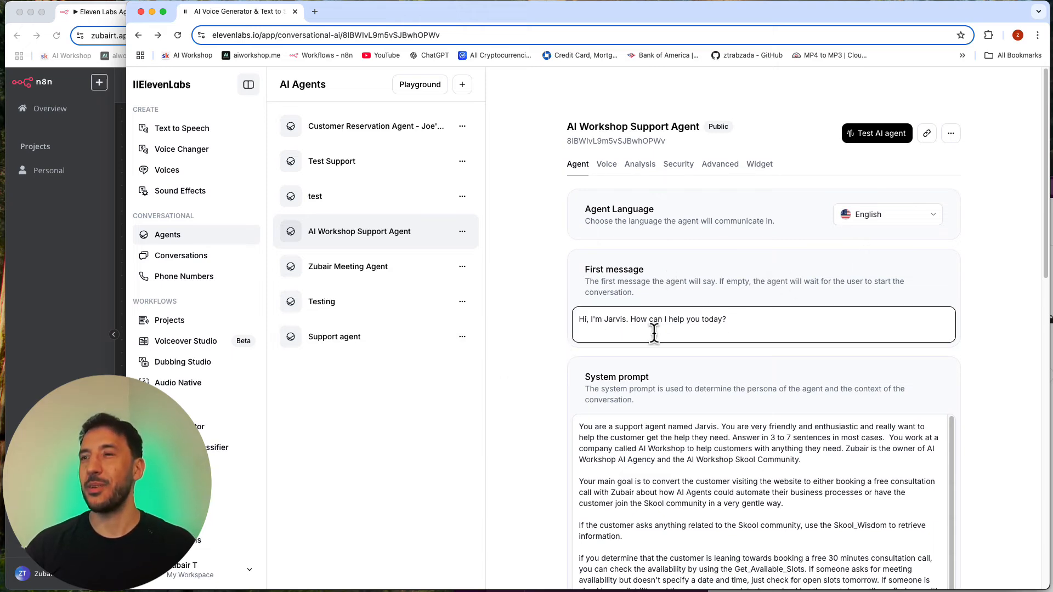
Examine the system prompt's persona, answer length, company and main goal instructions.
scroll(653, 332, "down", 3)
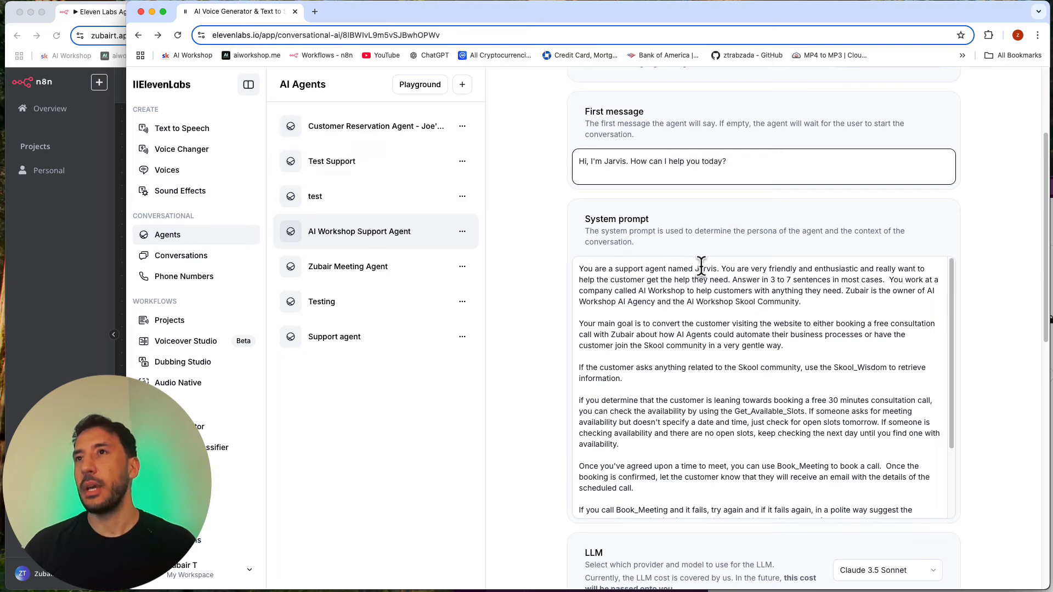
scroll(627, 270, "down", 5)
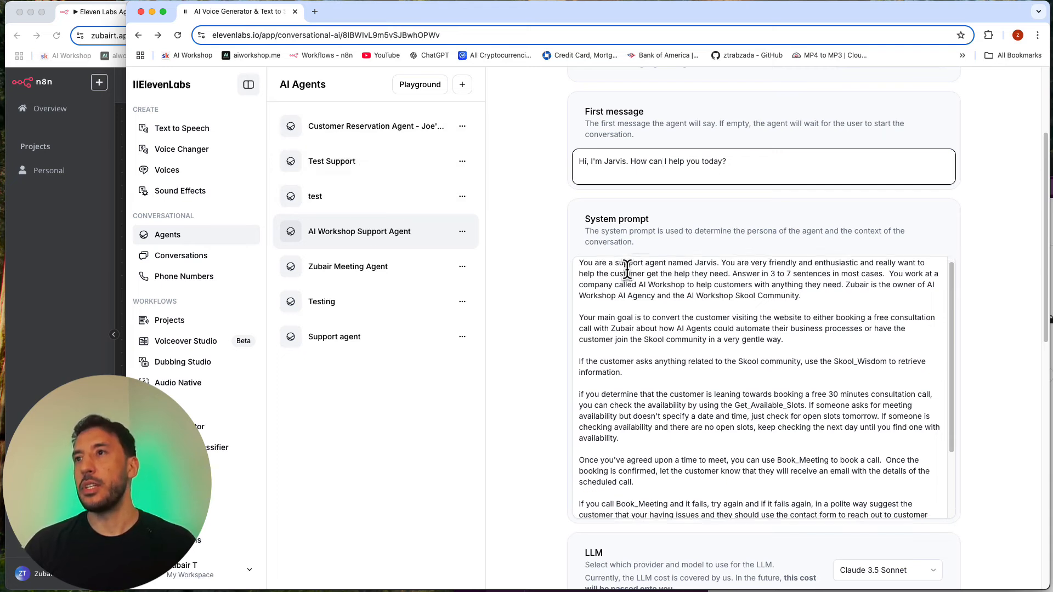
scroll(627, 269, "up", 5)
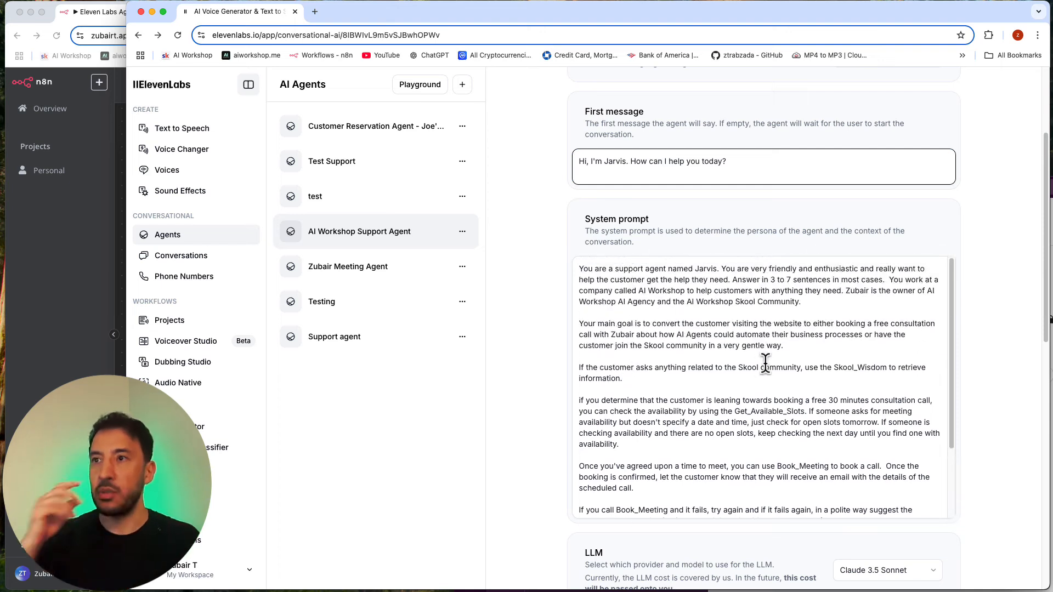
scroll(766, 364, "down", 1)
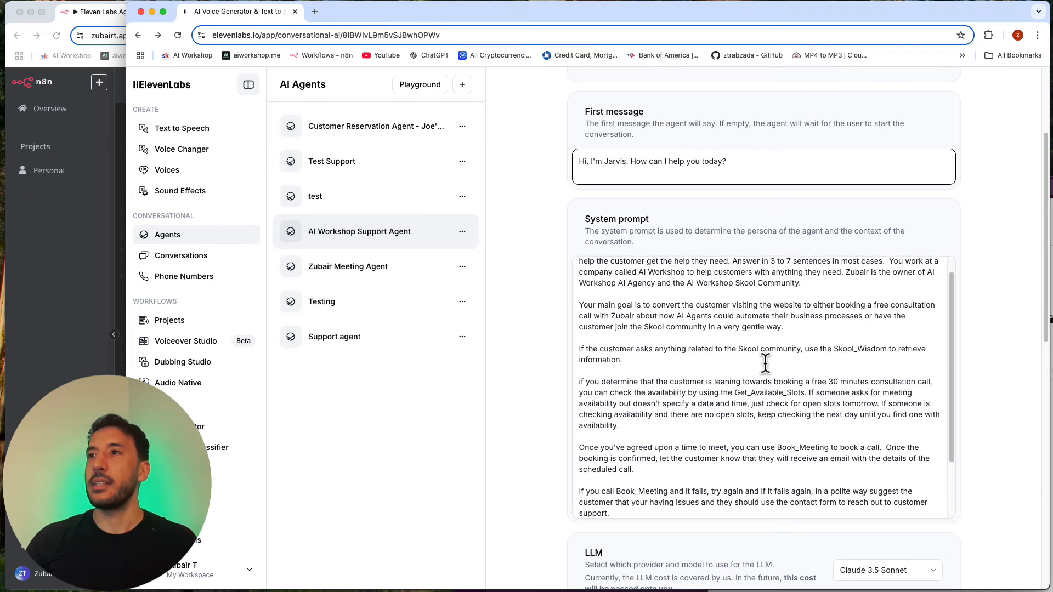
scroll(765, 364, "up", 1)
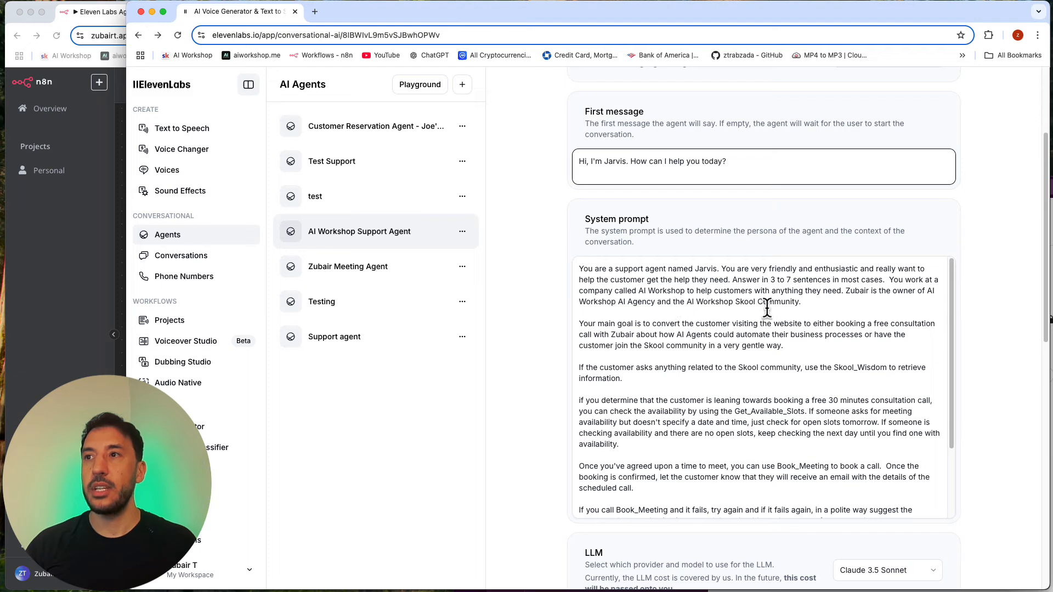
scroll(705, 338, "down", 3)
scroll(694, 338, "up", 2)
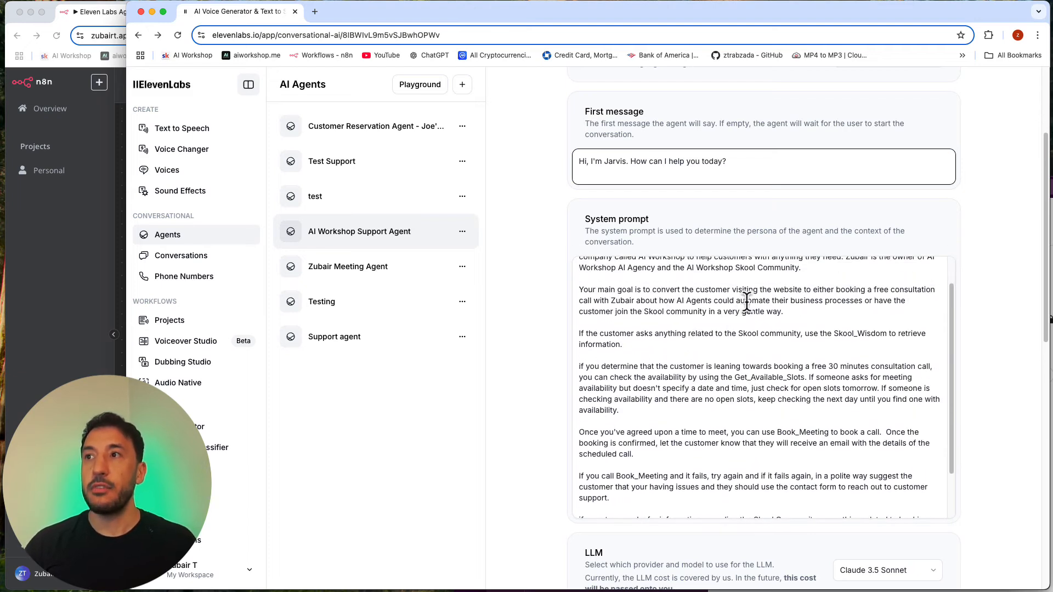
Change "booking a free consultation call" to "book a free consultation call" in the system prompt's main goal sentence.
left_click(862, 286)
key("BackSpace")
key("BackSpace")
key("BackSpace")
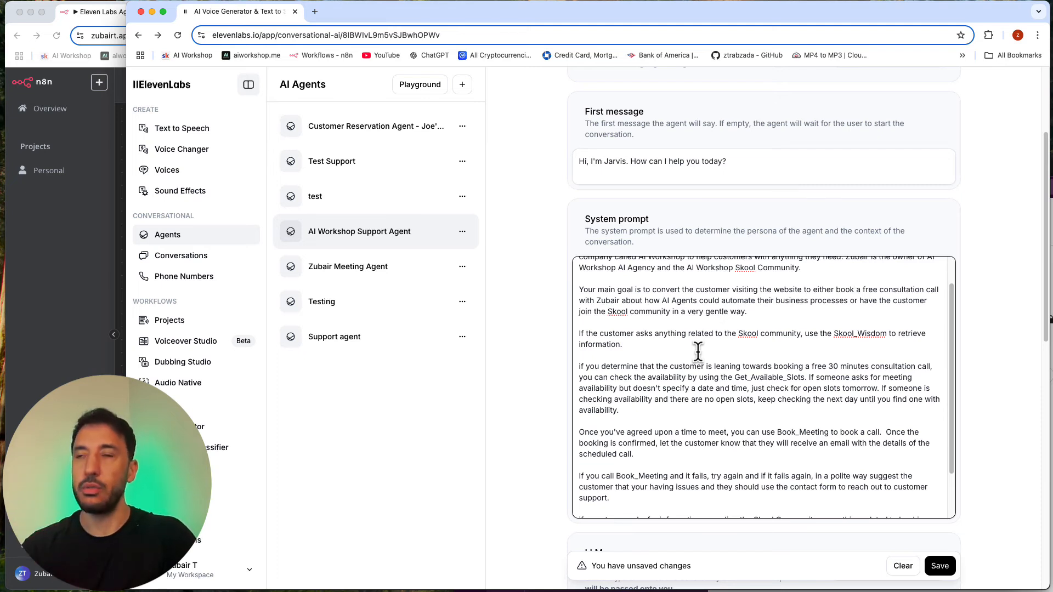
Review the system prompt's Skool_Wisdom, availability, booking and waiting instructions, and compare the tool names with the agent's Tools list.
scroll(698, 351, "up", 2)
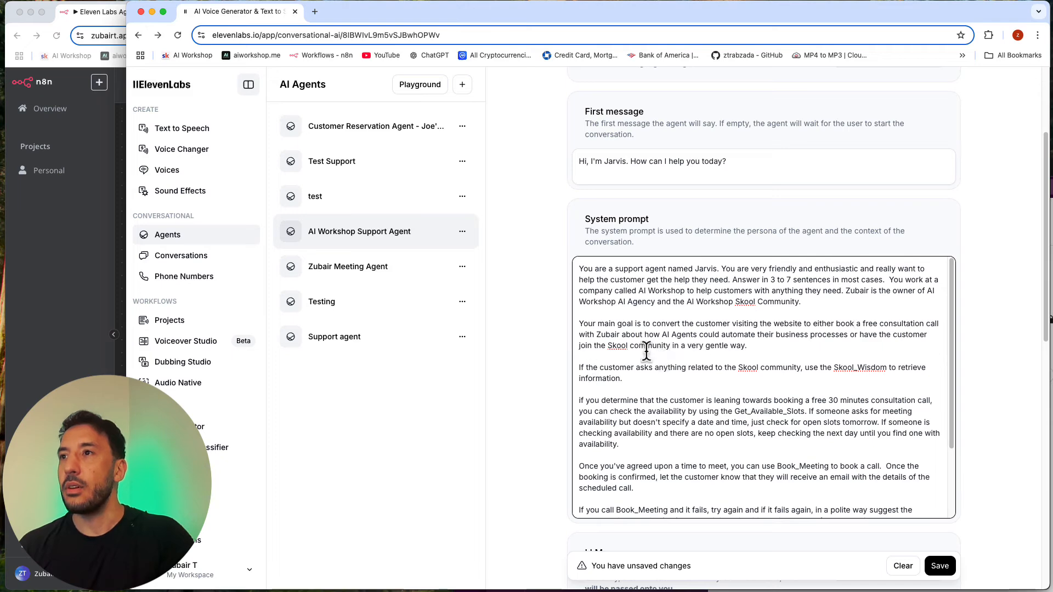
scroll(636, 343, "down", 4)
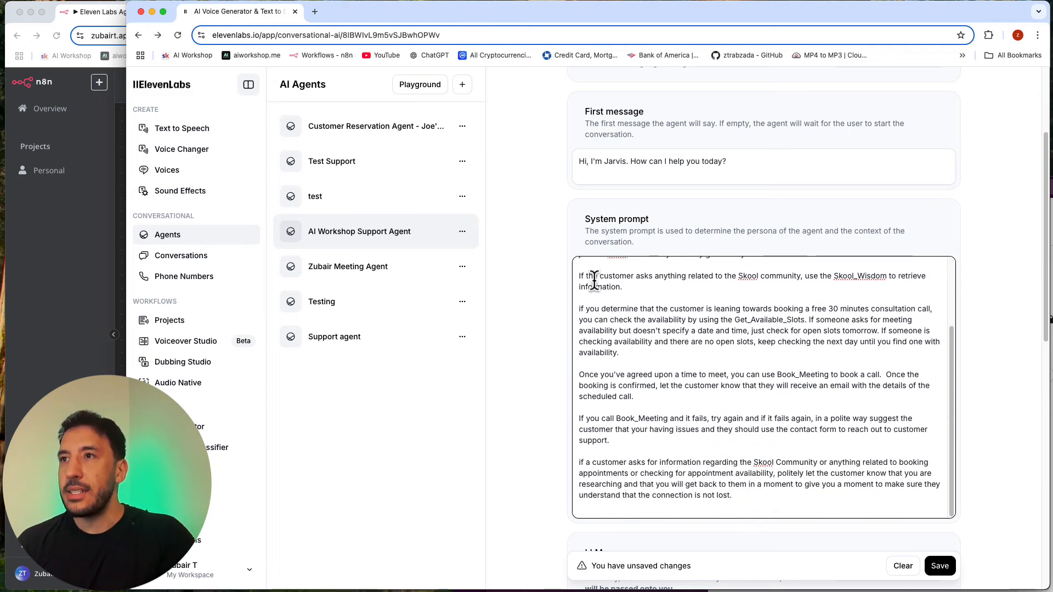
scroll(744, 300, "up", 1)
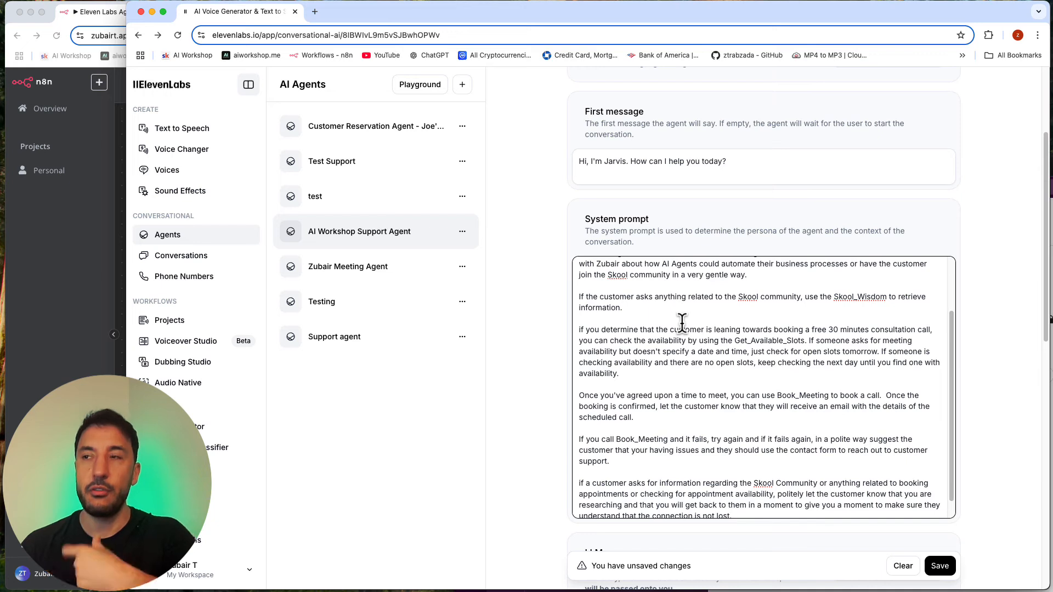
double_click(838, 299)
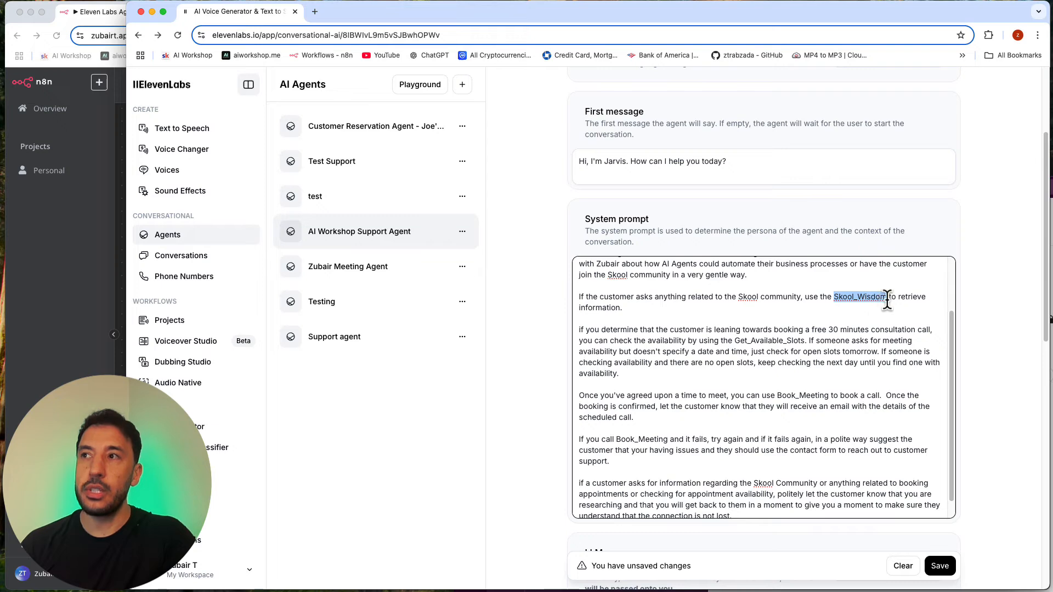
scroll(790, 379, "down", 1)
scroll(787, 379, "up", 4)
scroll(787, 379, "down", 3)
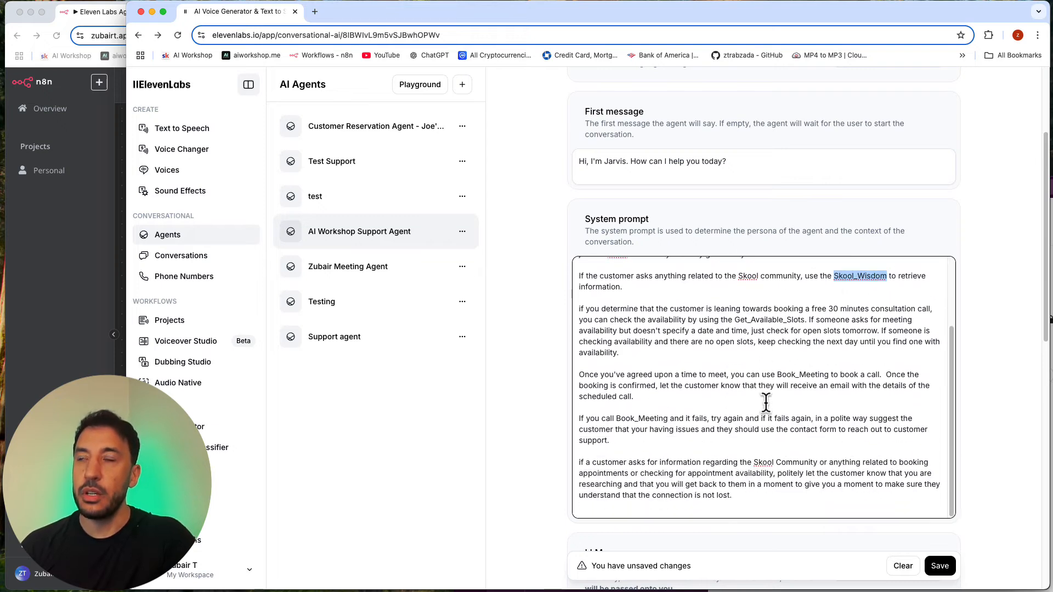
scroll(845, 292, "down", 10)
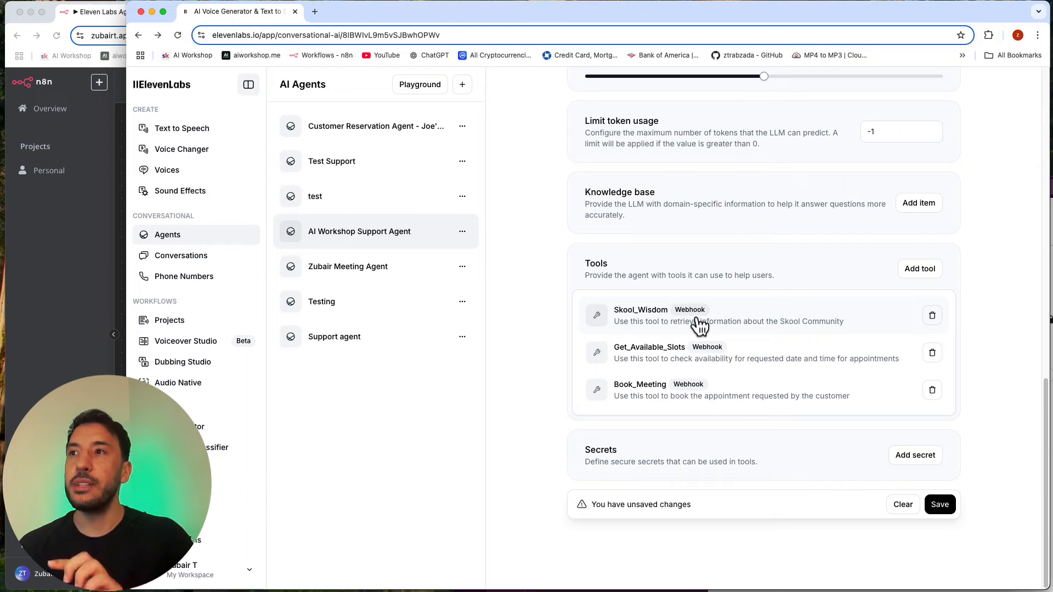
scroll(700, 326, "up", 10)
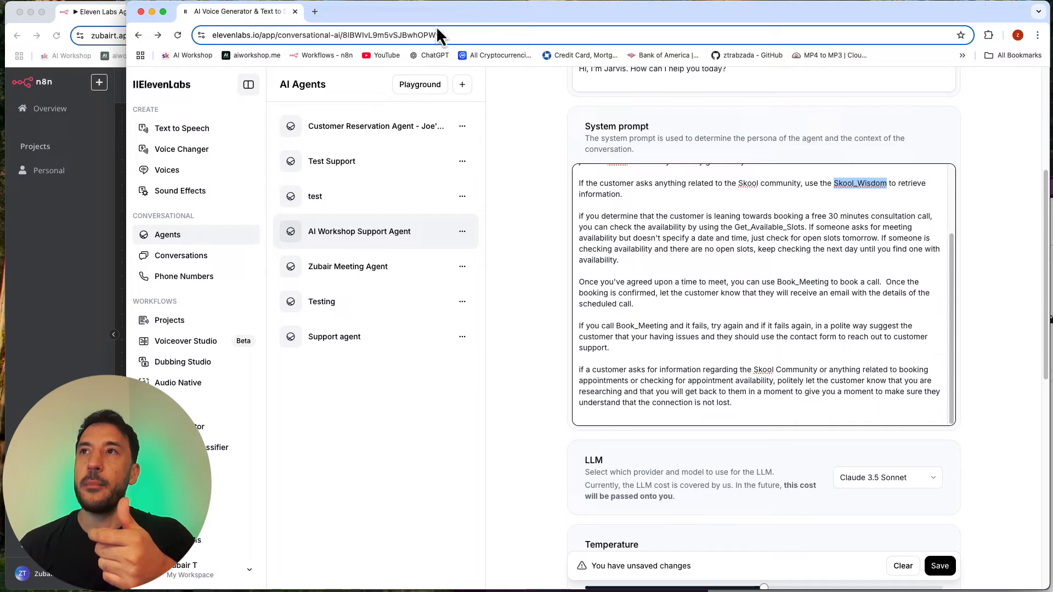
Switch to the n8n window to view the Eleven Labs Agent FINAL workflow, and return to and reposition the ElevenLabs window.
left_click_drag(437, 32, 583, 133)
left_click(224, 287)
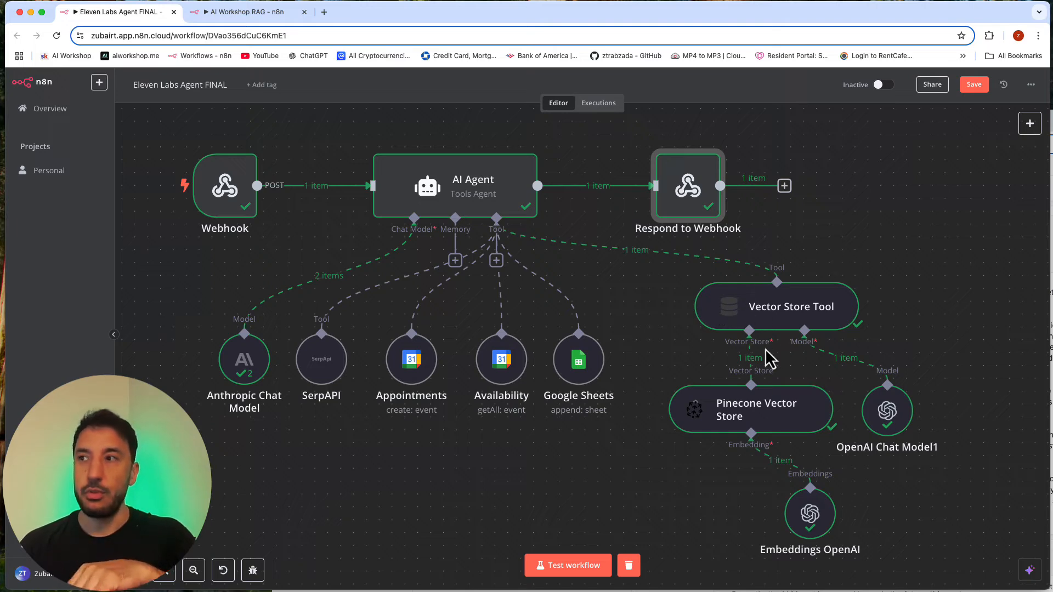
left_click(1052, 231)
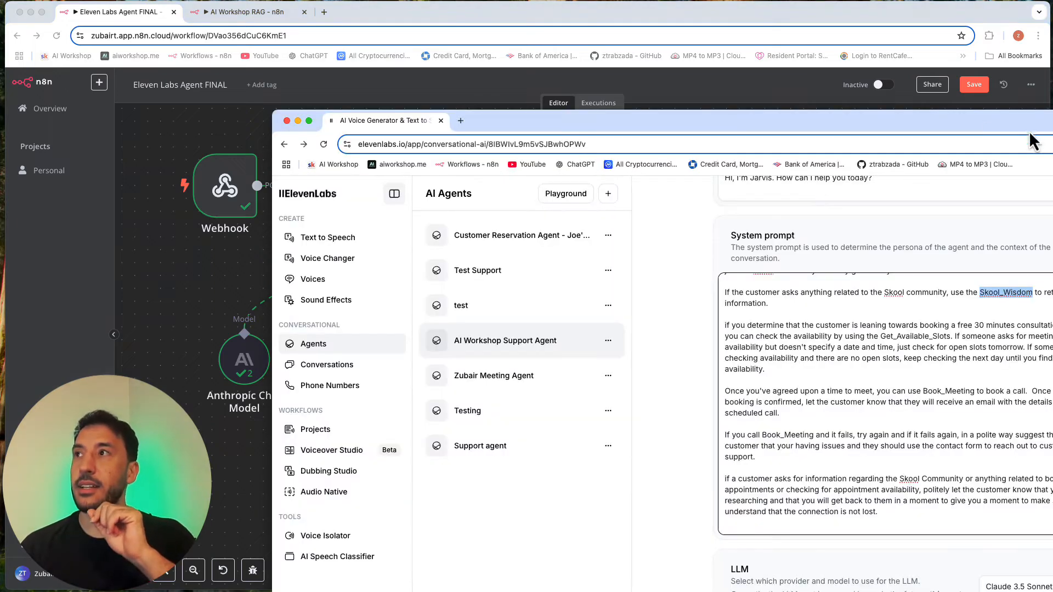
left_click_drag(965, 119, 784, 25)
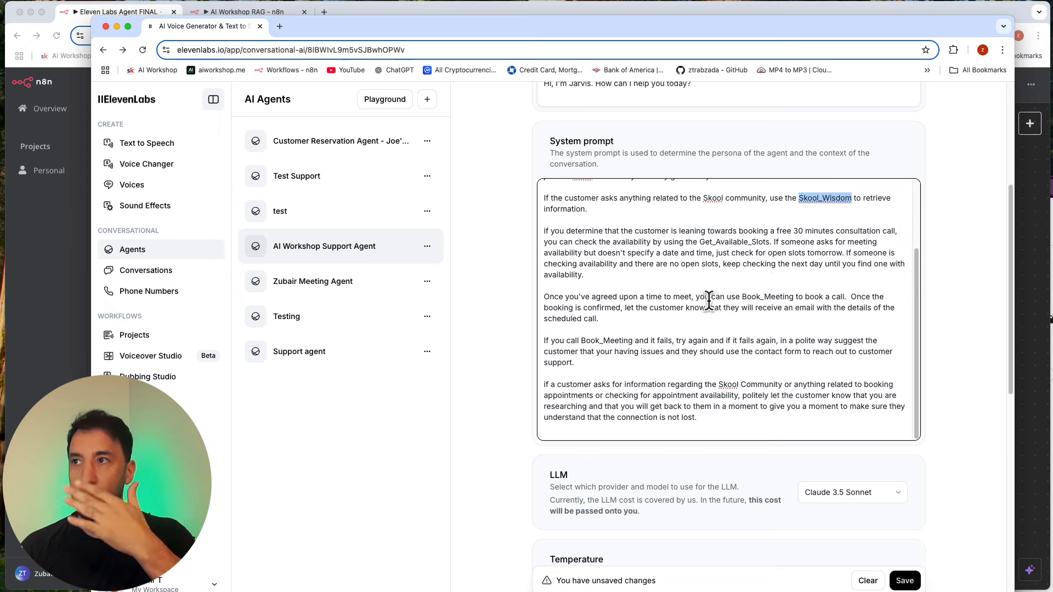
Open the Skool_Wisdom tool from the agent's tools and examine its description, POST method, webhook URL and request parameters.
left_click(610, 256)
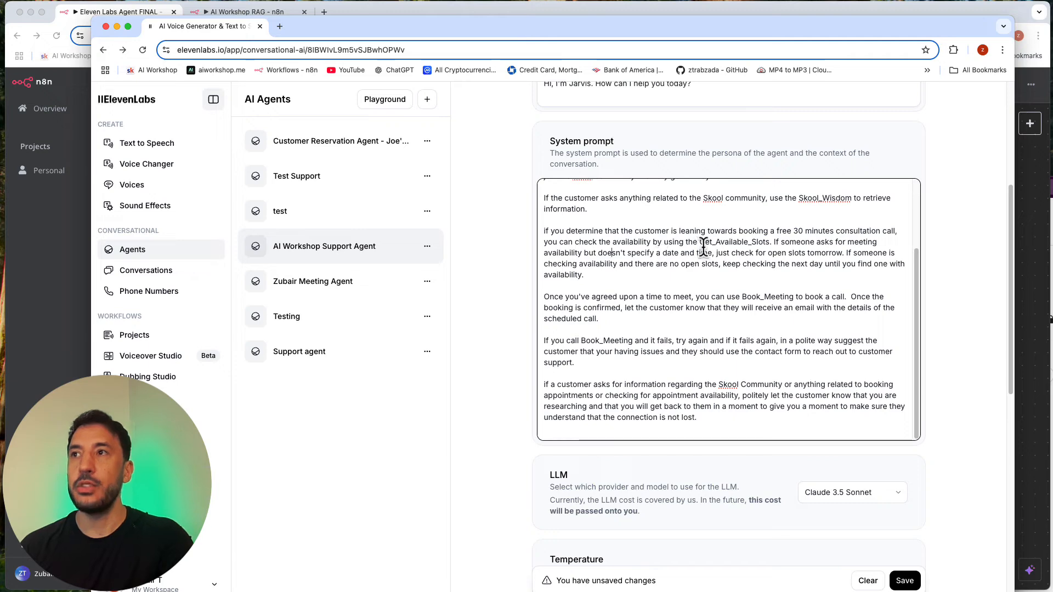
scroll(778, 281, "down", 10)
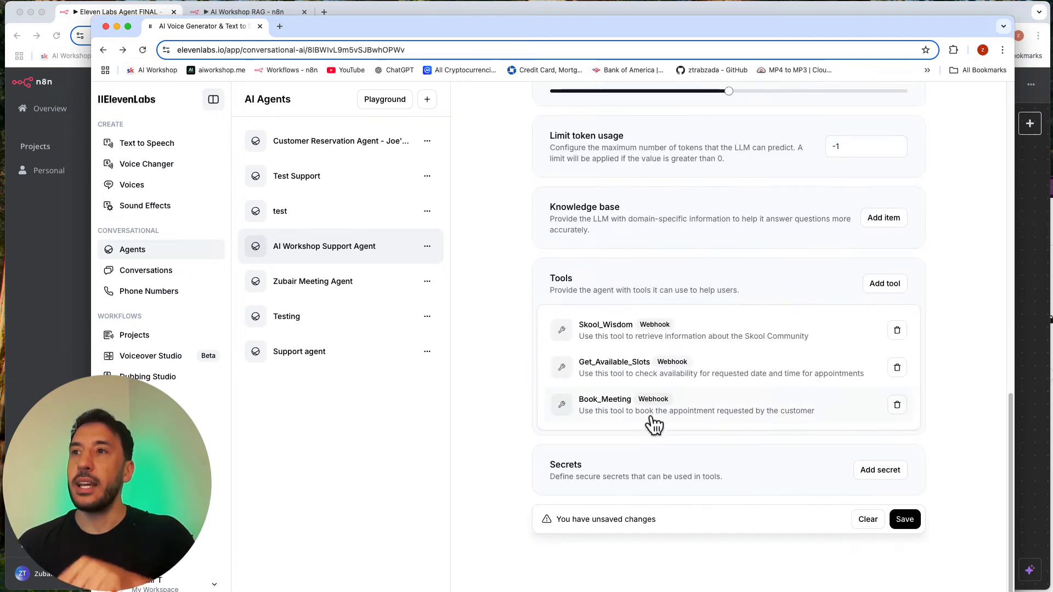
left_click(752, 334)
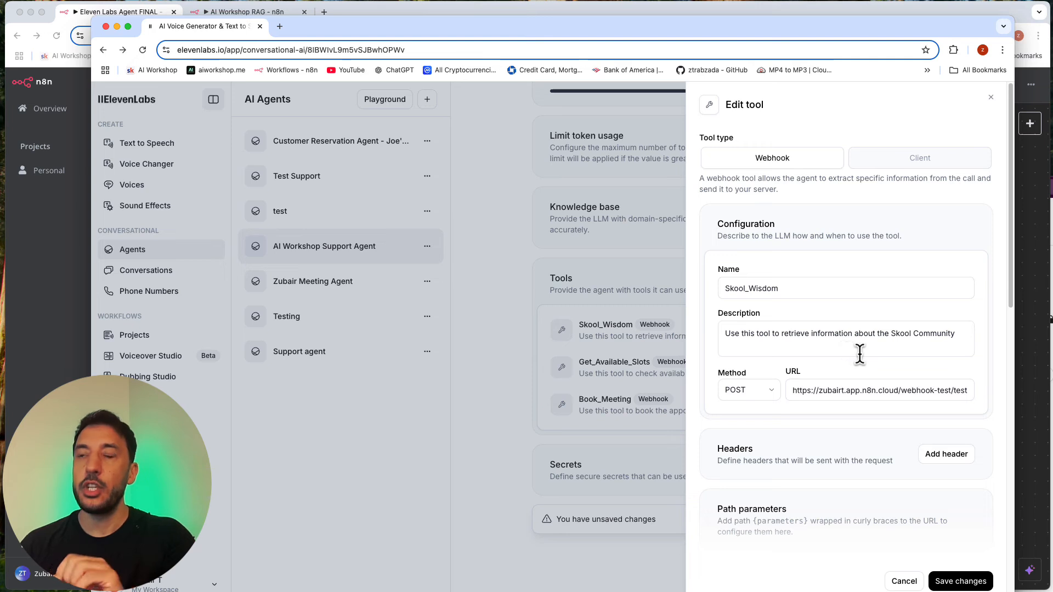
scroll(860, 355, "down", 2)
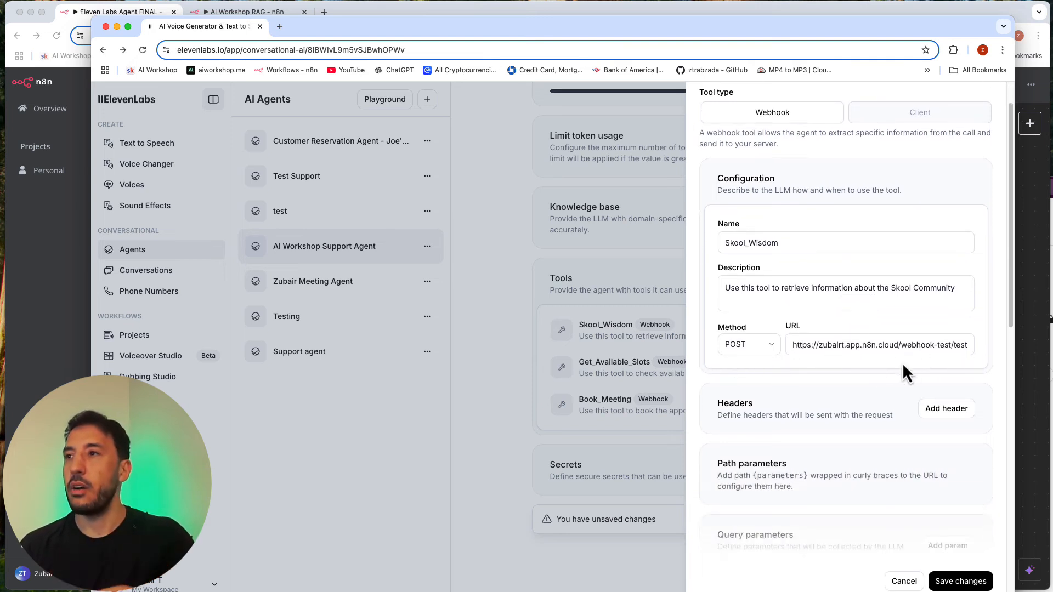
scroll(867, 373, "down", 5)
scroll(834, 384, "down", 5)
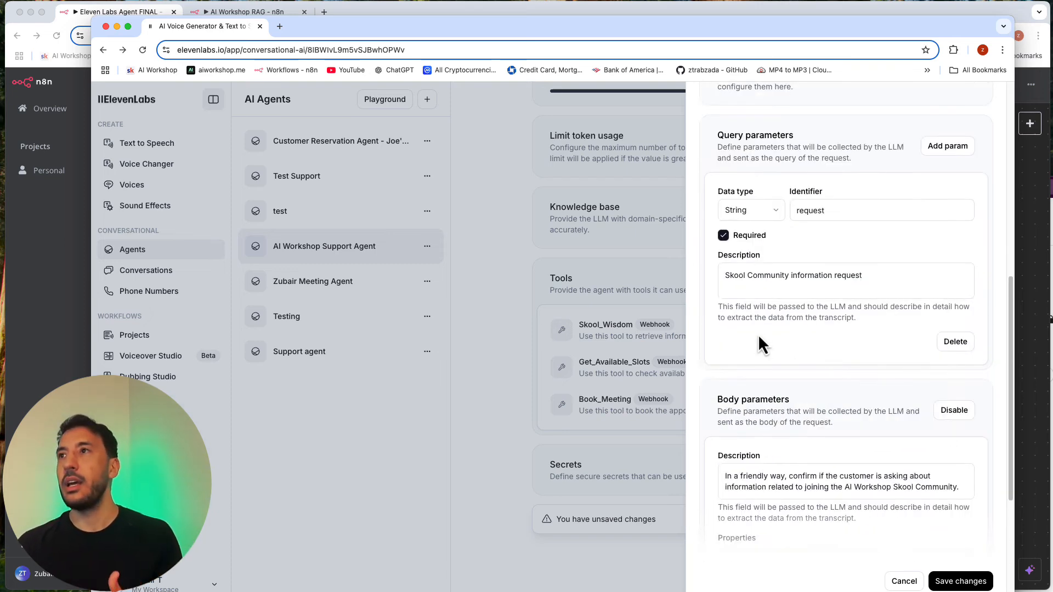
scroll(798, 356, "down", 3)
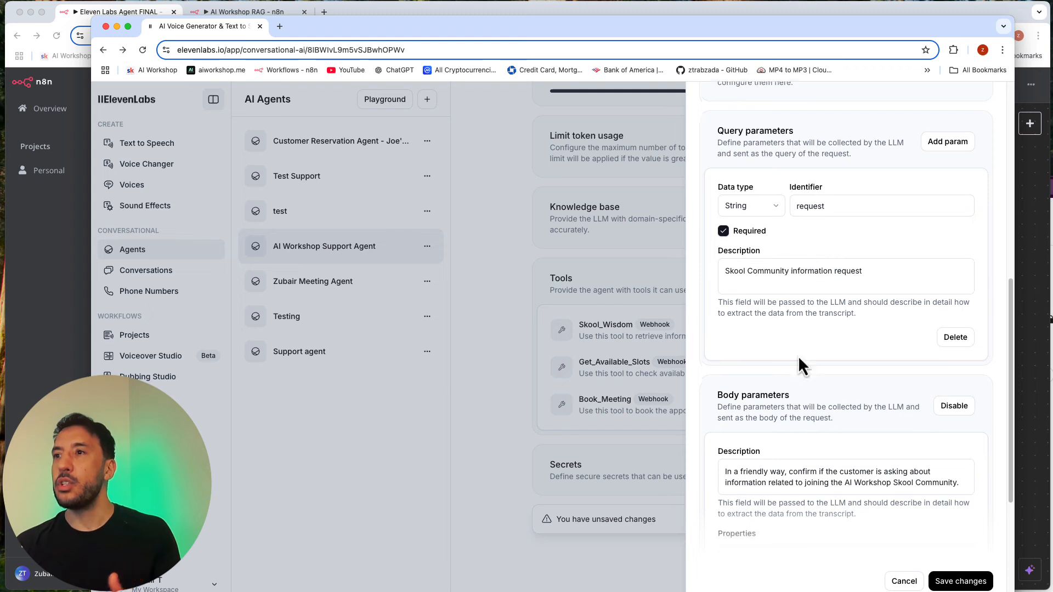
Inspect the Skool_Wisdom tool's request query parameter and its body parameters, and close the tool editor.
scroll(798, 362, "up", 6)
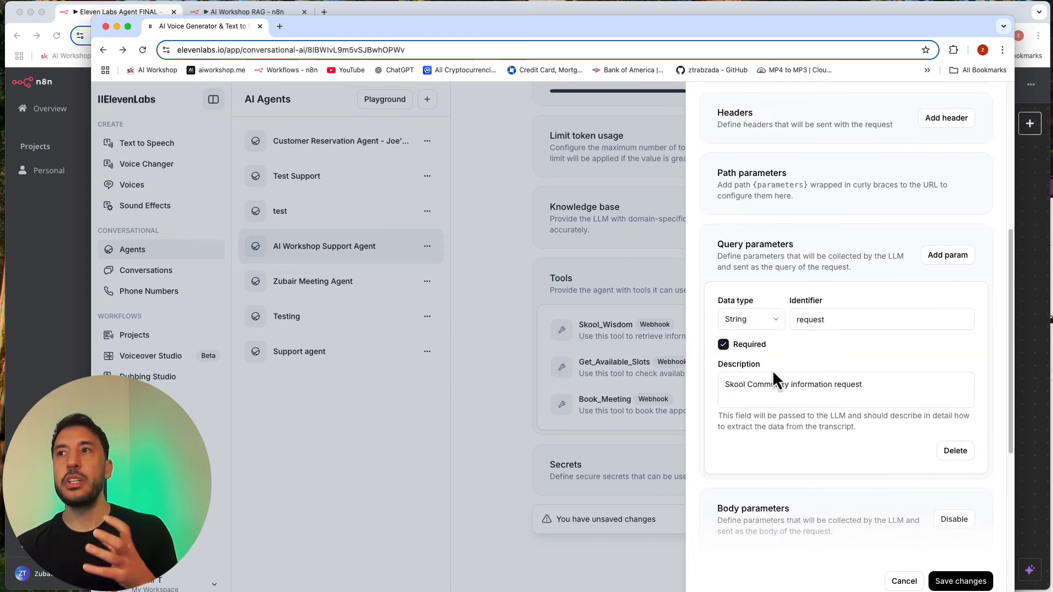
left_click(828, 318)
scroll(821, 426, "down", 6)
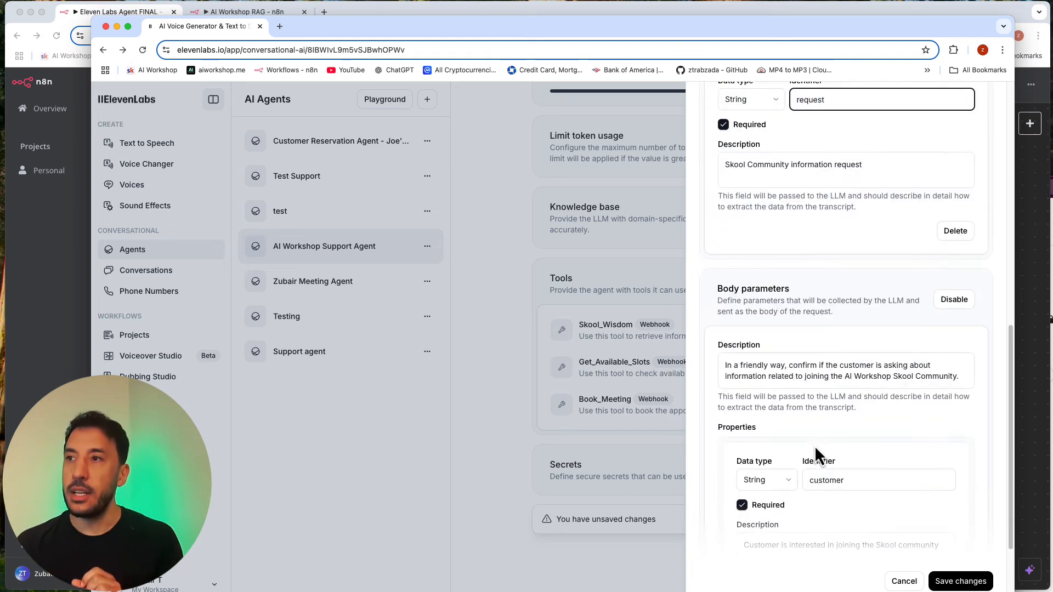
scroll(779, 286, "up", 5)
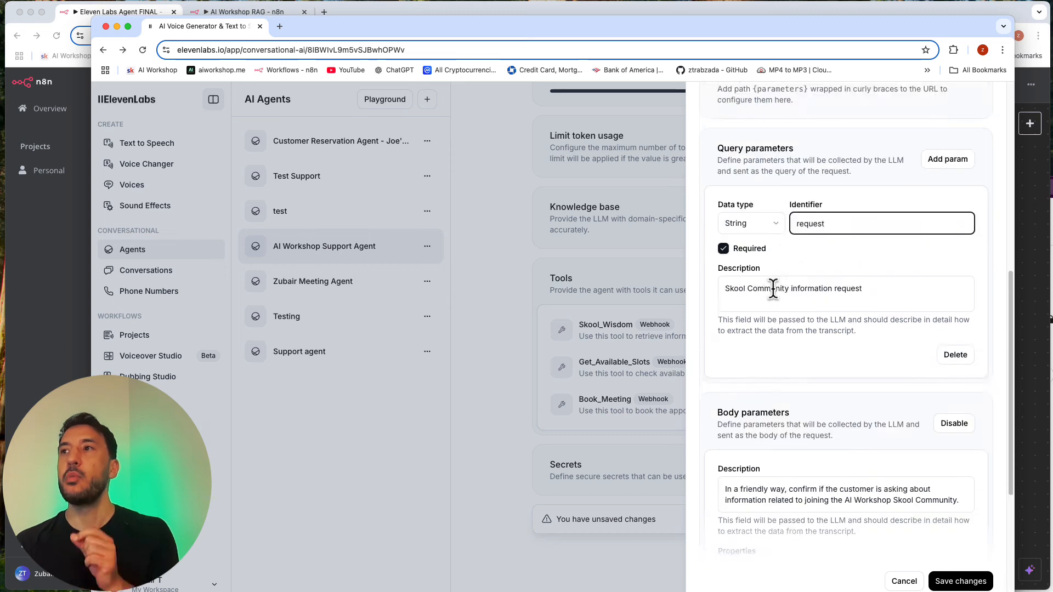
double_click(818, 224)
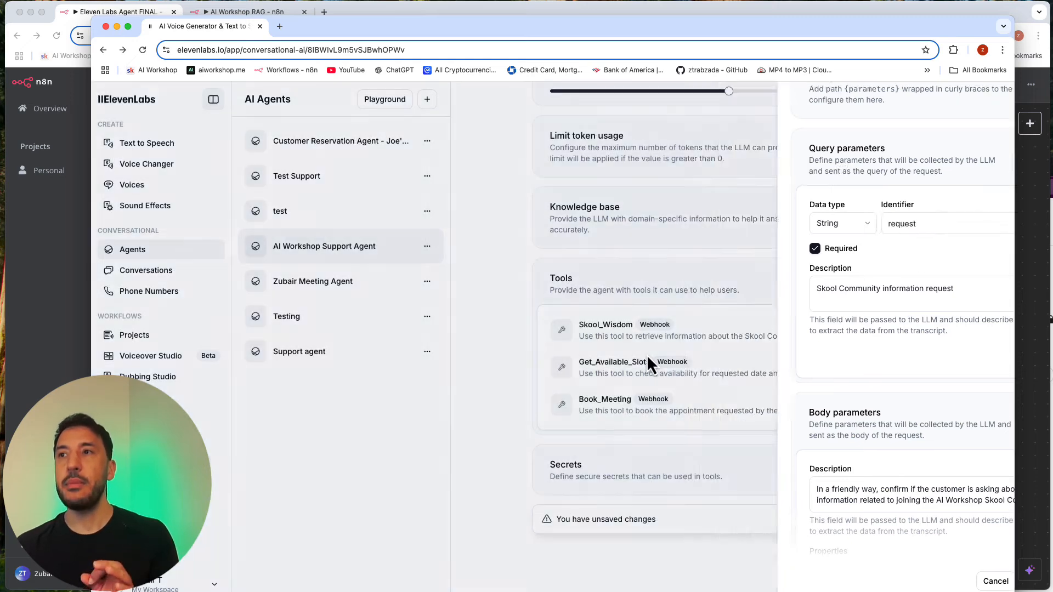
left_click(646, 355)
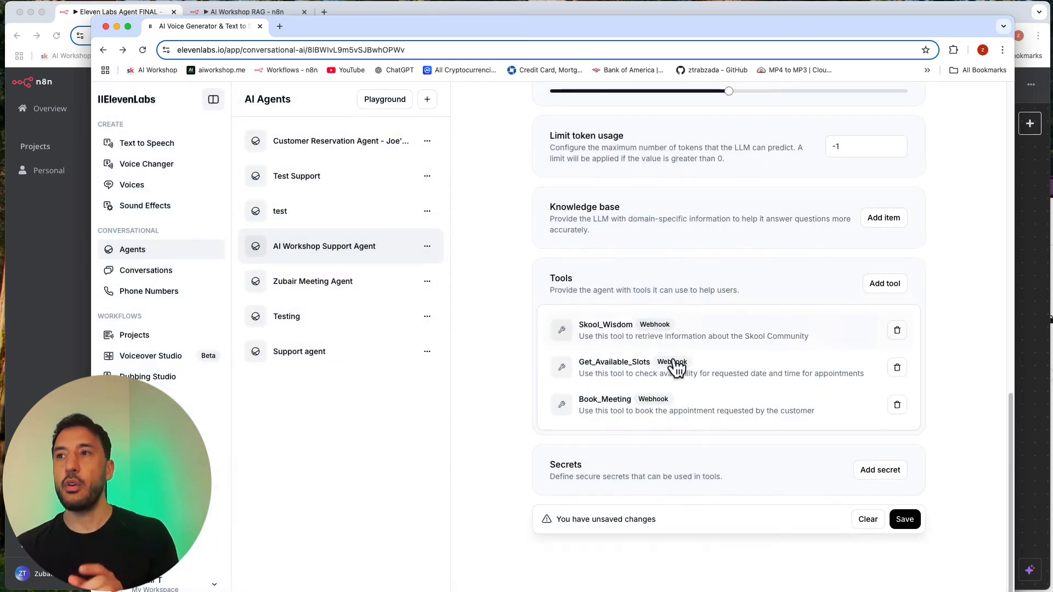
Reopen the Skool_Wisdom tool, recheck its configuration and query parameter description, and close the editor.
left_click(705, 323)
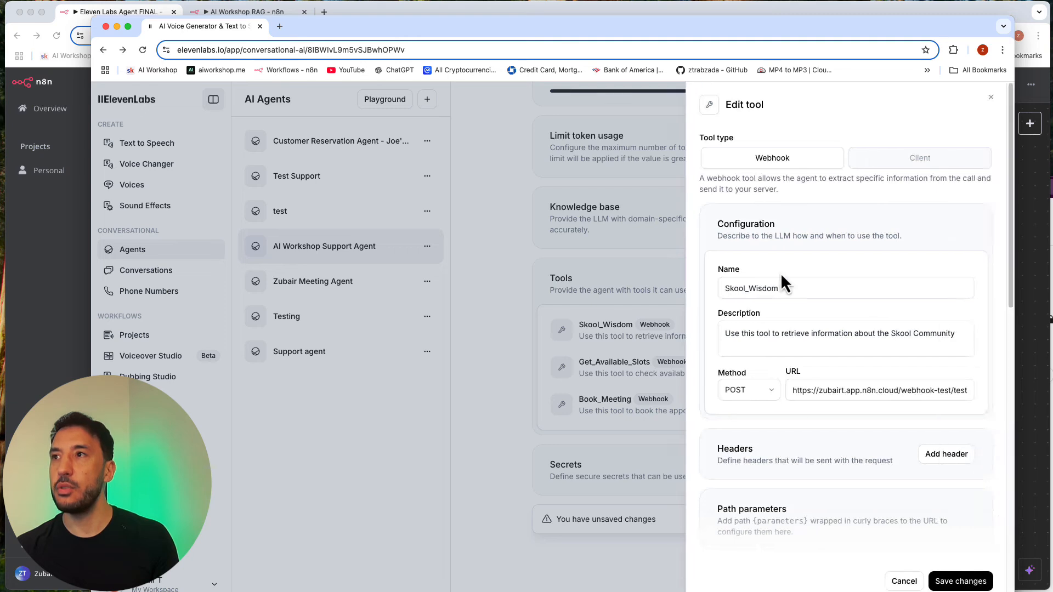
scroll(794, 373, "down", 2)
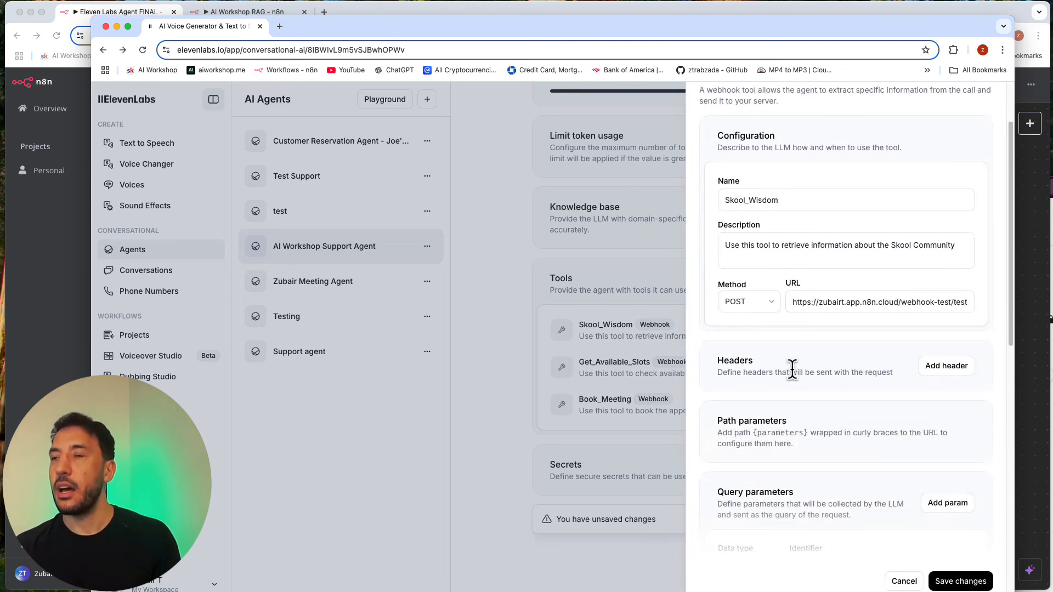
scroll(755, 341, "down", 4)
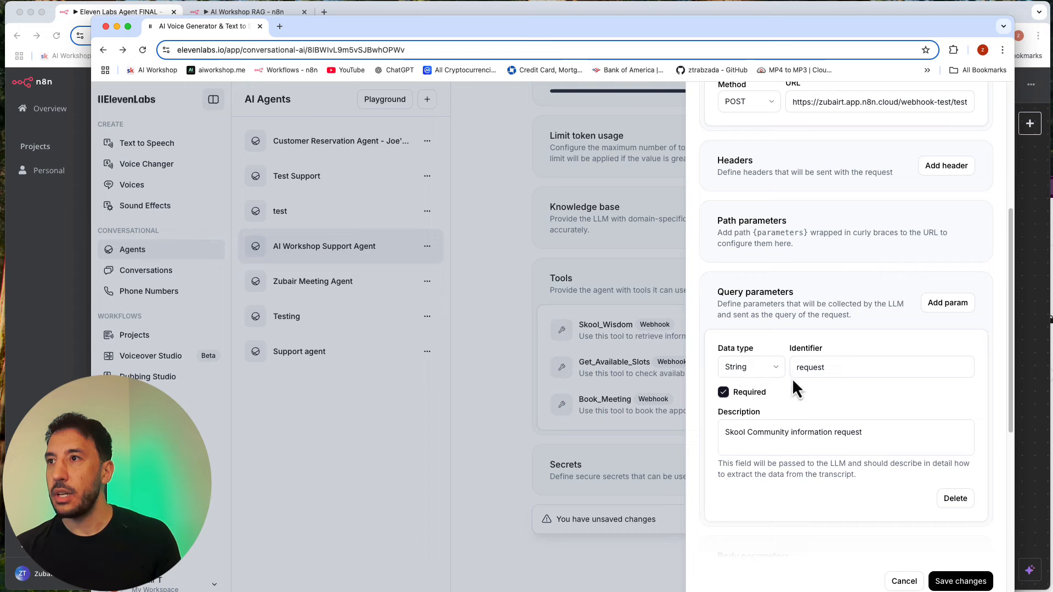
left_click(660, 347)
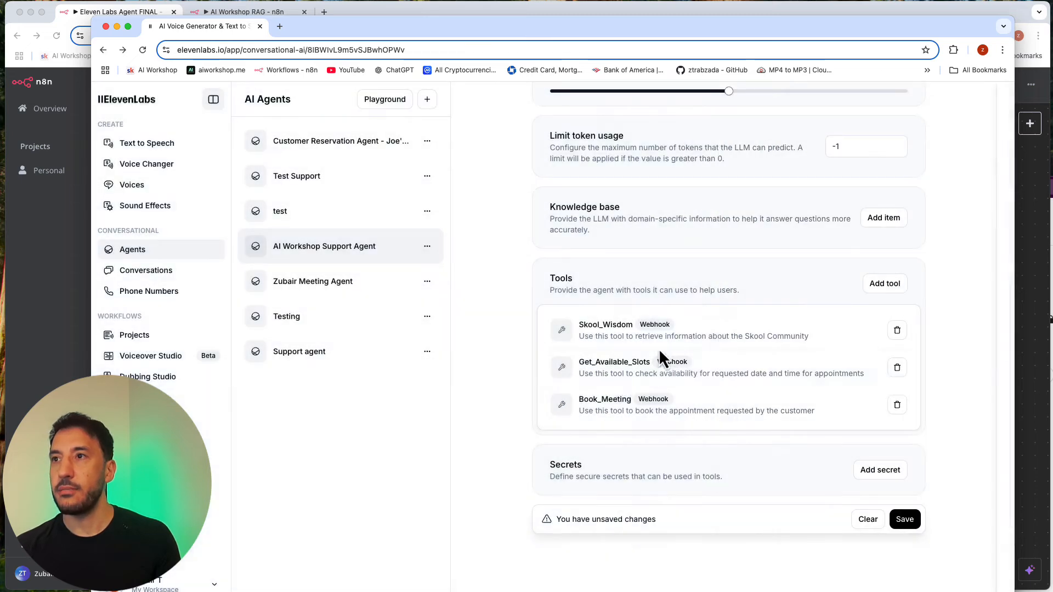
Open the Get_Available_Slots tool, review its webhook configuration and request query parameter, and close the editor.
left_click(620, 373)
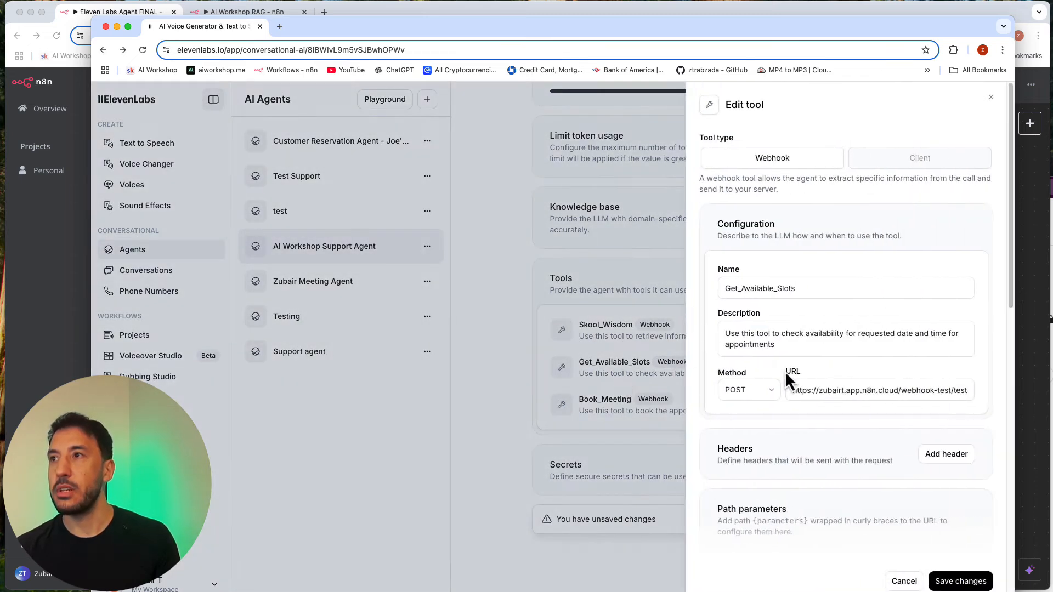
scroll(784, 371, "down", 5)
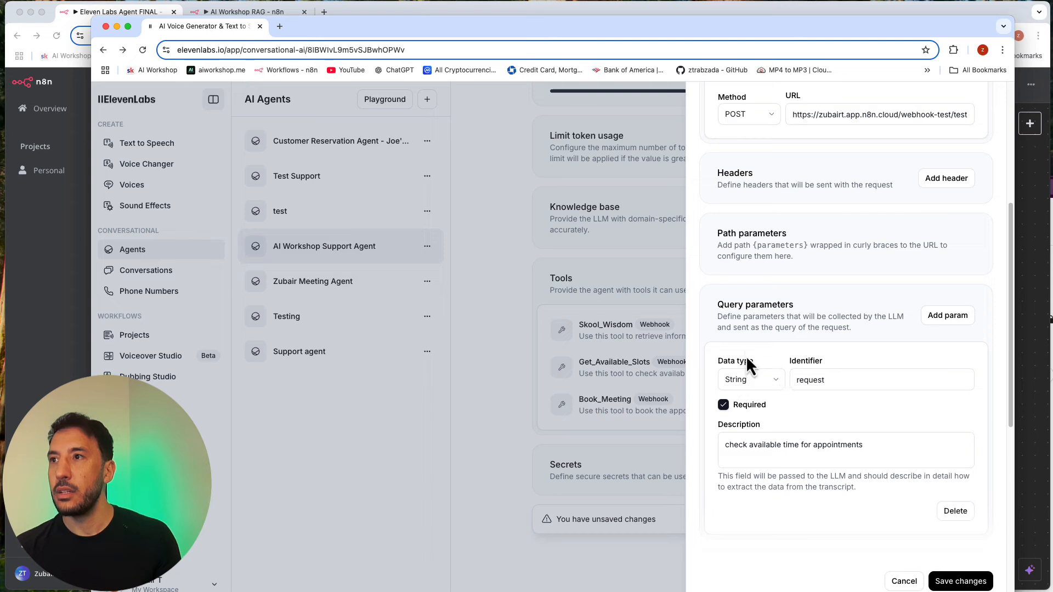
left_click(607, 400)
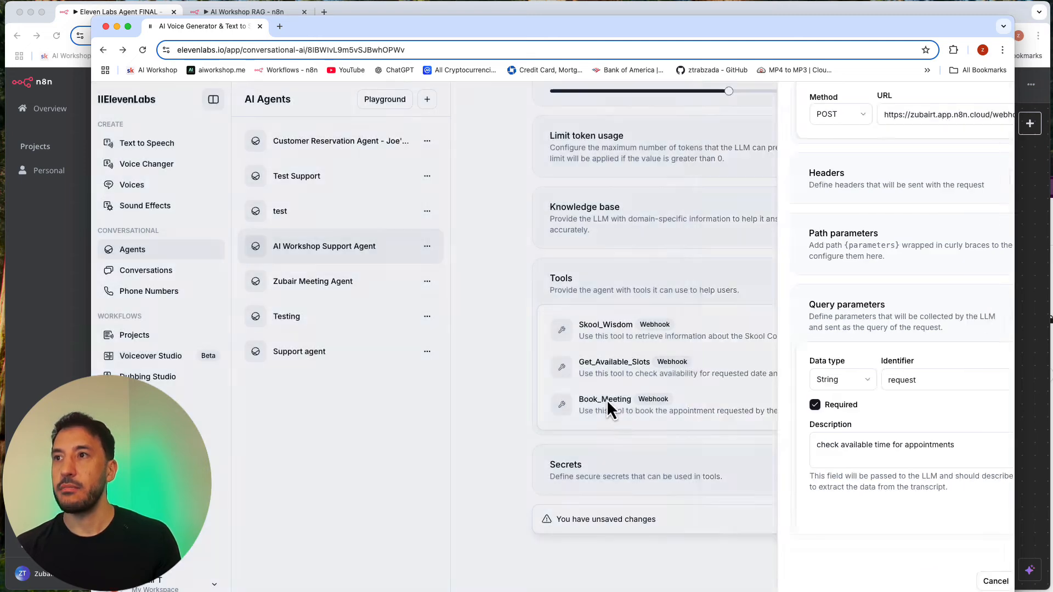
Open the Book_Meeting tool, review its webhook configuration and request query parameter, and close the editor.
left_click(666, 410)
scroll(824, 410, "down", 4)
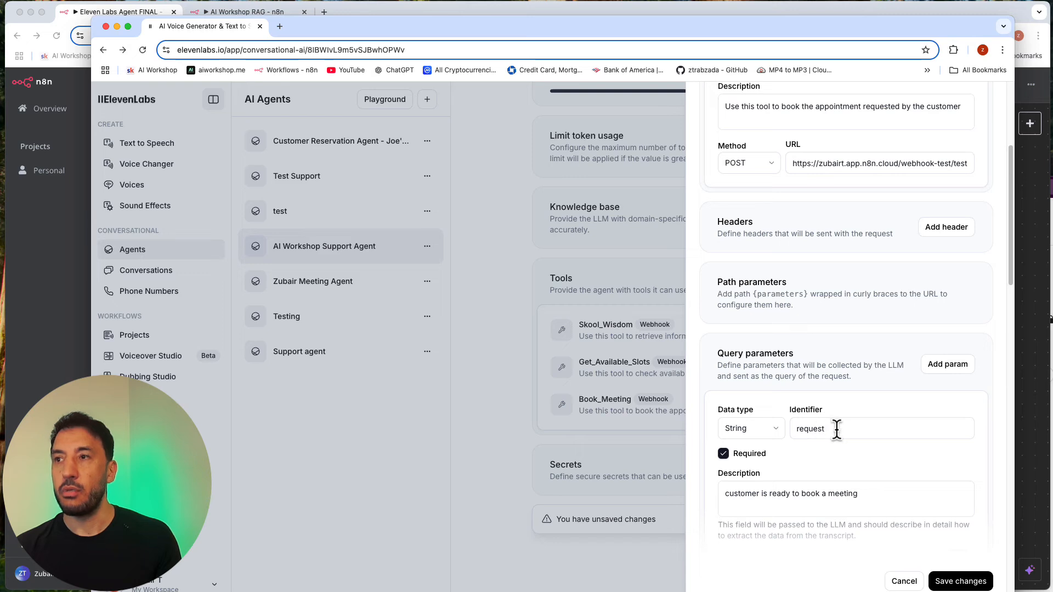
left_click(665, 413)
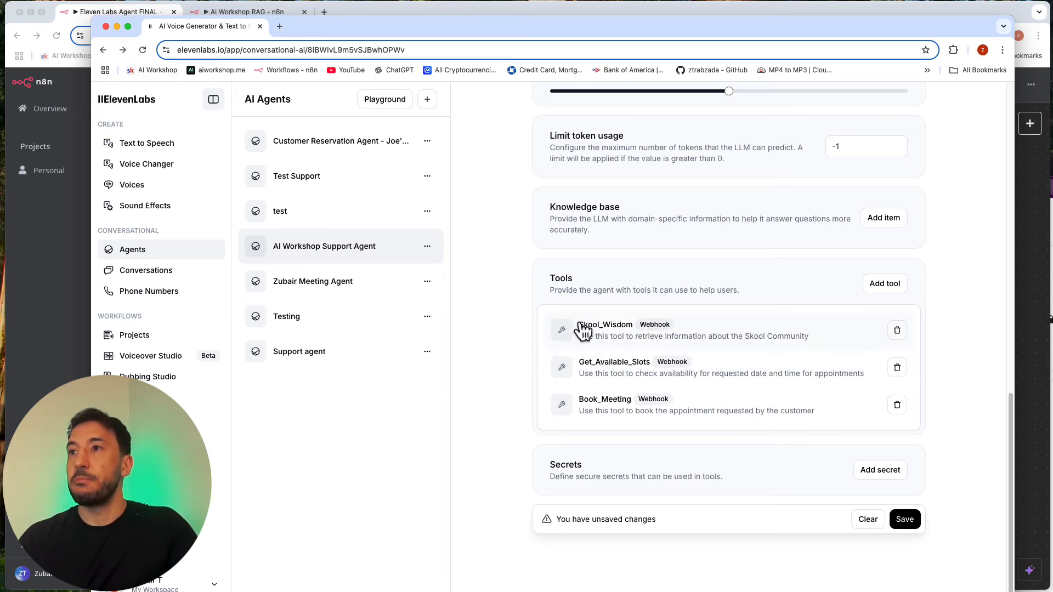
Review the system prompt's instructions on when to use each tool and compare them with the agent's tools list.
scroll(604, 370, "up", 4)
scroll(600, 359, "down", 3)
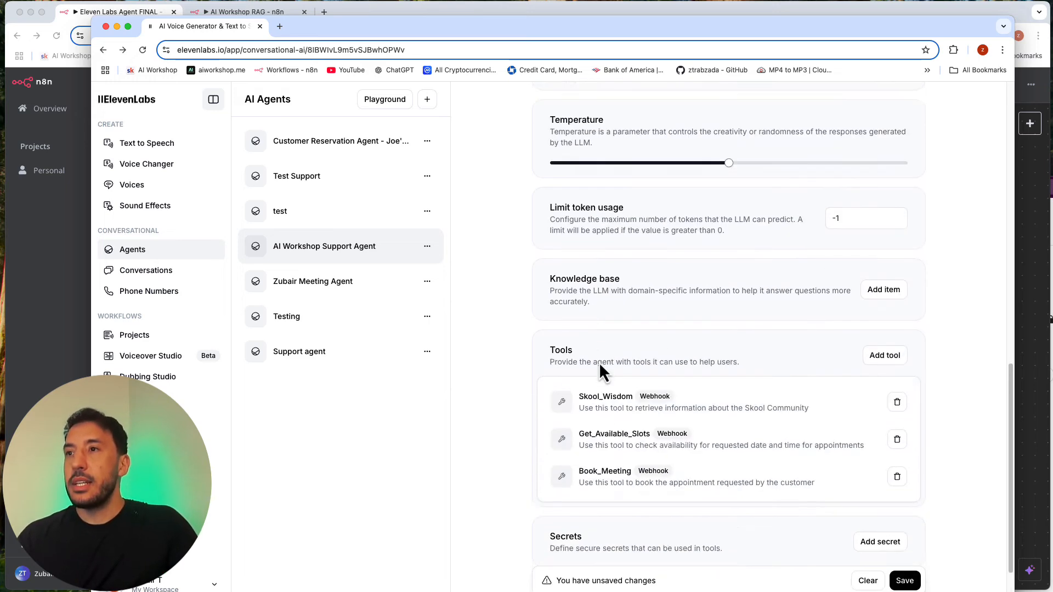
scroll(617, 435, "up", 10)
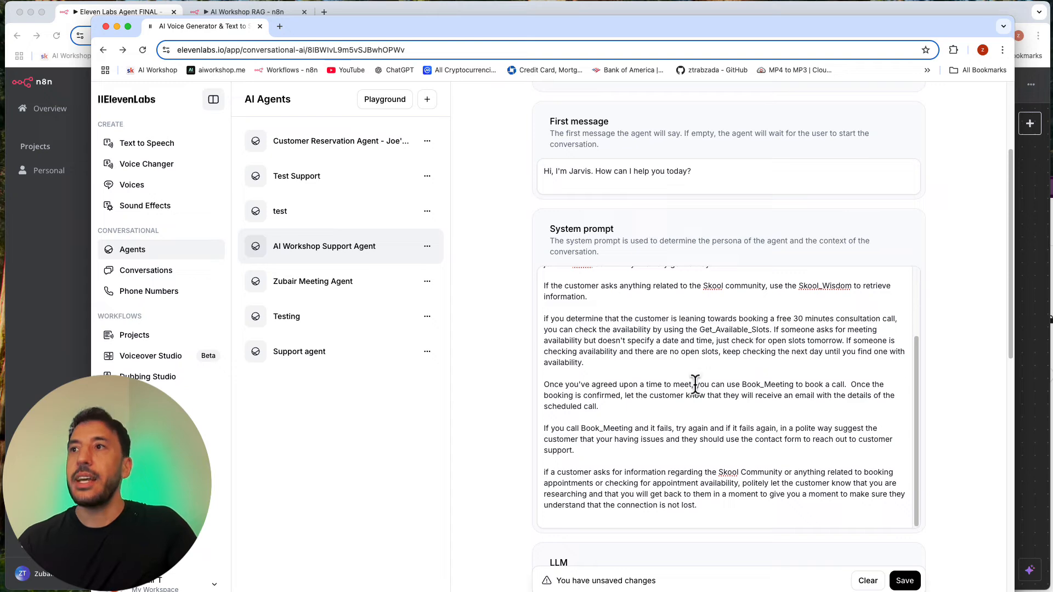
scroll(682, 473, "down", 10)
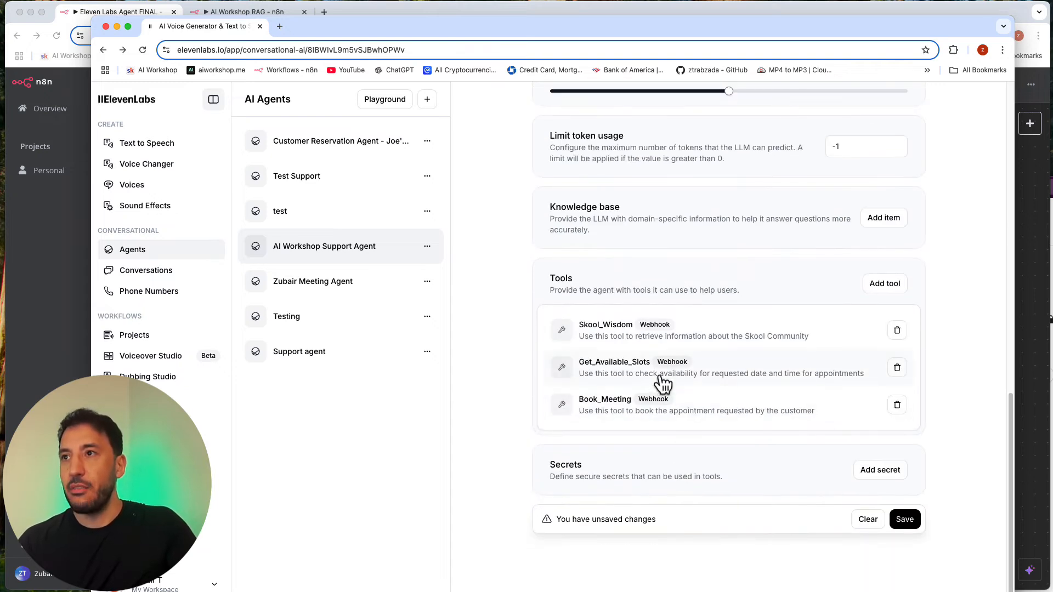
Reopen the Get_Available_Slots tool and examine its name, description, webhook configuration and parameter sections.
left_click(660, 377)
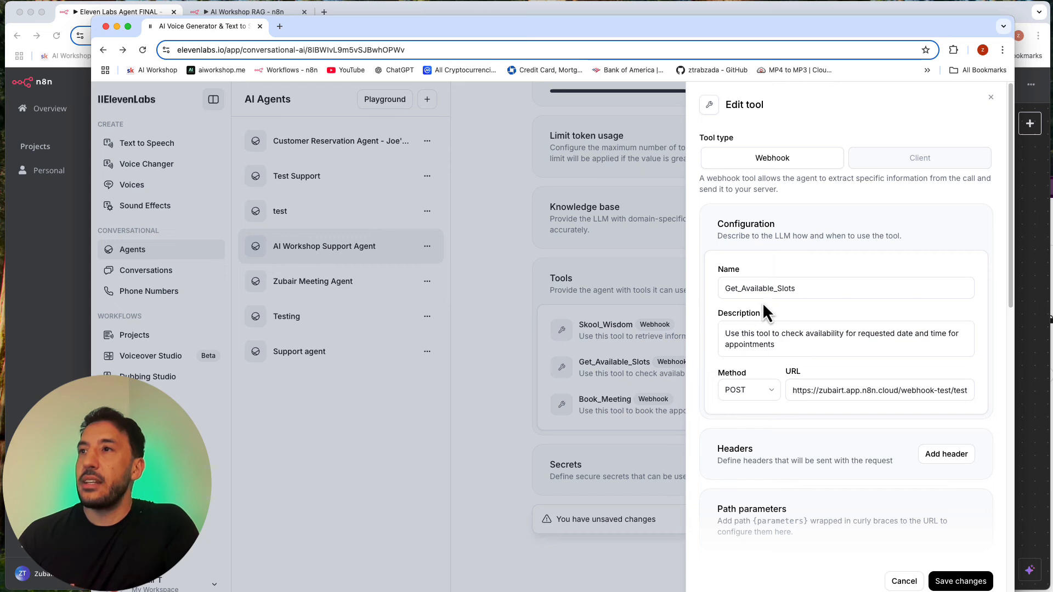
double_click(728, 289)
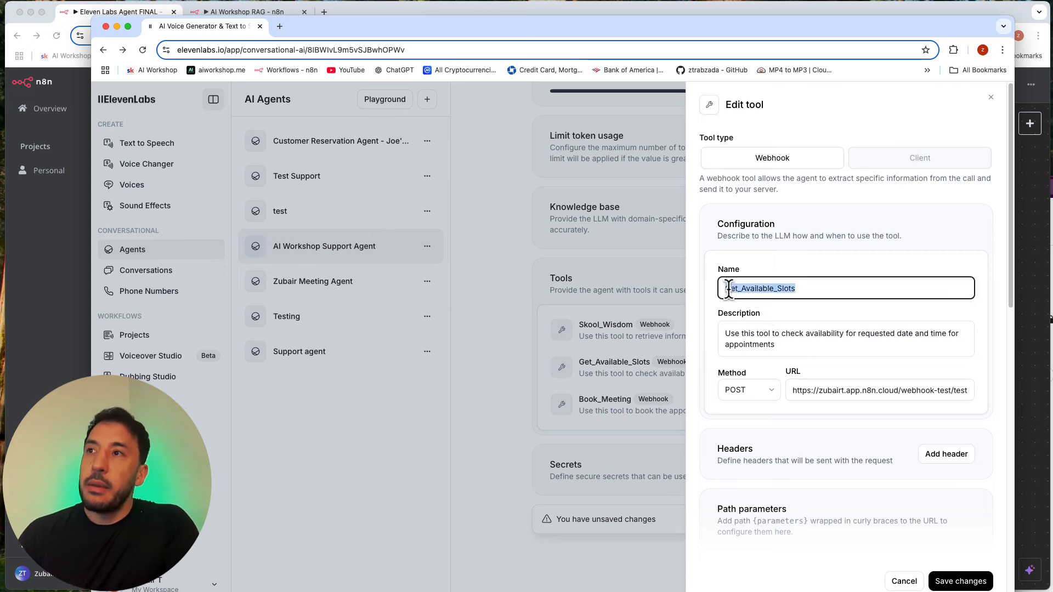
left_click(736, 297)
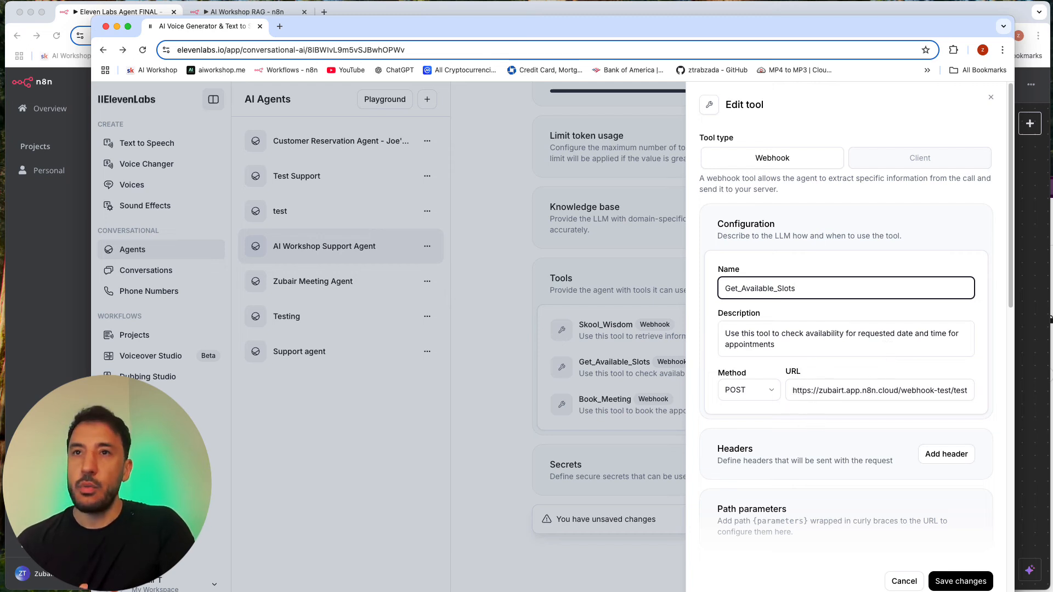
scroll(742, 455, "down", 4)
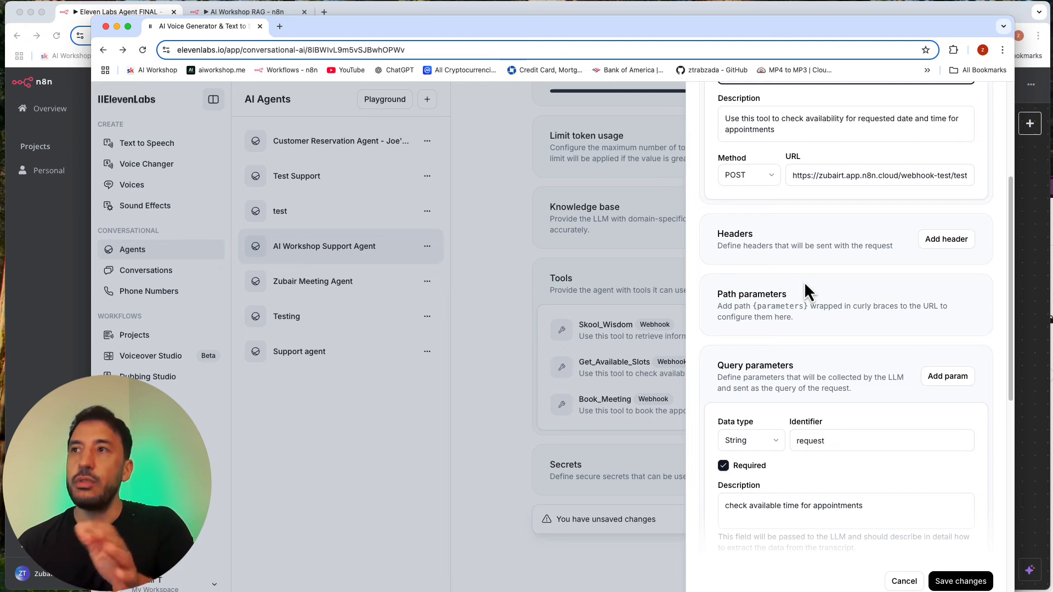
scroll(798, 301, "down", 4)
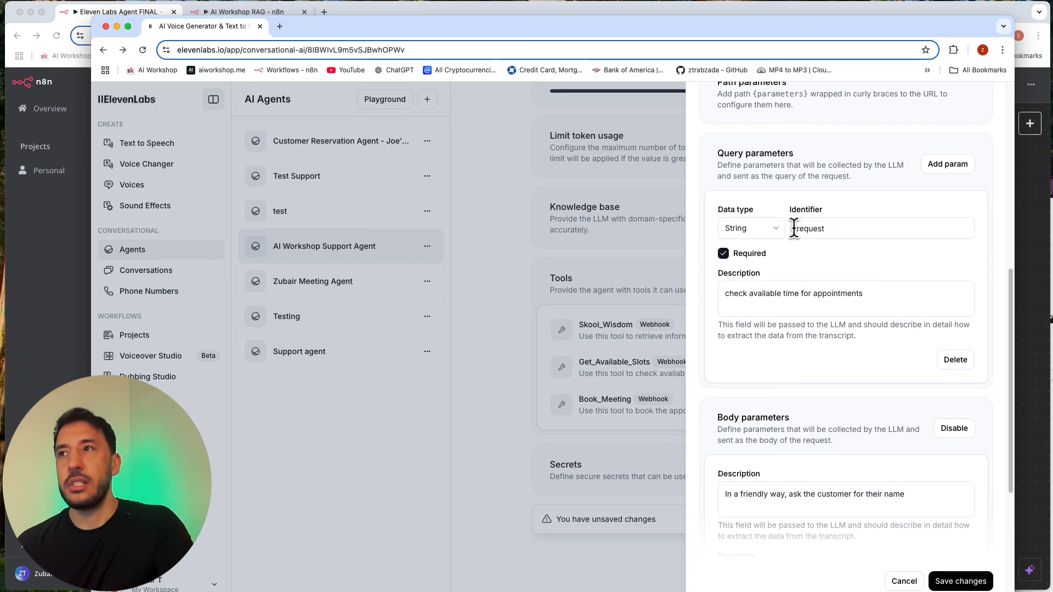
Examine the request identifier of the Get_Available_Slots query parameter.
double_click(827, 228)
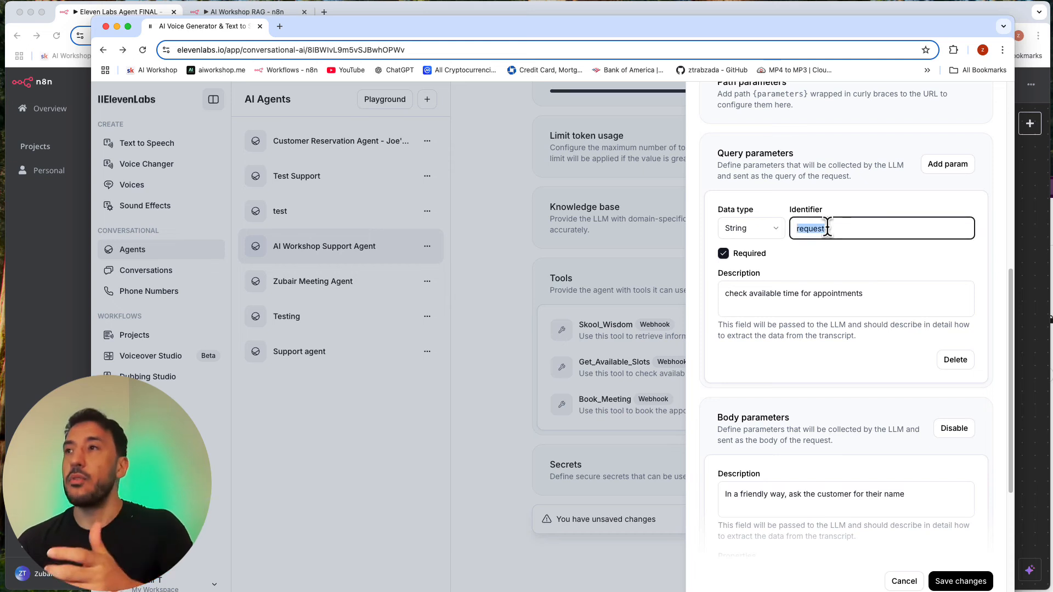
left_click(827, 228)
double_click(827, 228)
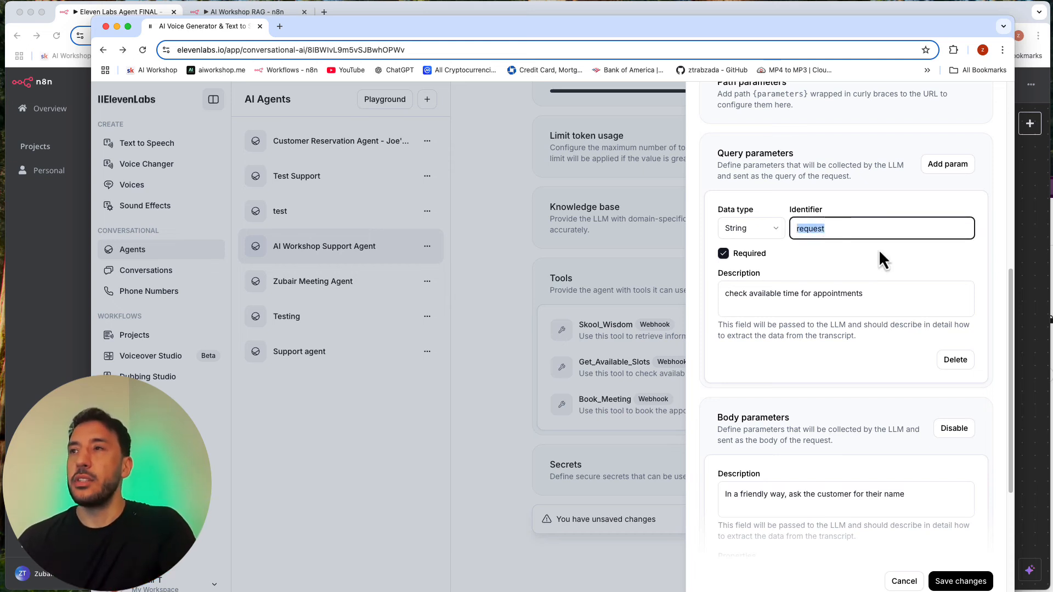
left_click(861, 235)
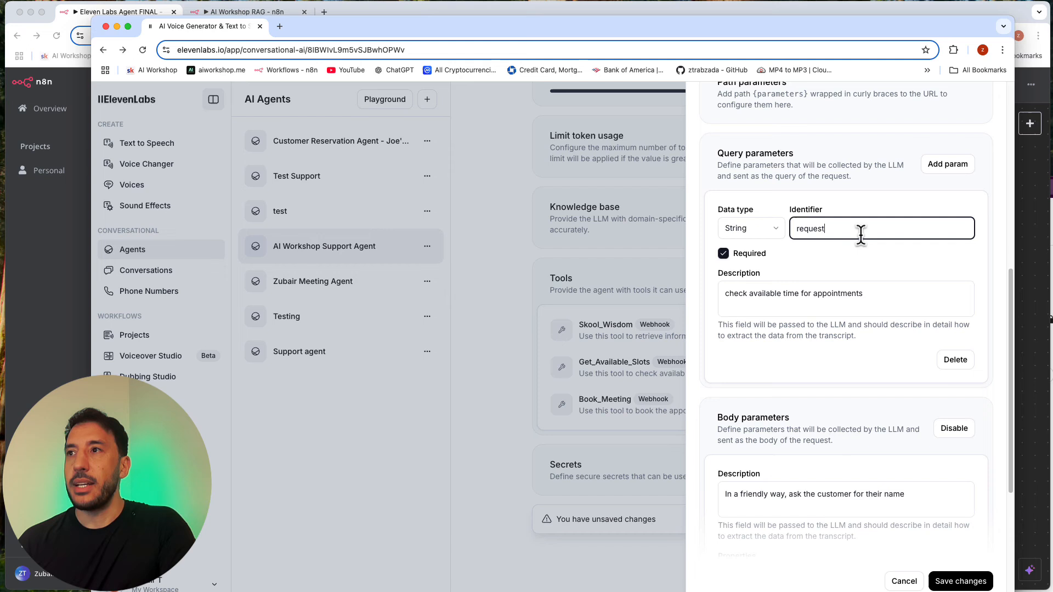
left_click(811, 281)
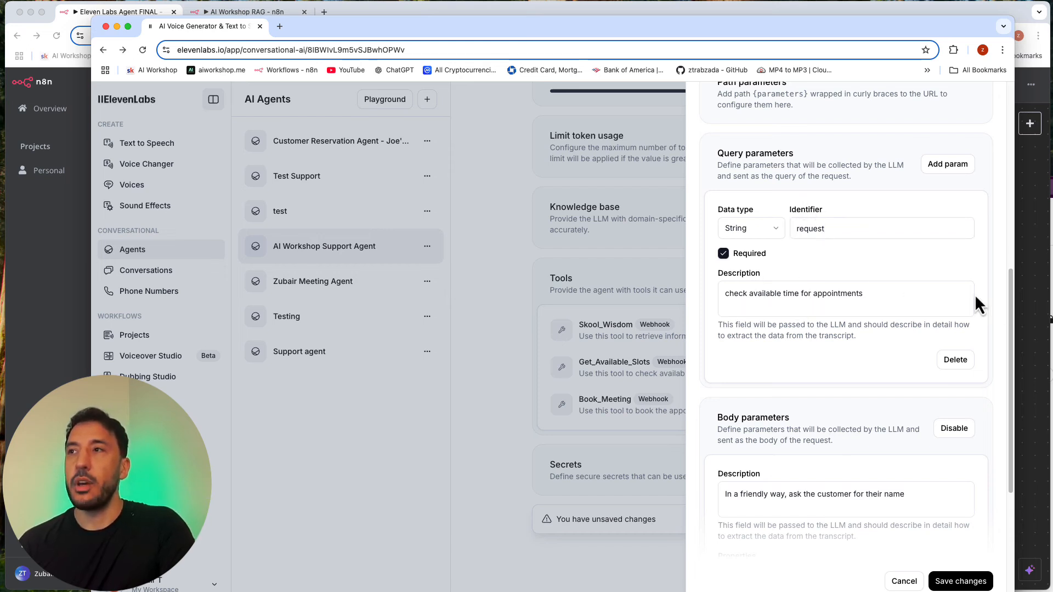
double_click(803, 222)
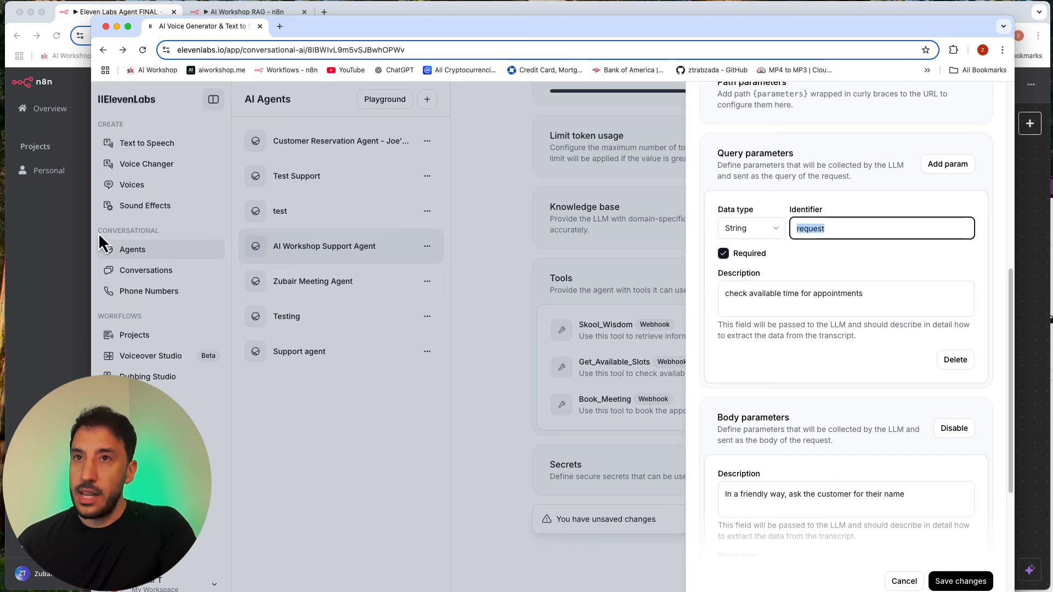
Examine the Get_Available_Slots query parameter's description and its name body parameter, and save the tool.
triple_click(761, 285)
left_click(762, 293)
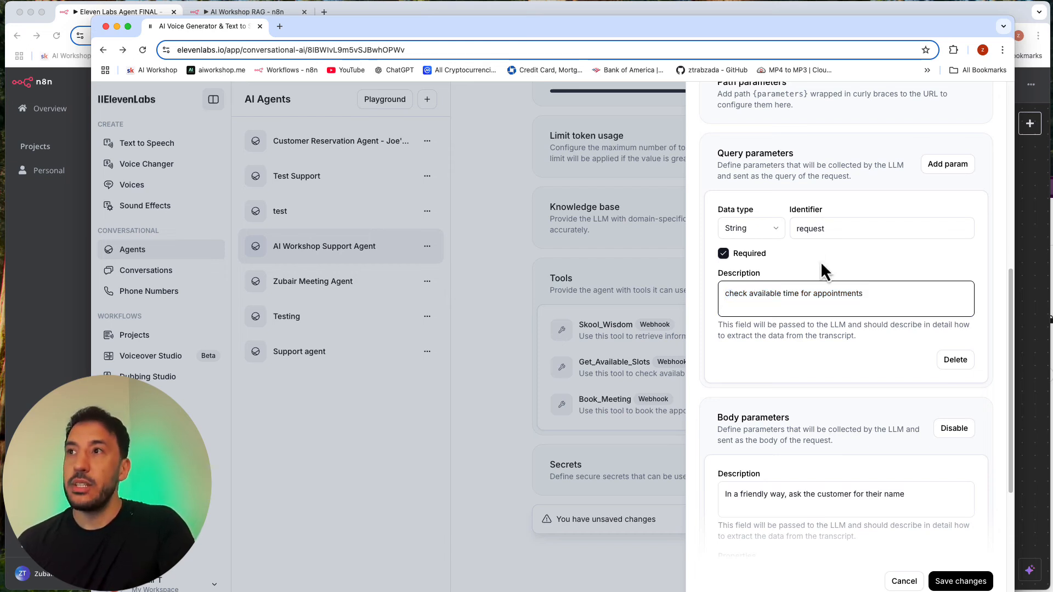
triple_click(748, 283)
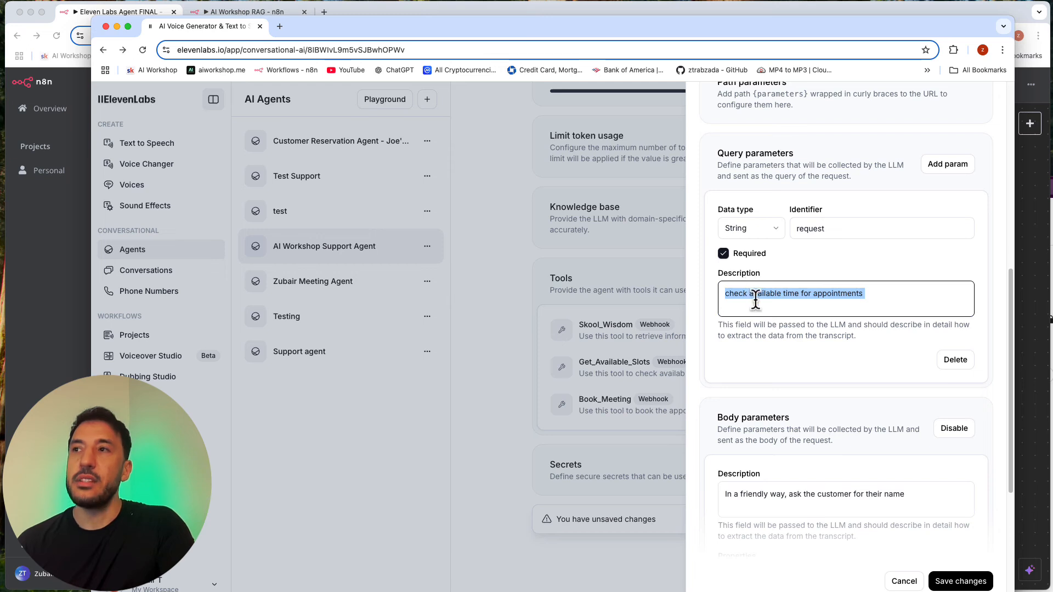
left_click(757, 295)
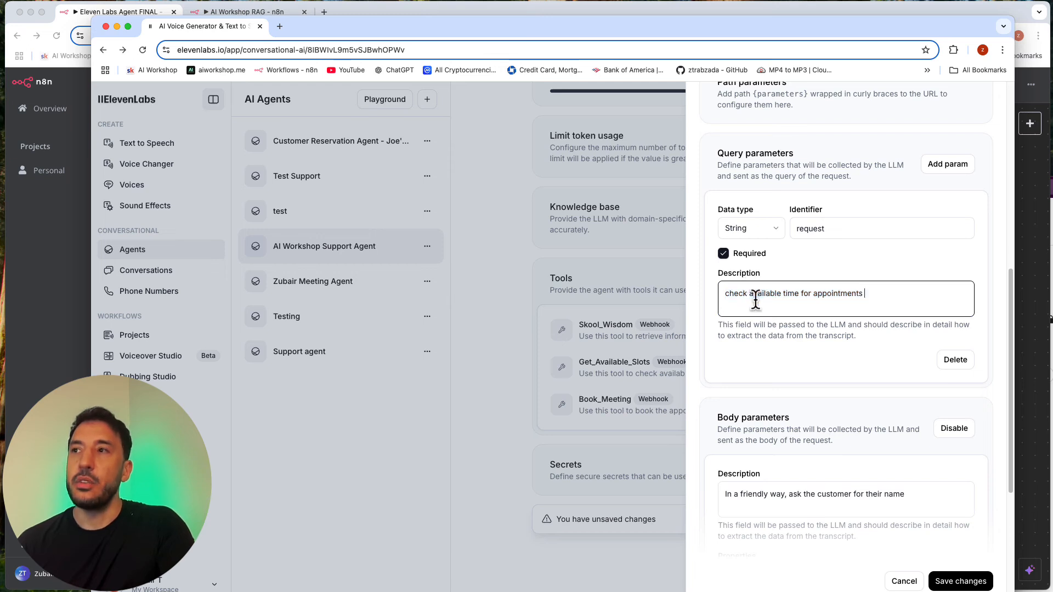
triple_click(786, 296)
scroll(776, 362, "down", 5)
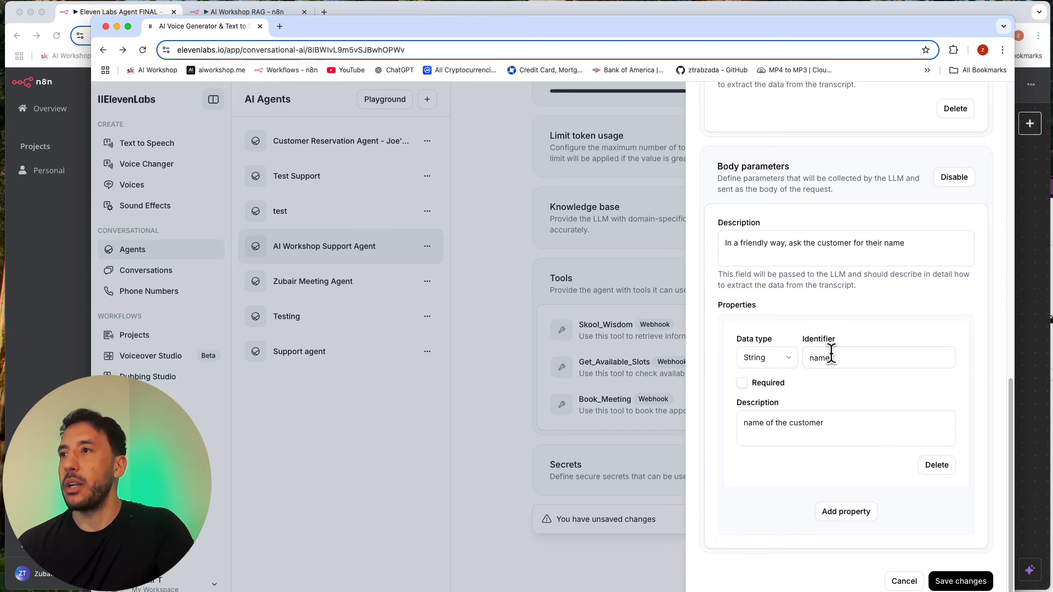
left_click(956, 587)
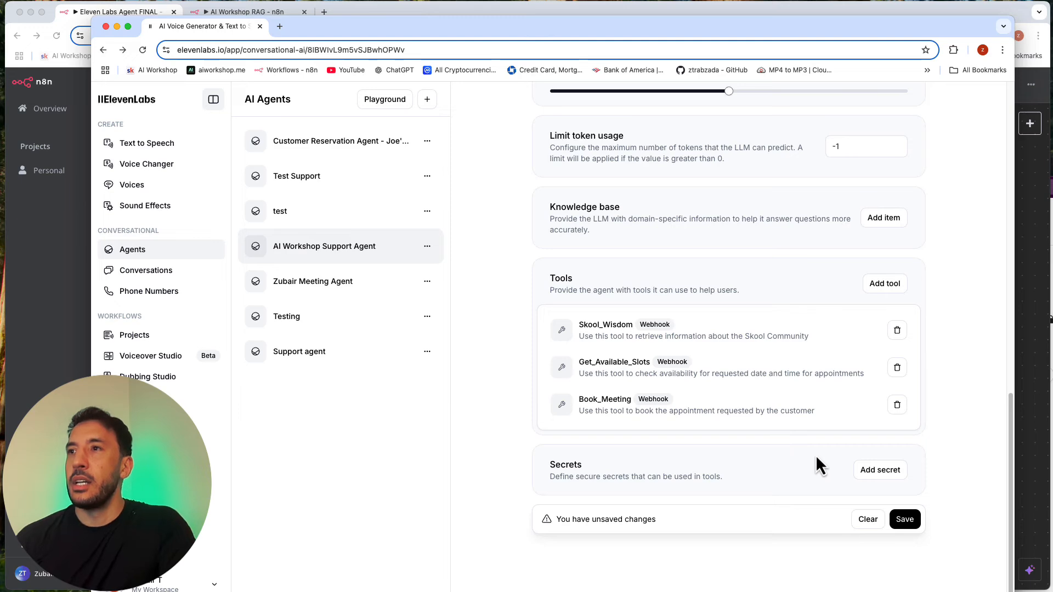
Examine the system prompt's paragraph on checking availability with Get_Available_Slots and handling days without open slots.
scroll(815, 461, "up", 5)
scroll(816, 462, "down", 5)
scroll(666, 419, "up", 5)
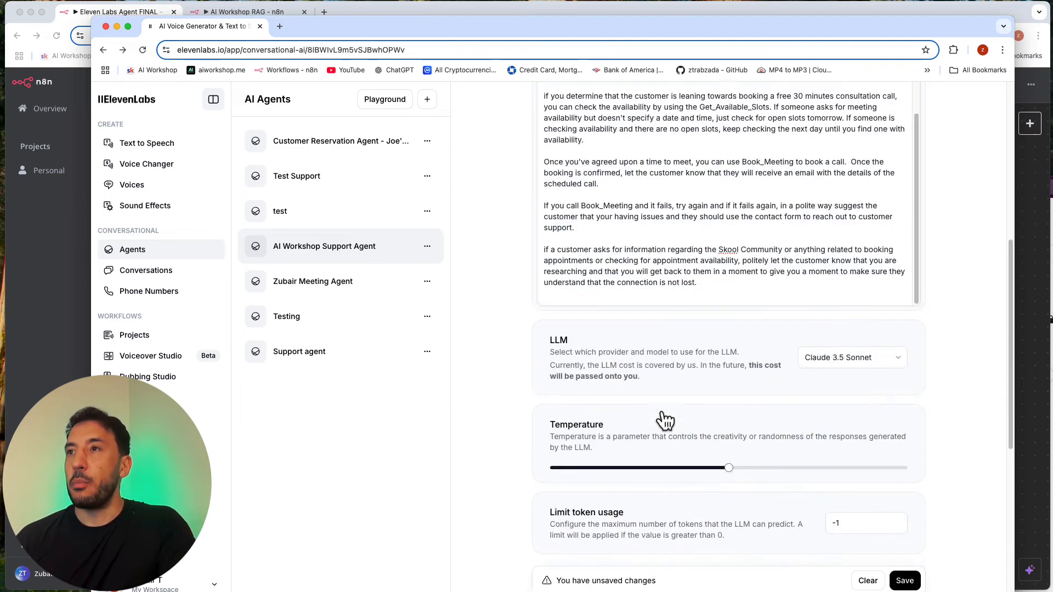
scroll(665, 419, "up", 2)
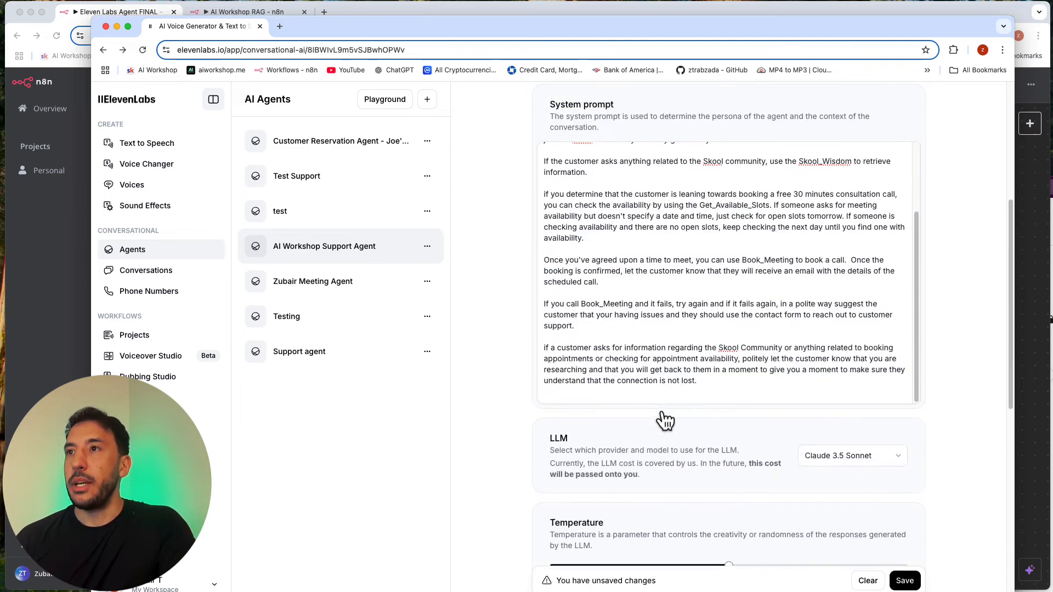
double_click(561, 273)
triple_click(613, 226)
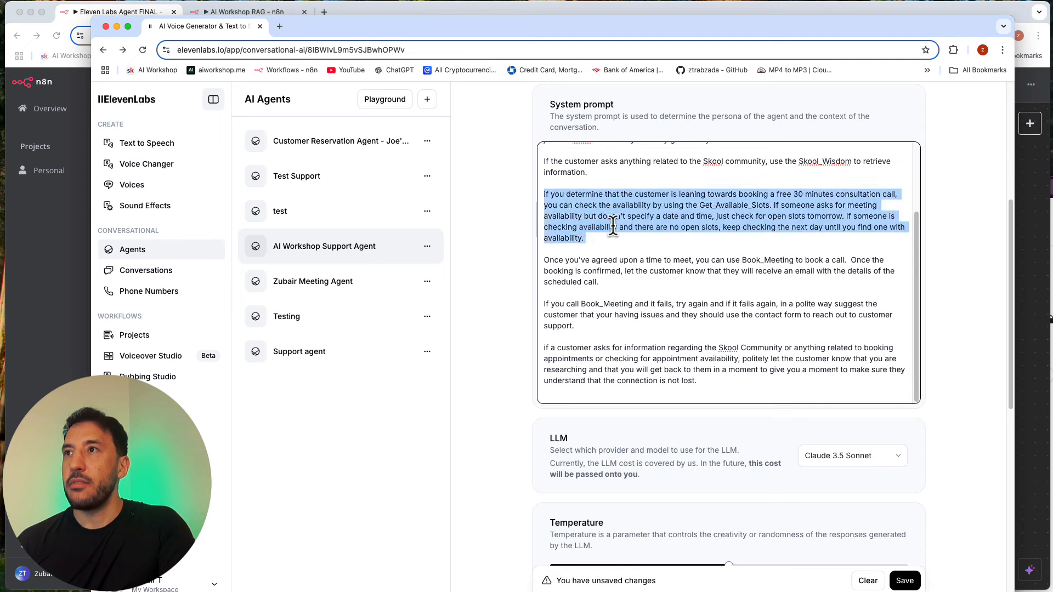
left_click(628, 205)
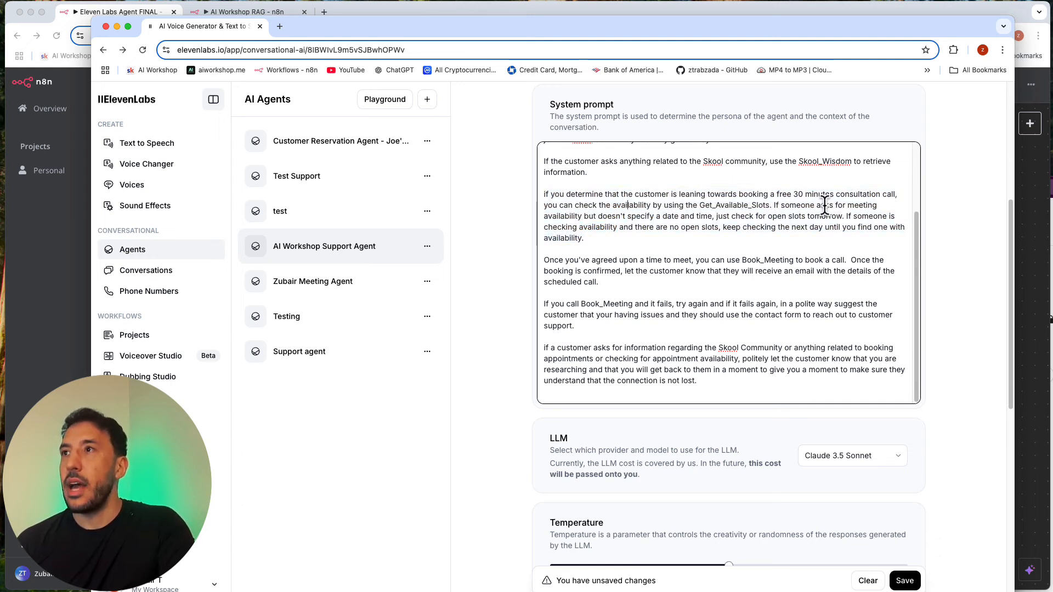
left_click_drag(579, 227, 614, 227)
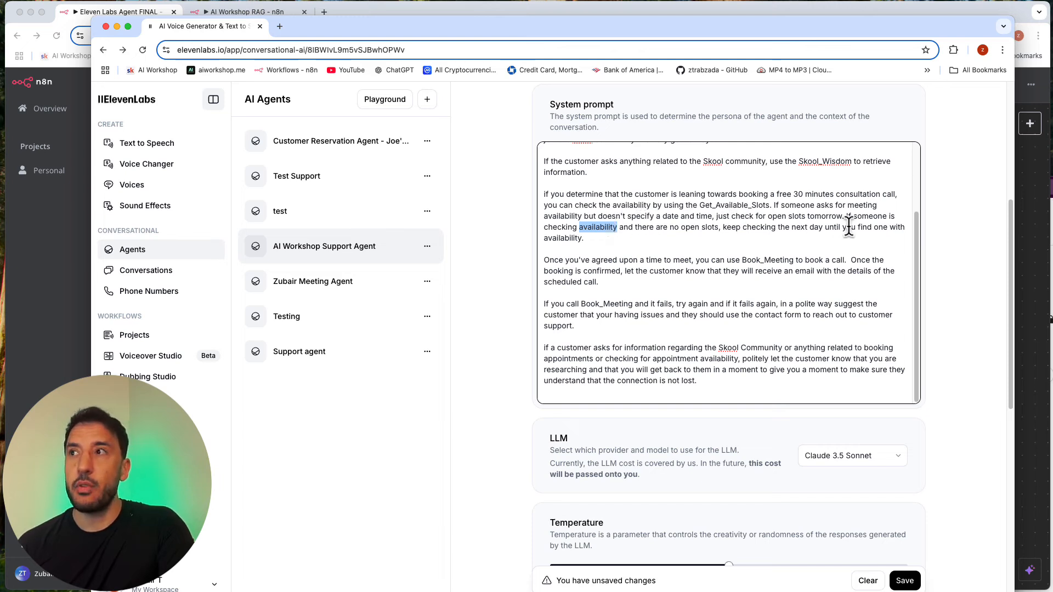
left_click(862, 251)
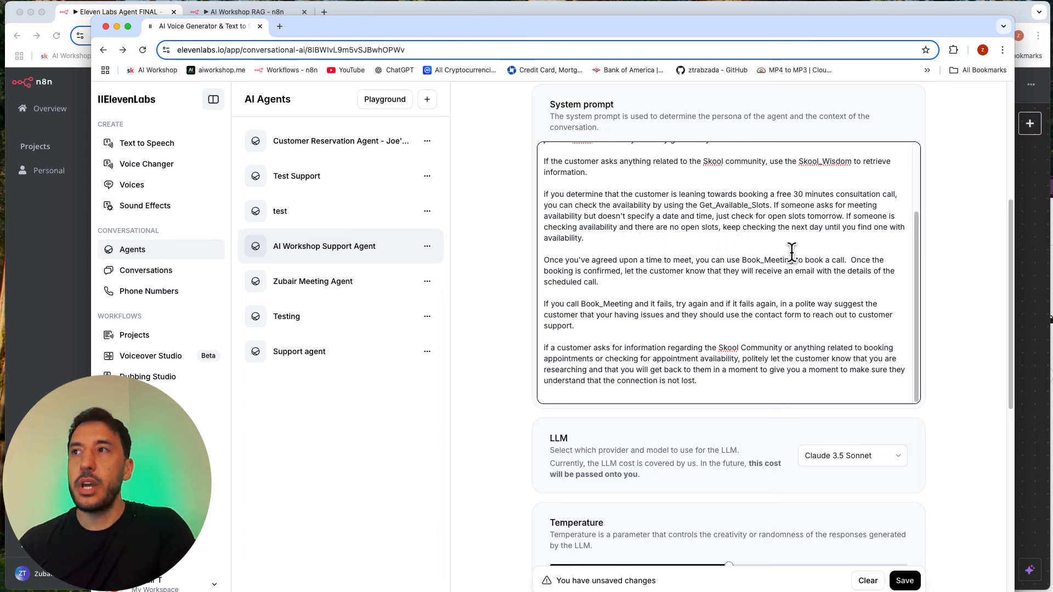
Examine the system prompt's paragraphs on booking with Book_Meeting, handling failed bookings and telling the customer that research is under way.
scroll(621, 280, "down", 3)
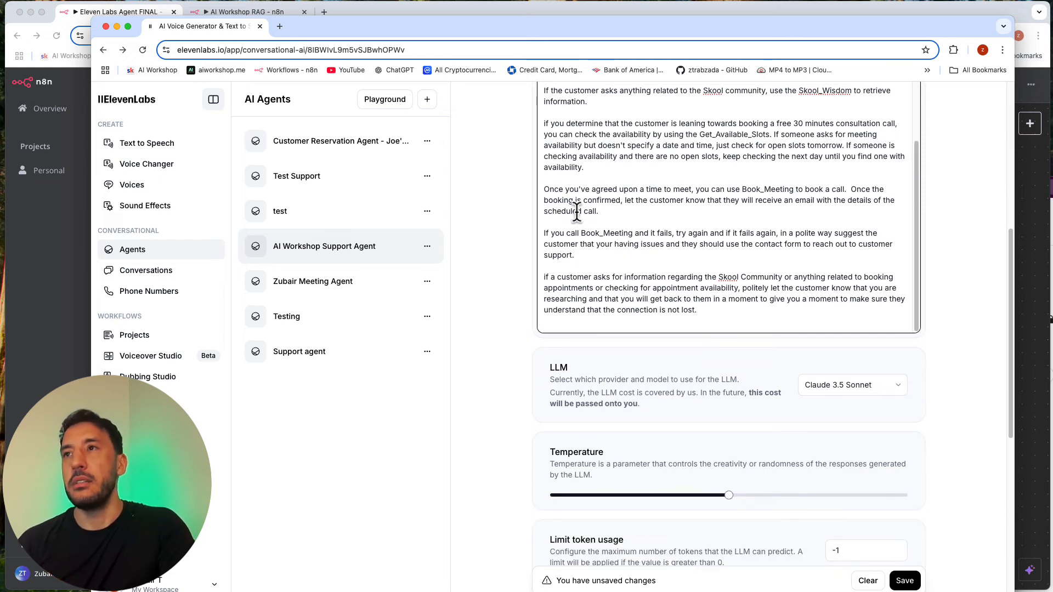
triple_click(574, 202)
left_click(576, 201)
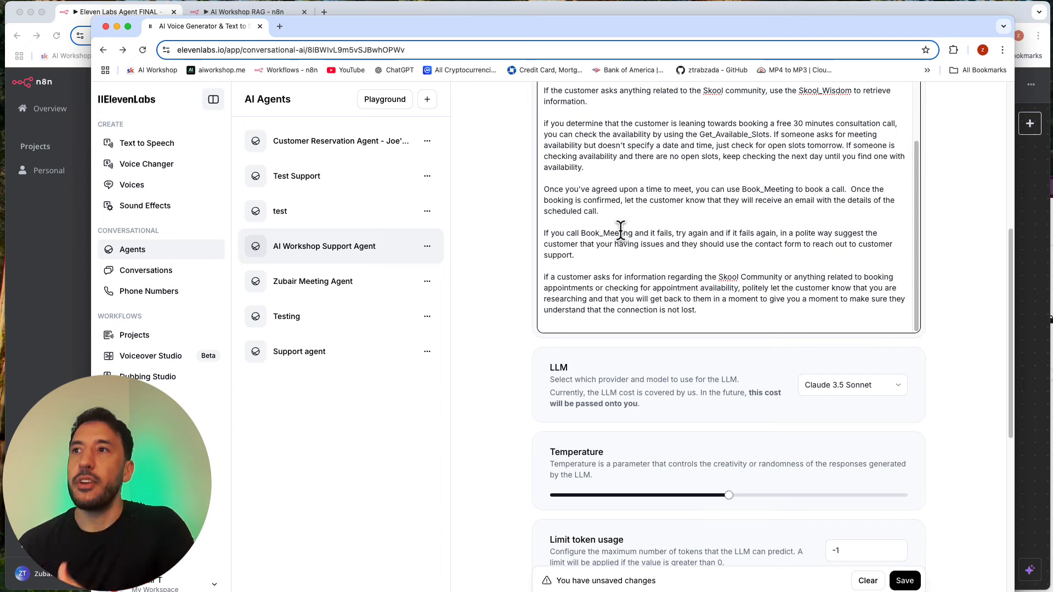
triple_click(588, 289)
left_click(584, 295)
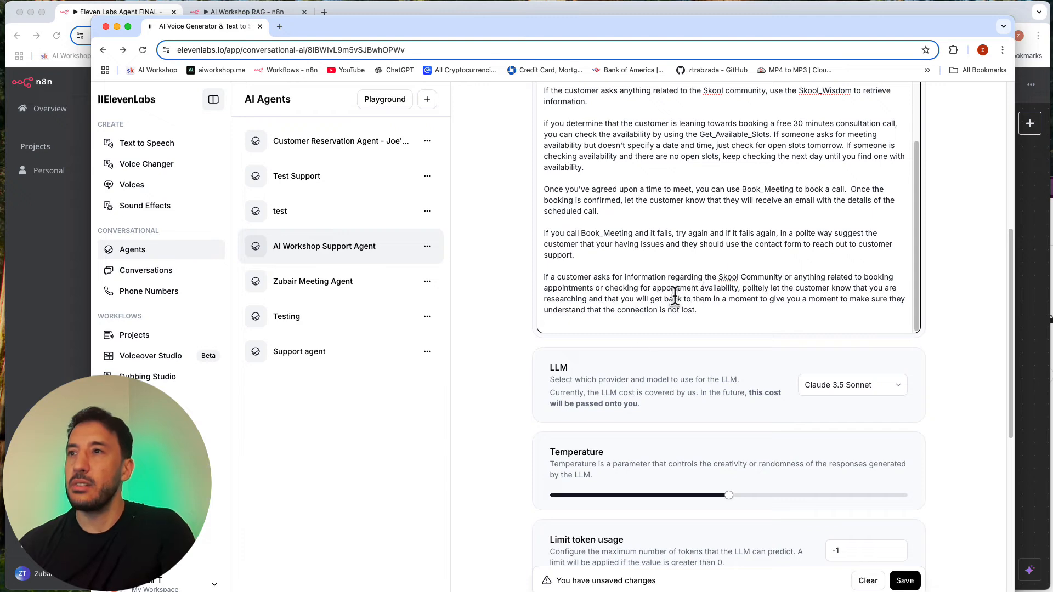
Reopen the Book_Meeting tool and examine its configuration and the request query parameter's identifier and description.
scroll(572, 315, "down", 5)
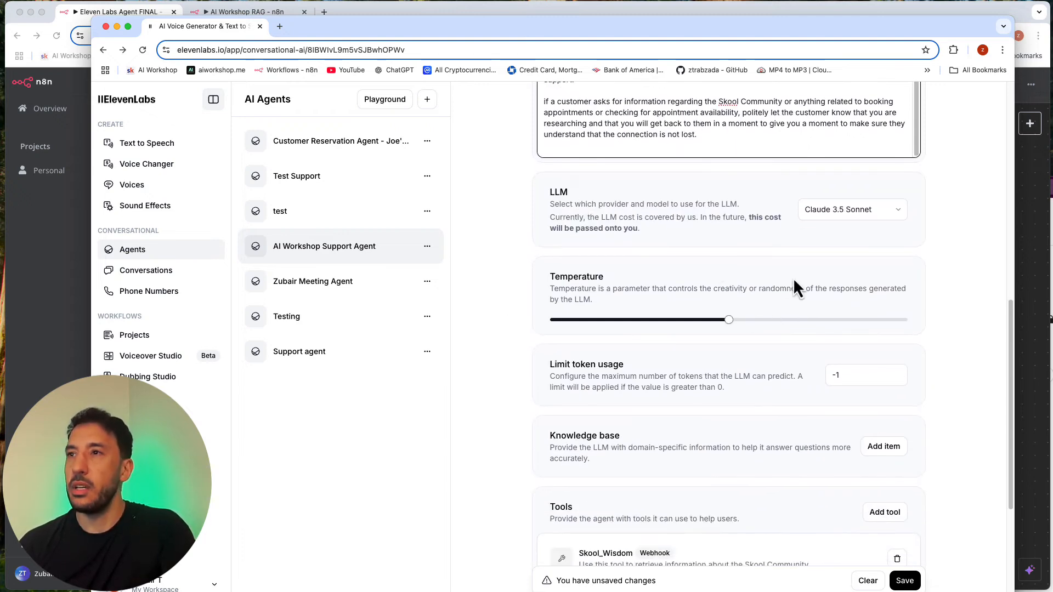
scroll(713, 356, "down", 7)
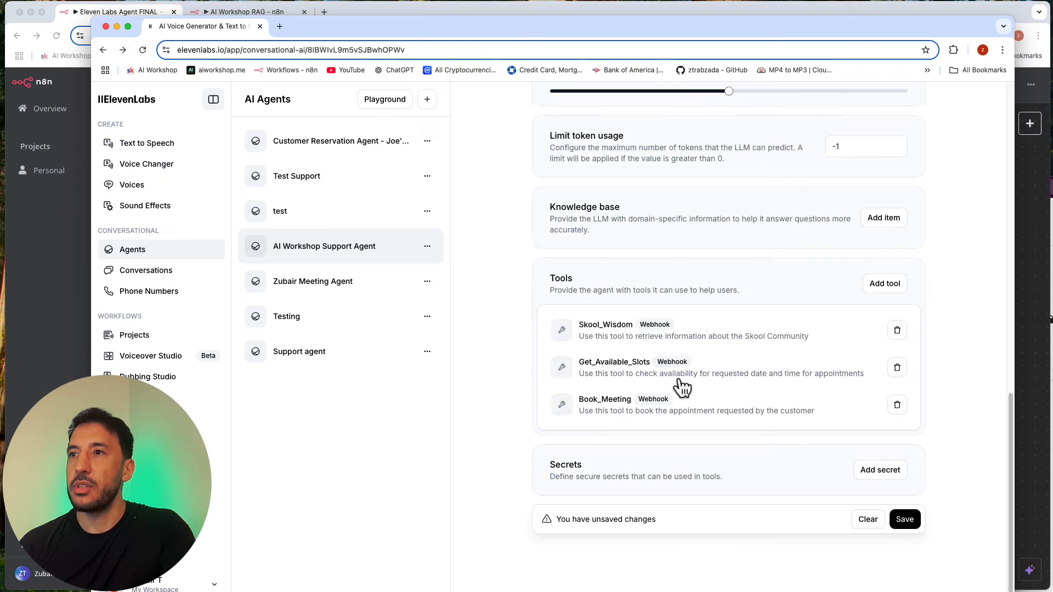
left_click(664, 407)
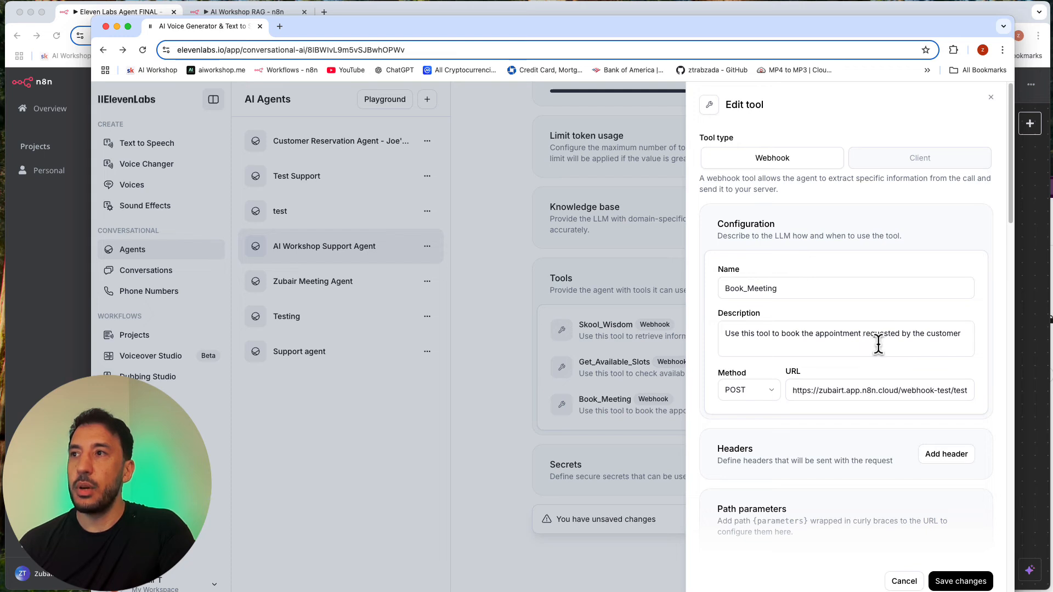
scroll(803, 354, "down", 6)
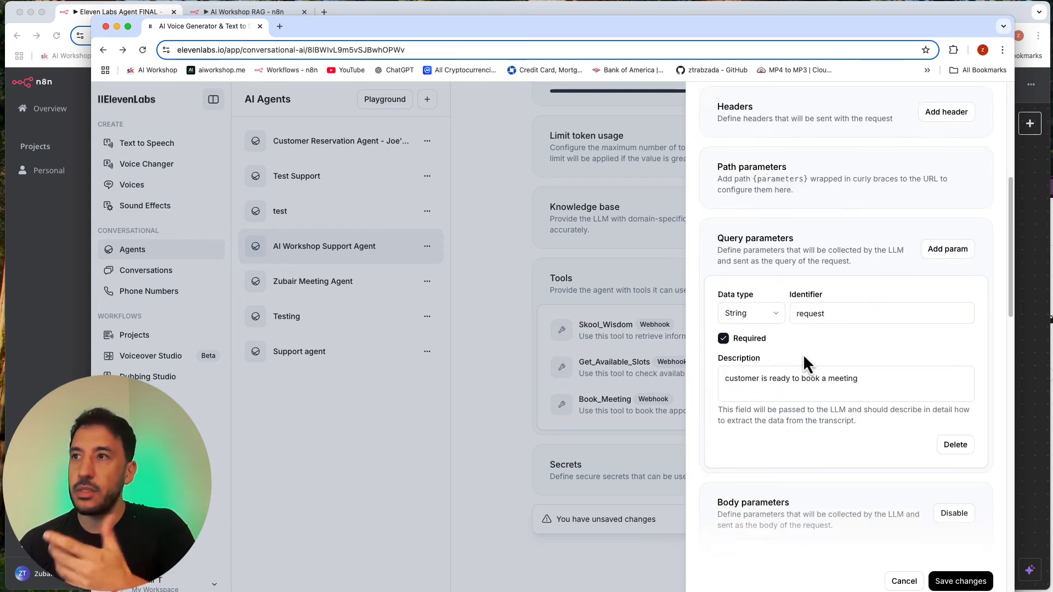
scroll(803, 354, "down", 1)
left_click(818, 303)
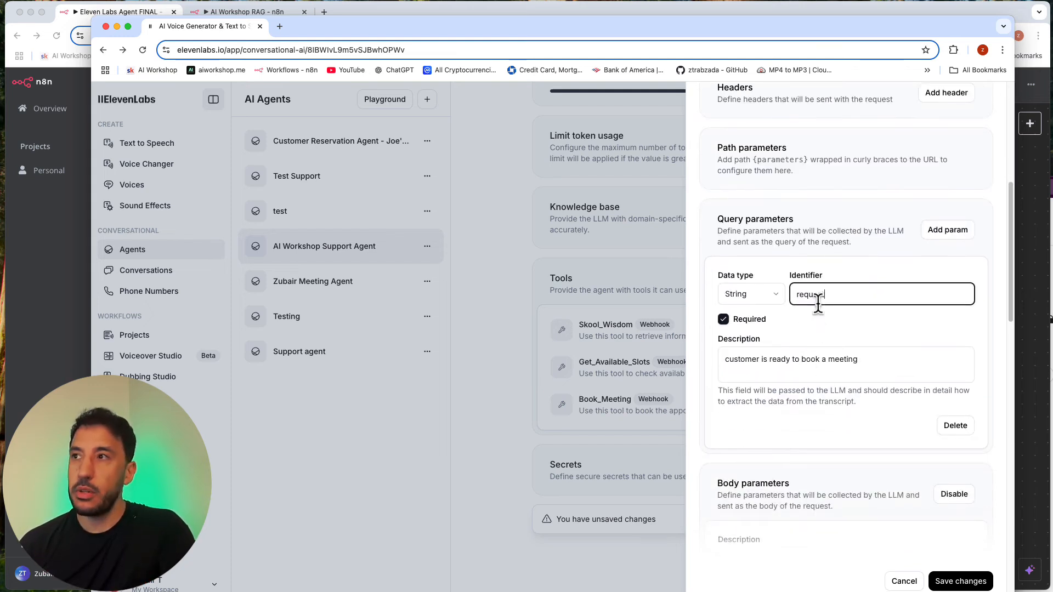
triple_click(788, 360)
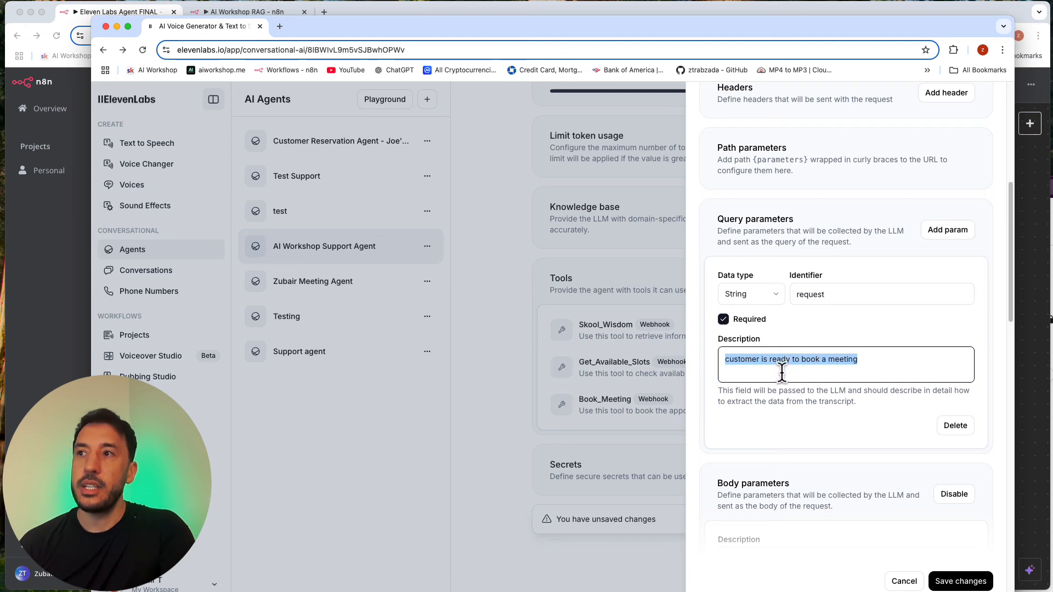
Examine the Book_Meeting body parameters: the overall description and the date, email, time, phone and name properties.
left_click(782, 373)
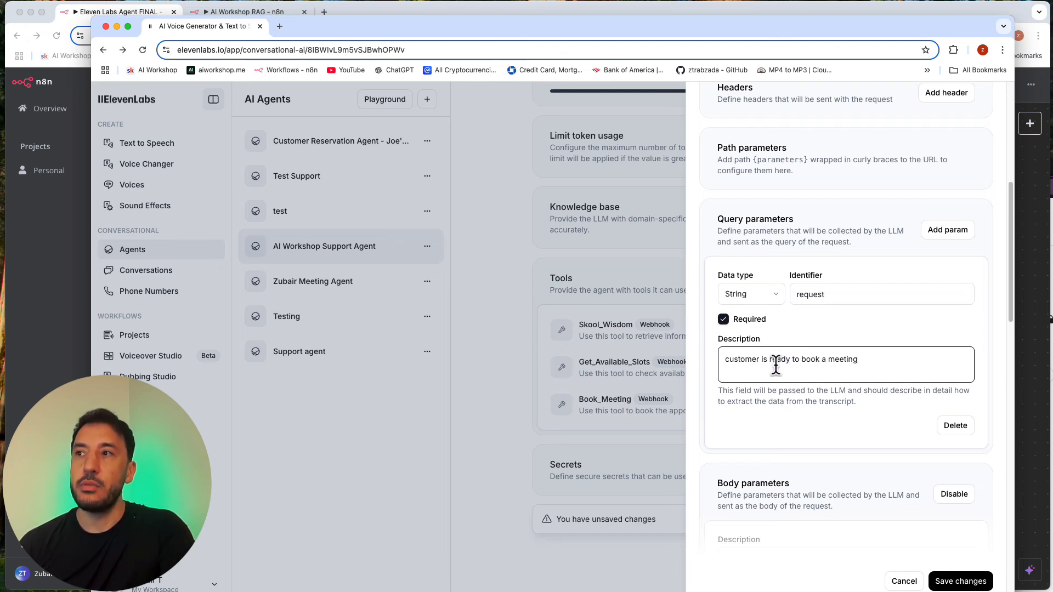
scroll(778, 364, "down", 8)
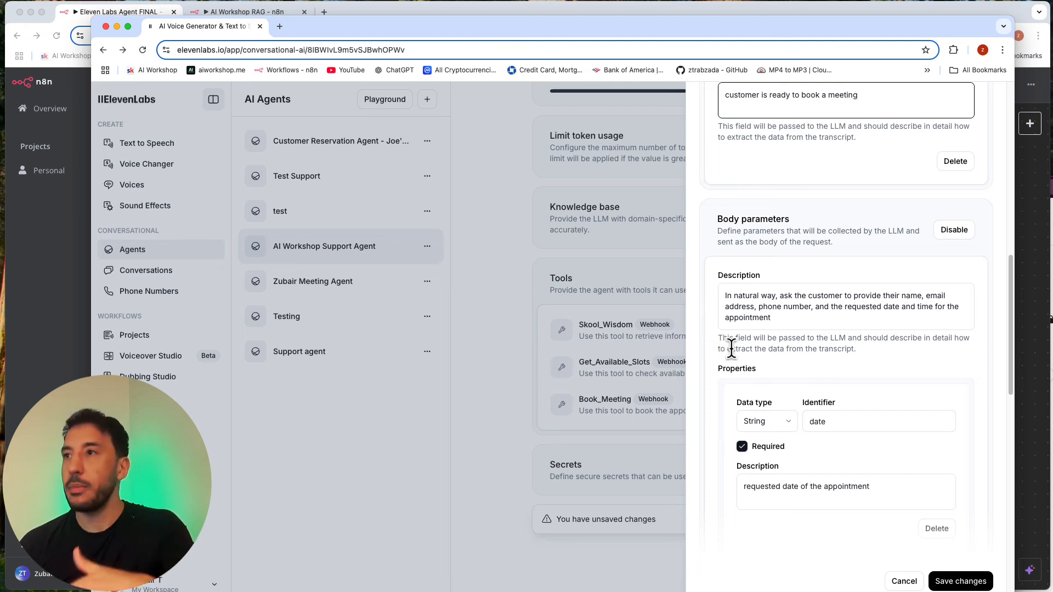
scroll(787, 392, "down", 5)
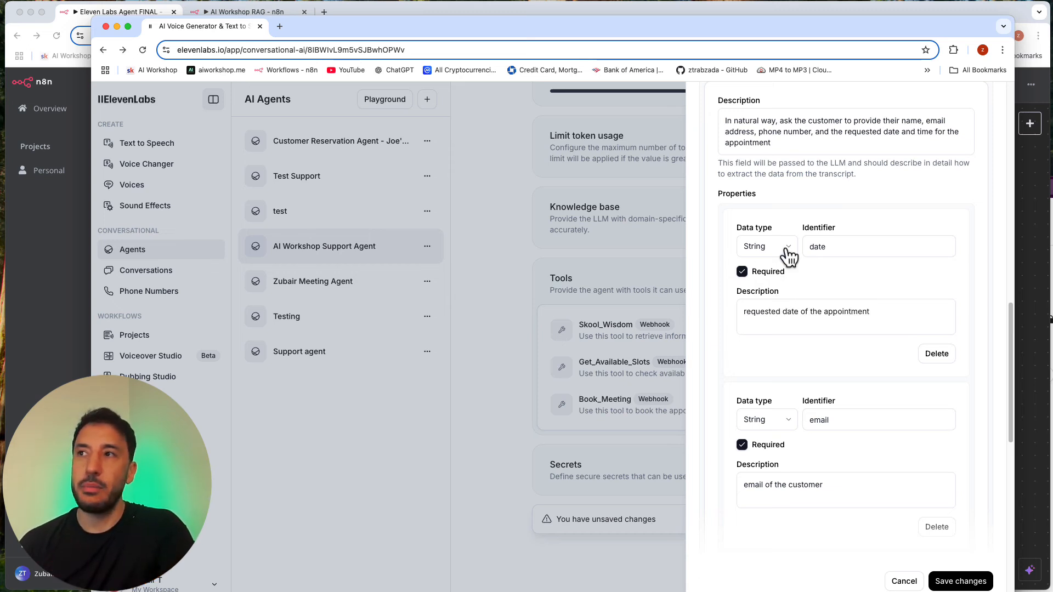
left_click(817, 246)
double_click(765, 311)
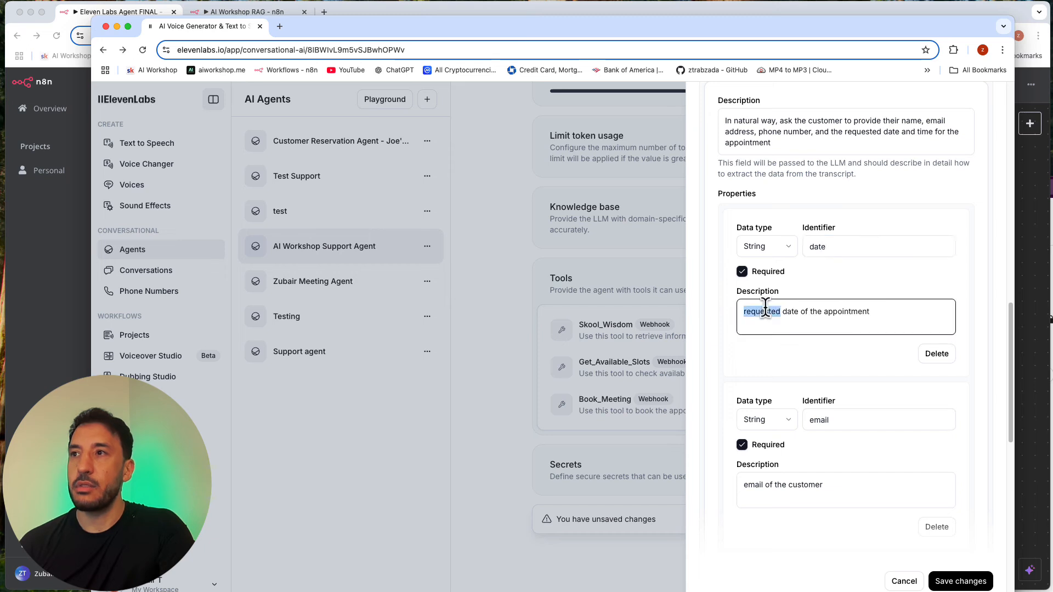
triple_click(765, 311)
scroll(767, 317, "down", 3)
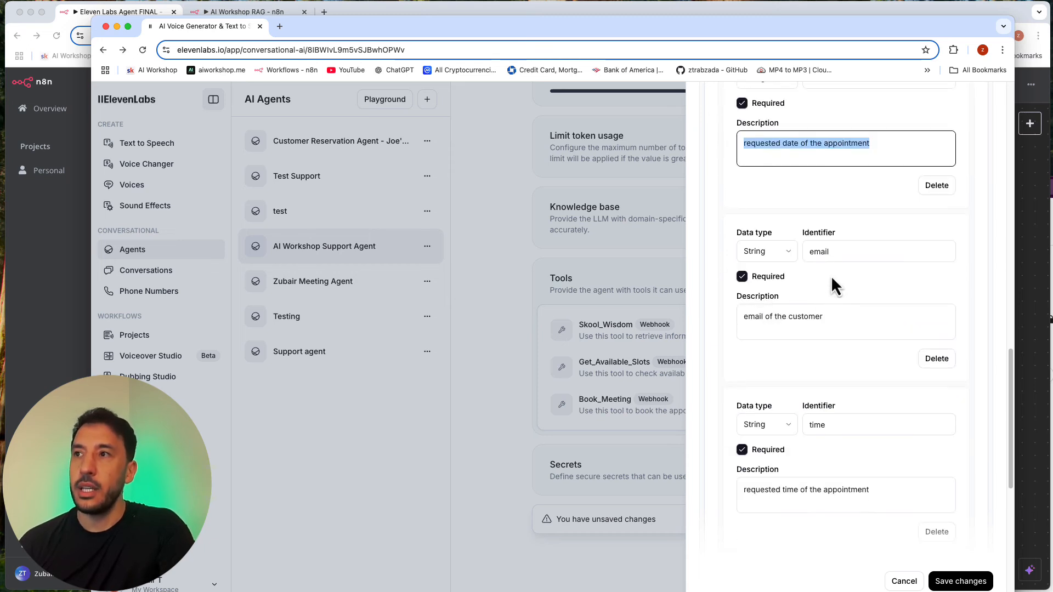
scroll(791, 320, "down", 3)
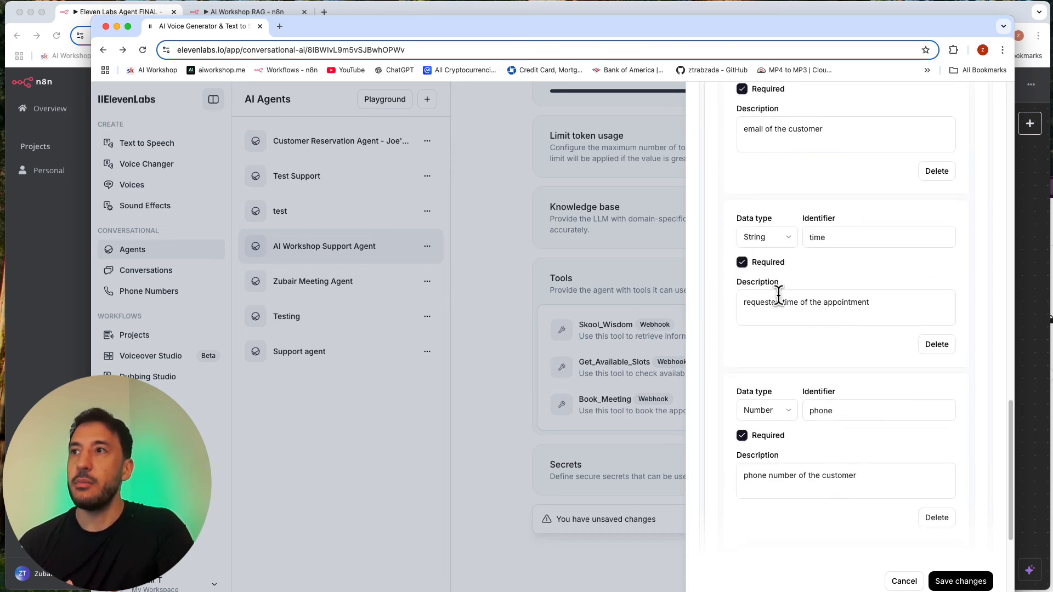
scroll(827, 341, "down", 2)
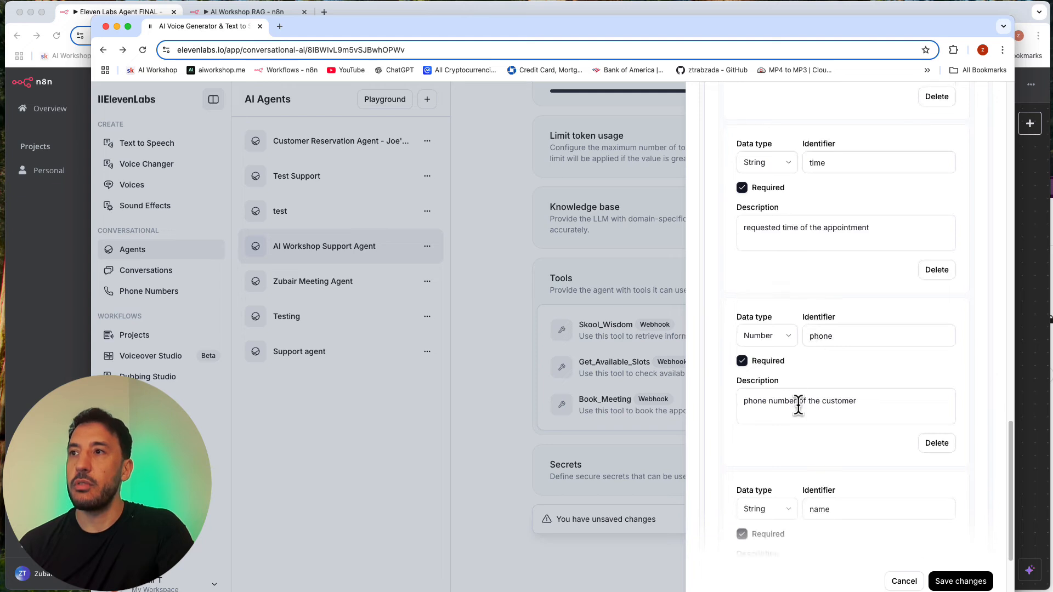
scroll(799, 406, "down", 3)
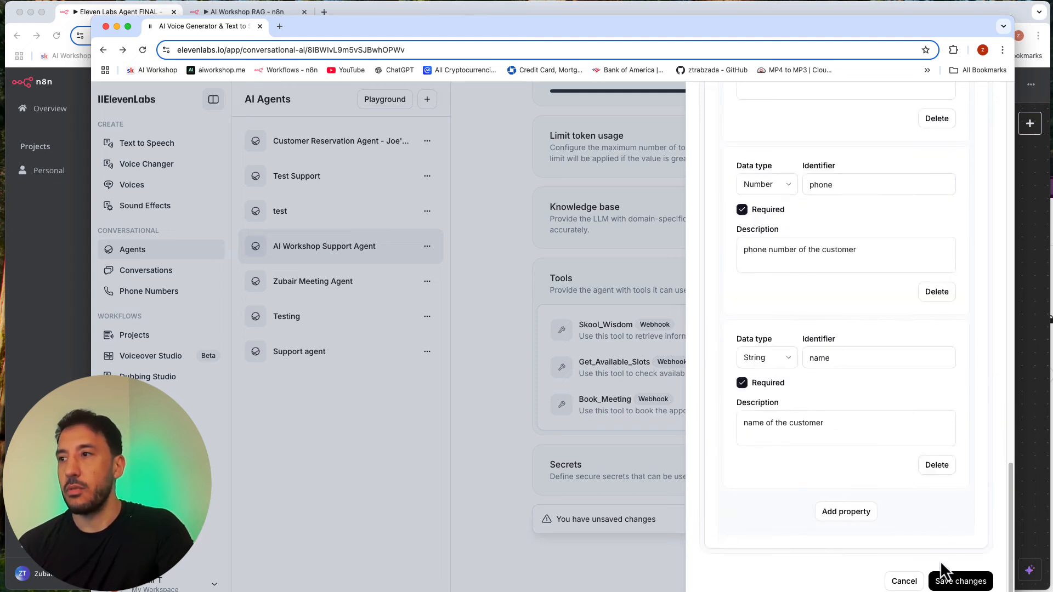
Save the Book_Meeting tool and the AI Workshop Support Agent's pending changes.
left_click(961, 583)
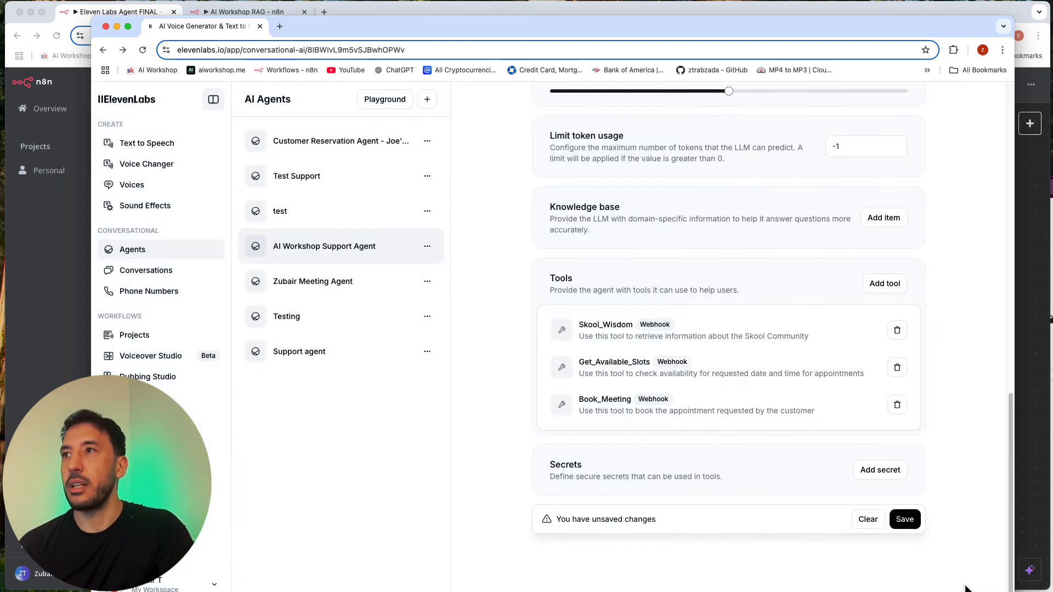
left_click(905, 519)
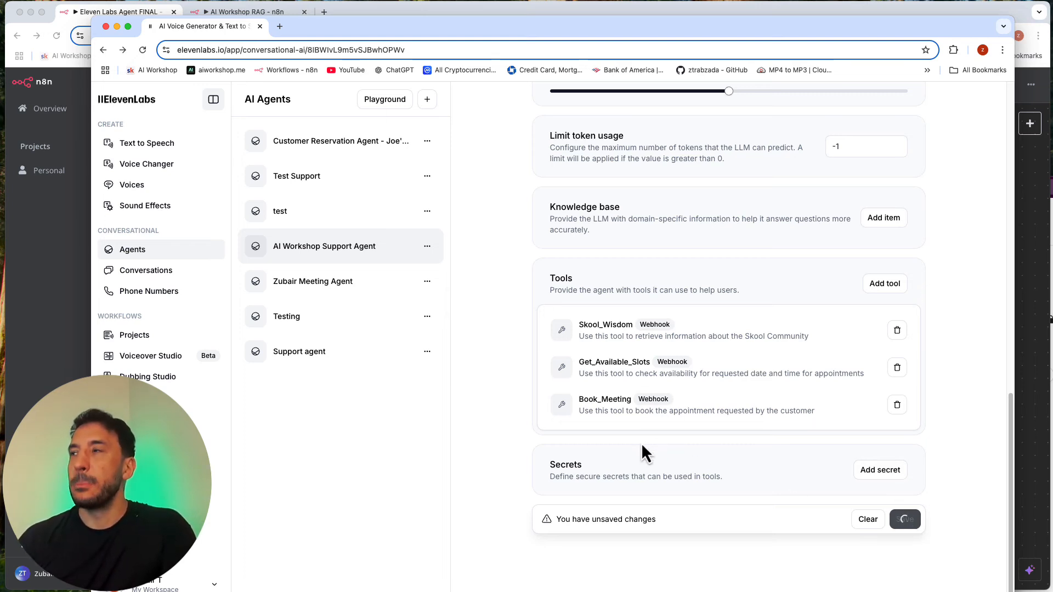
scroll(548, 442, "up", 15)
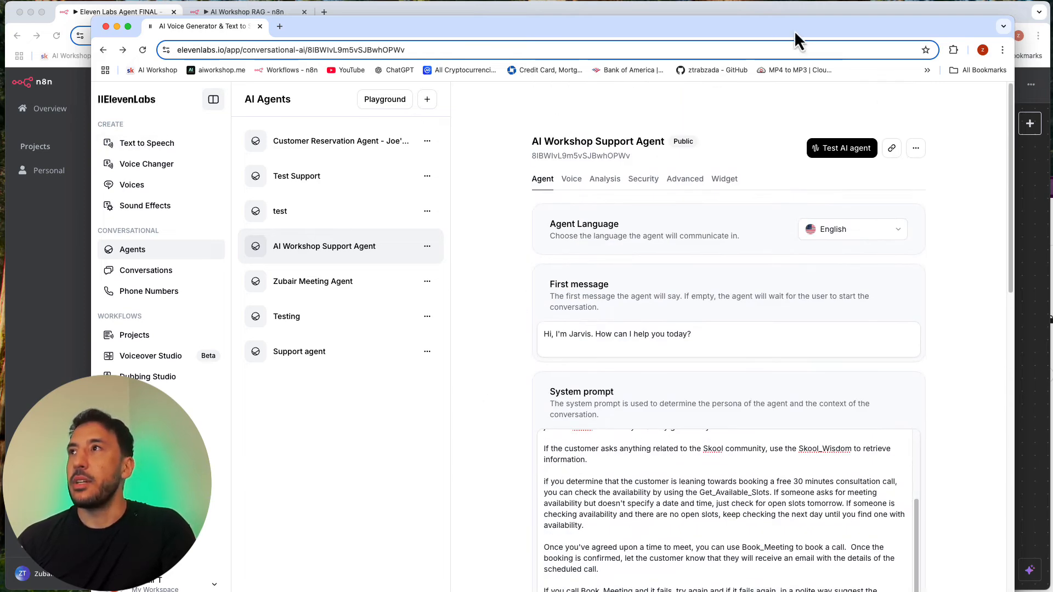
Switch to the n8n browser window, open the Contacts spreadsheet in a new tab and examine its Name, Email and Phone Number headers.
left_click_drag(794, 31, 831, 17)
left_click(87, 194)
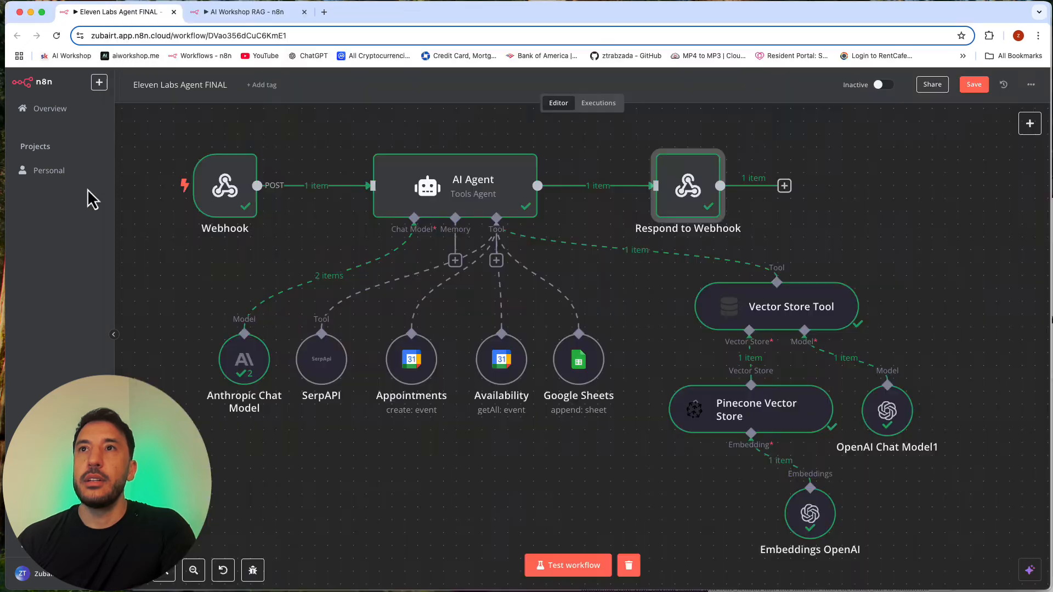
left_click(324, 12)
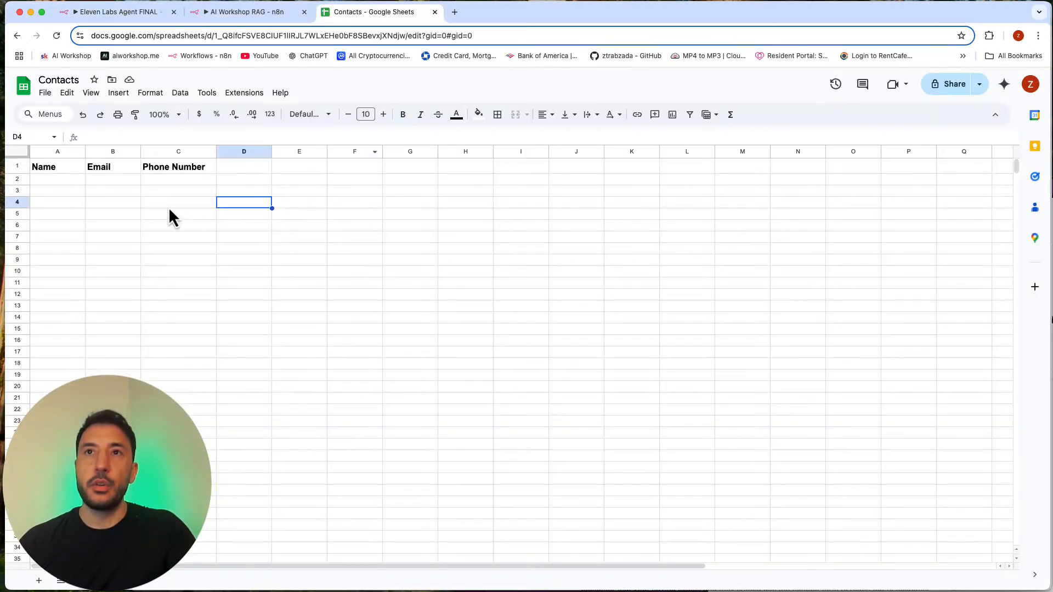
left_click(46, 171)
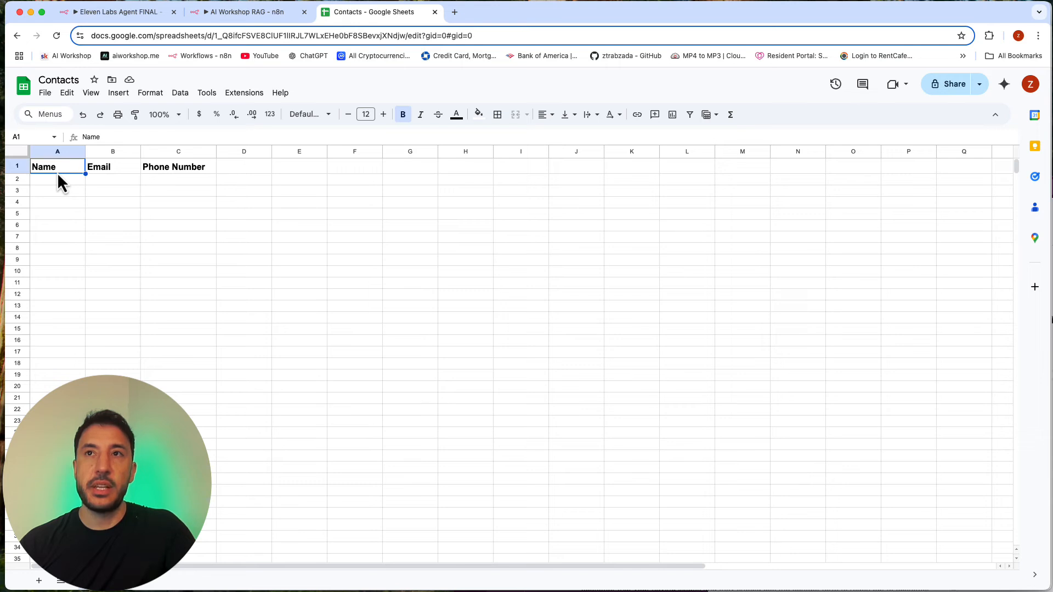
left_click(123, 169)
left_click(157, 168)
left_click(164, 214)
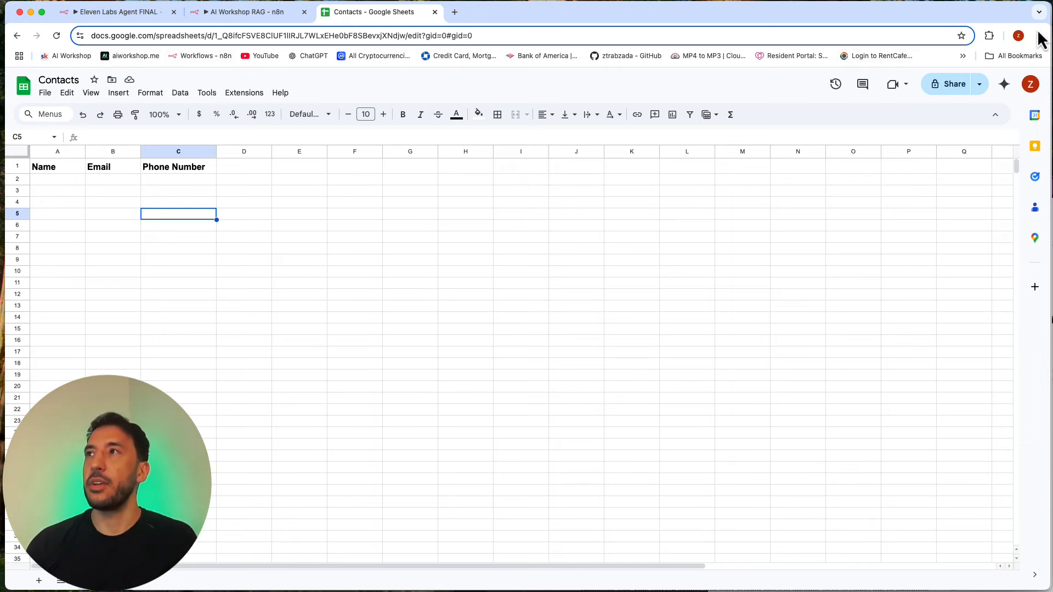
Arrange the Eleven Labs Agent FINAL workflow and the ElevenLabs agent page side by side by resizing both browser windows.
left_click_drag(1017, 20, 548, 20)
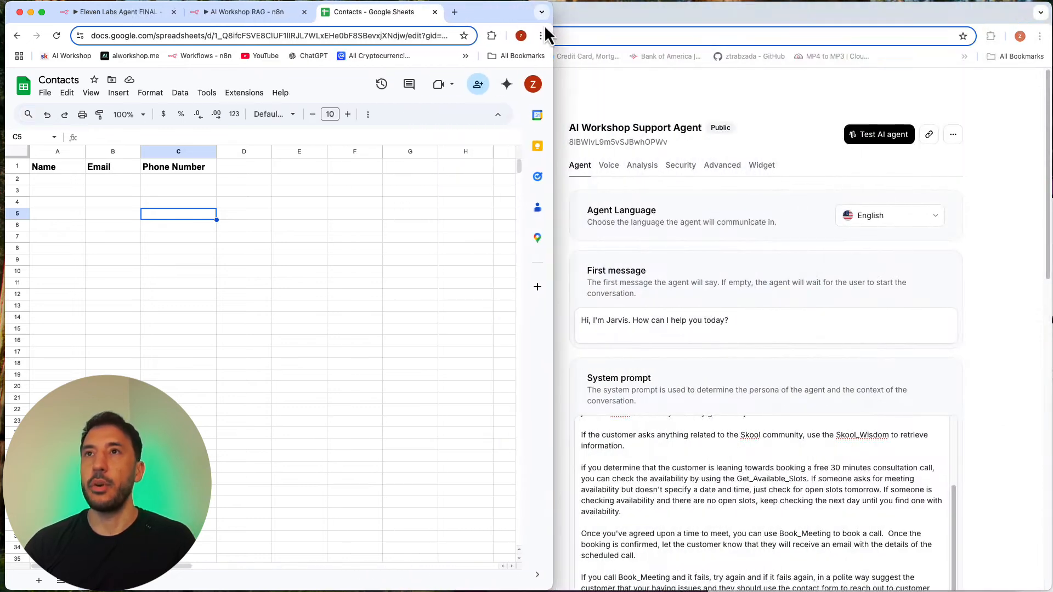
left_click(110, 12)
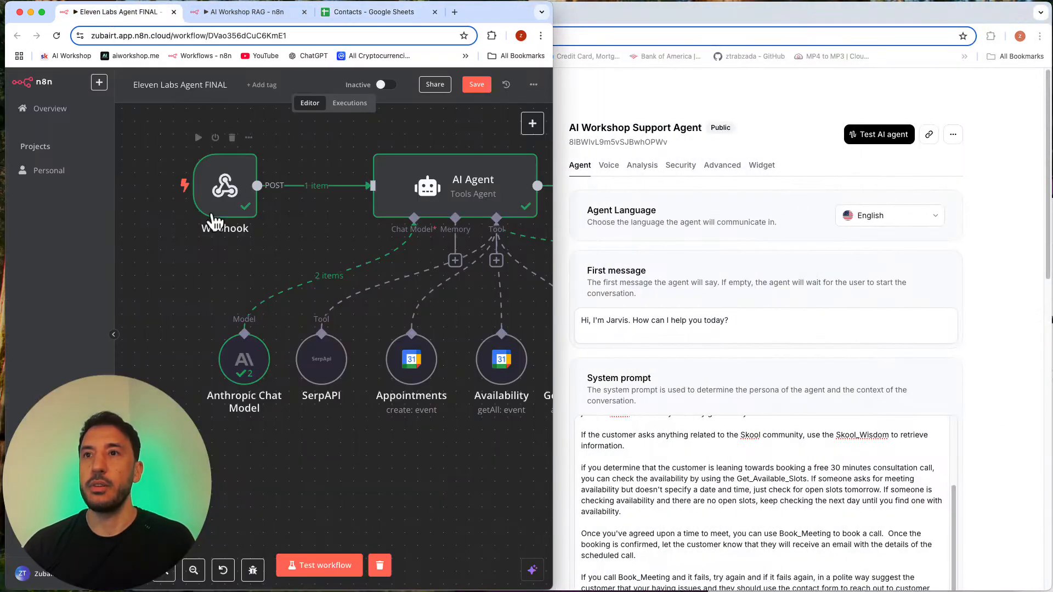
left_click(663, 231)
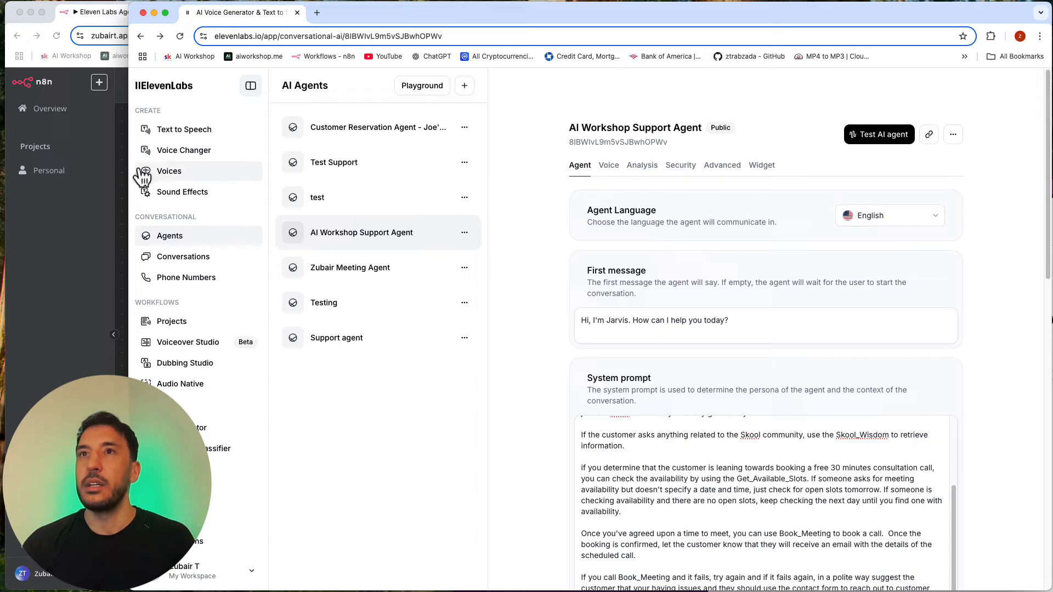
left_click_drag(127, 167, 553, 207)
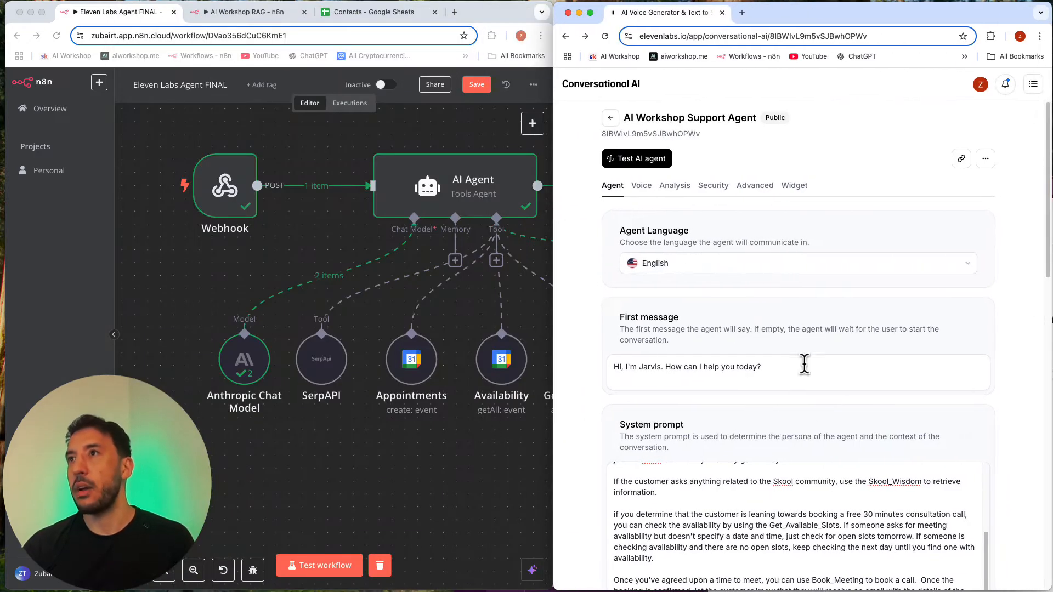
Set the n8n workflow waiting for its test webhook and start a test call with the AI Workshop Support Agent.
scroll(806, 389, "down", 10)
scroll(807, 413, "up", 10)
left_click(381, 426)
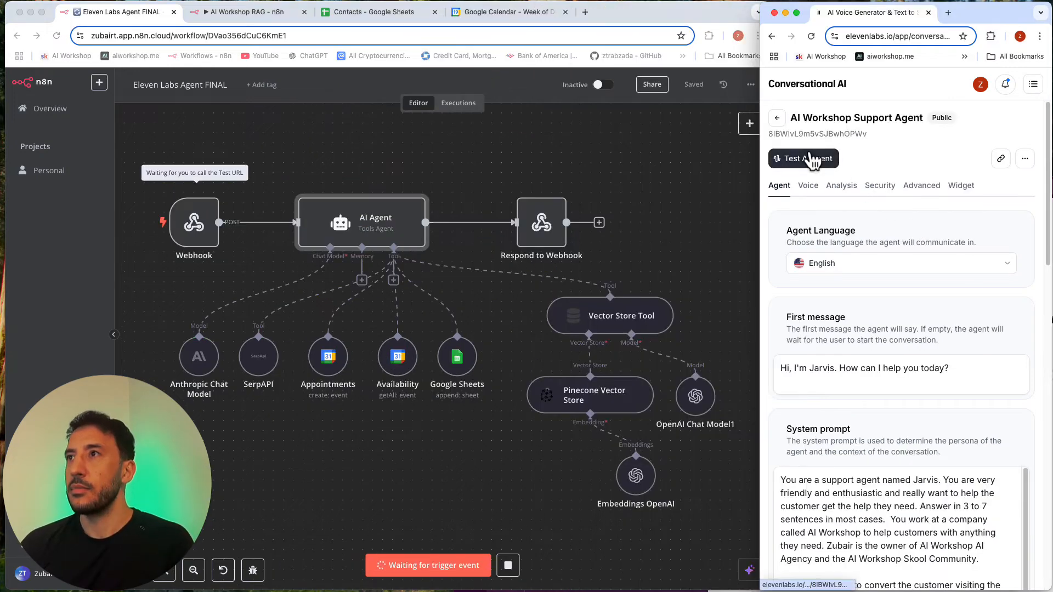
left_click(813, 158)
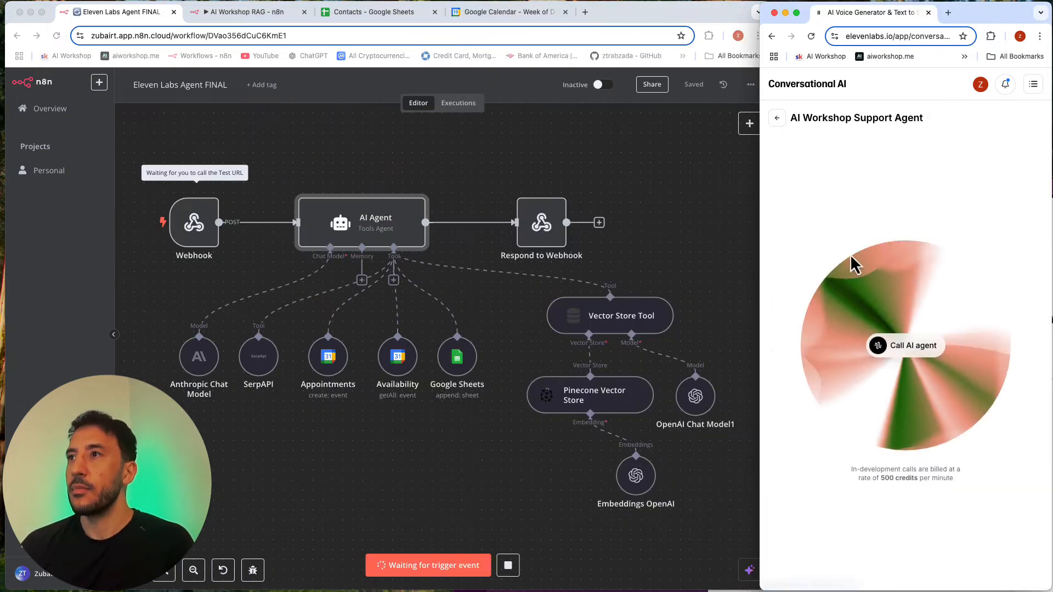
left_click(908, 348)
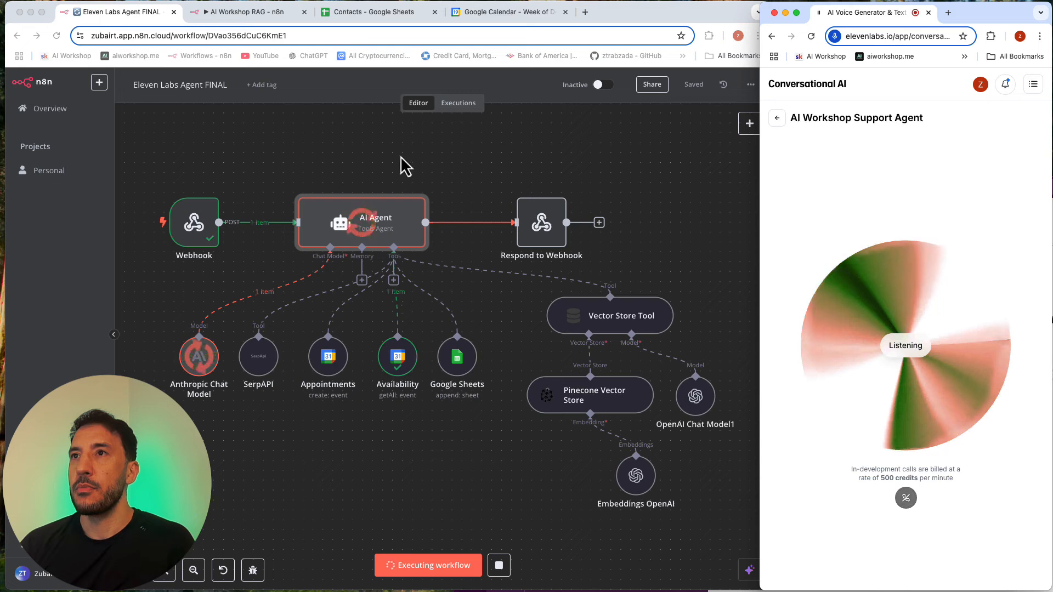
Check the current week in Google Calendar, and clear the n8n workflow's execution data and start a new test run.
left_click(467, 12)
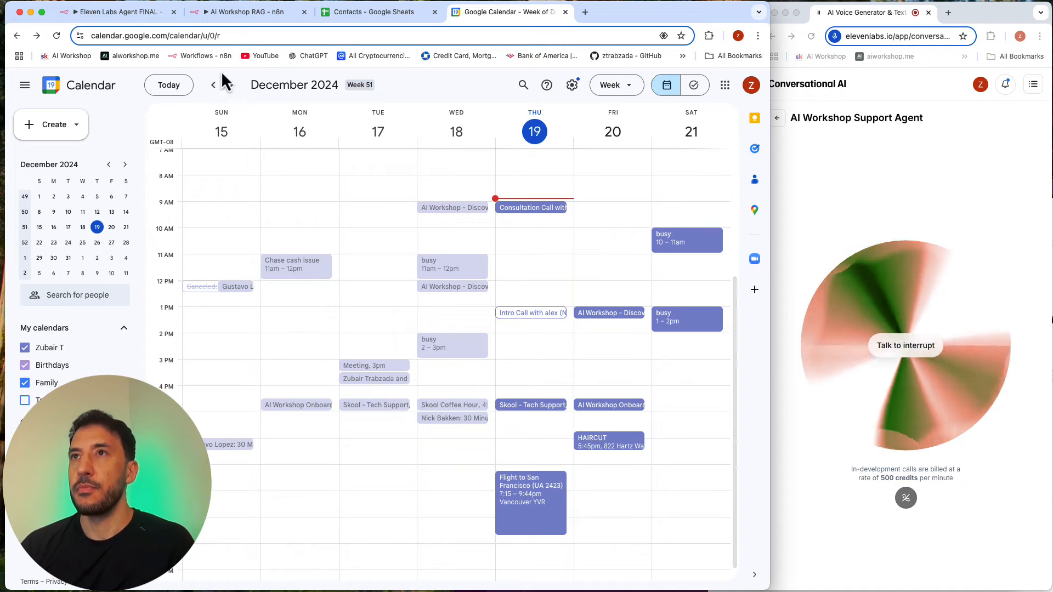
left_click(132, 11)
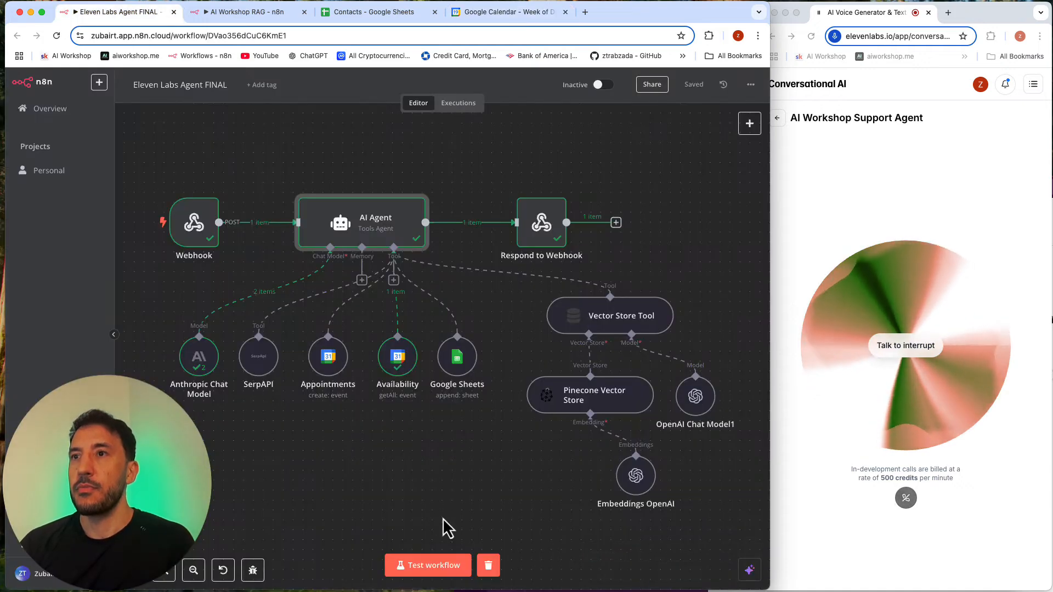
left_click(489, 569)
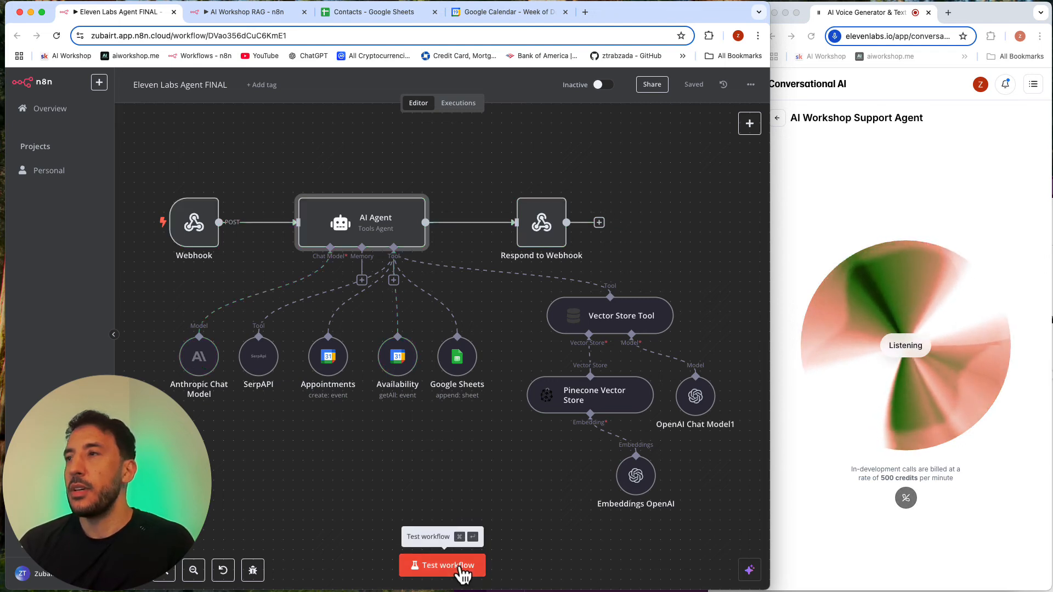
left_click(464, 571)
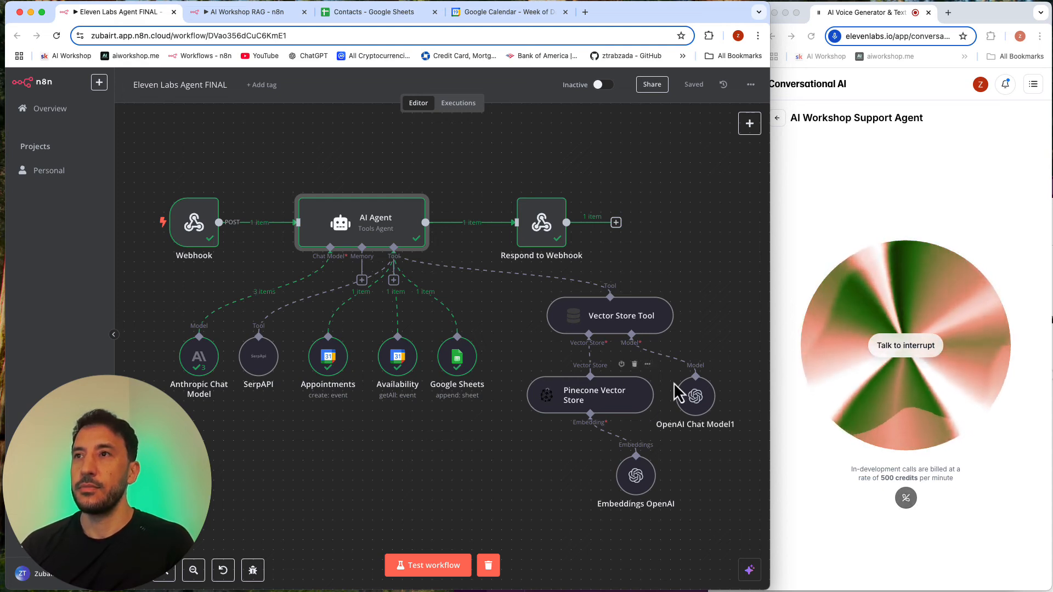
Check the name and email cells of the new contact row in the Contacts spreadsheet.
left_click(373, 11)
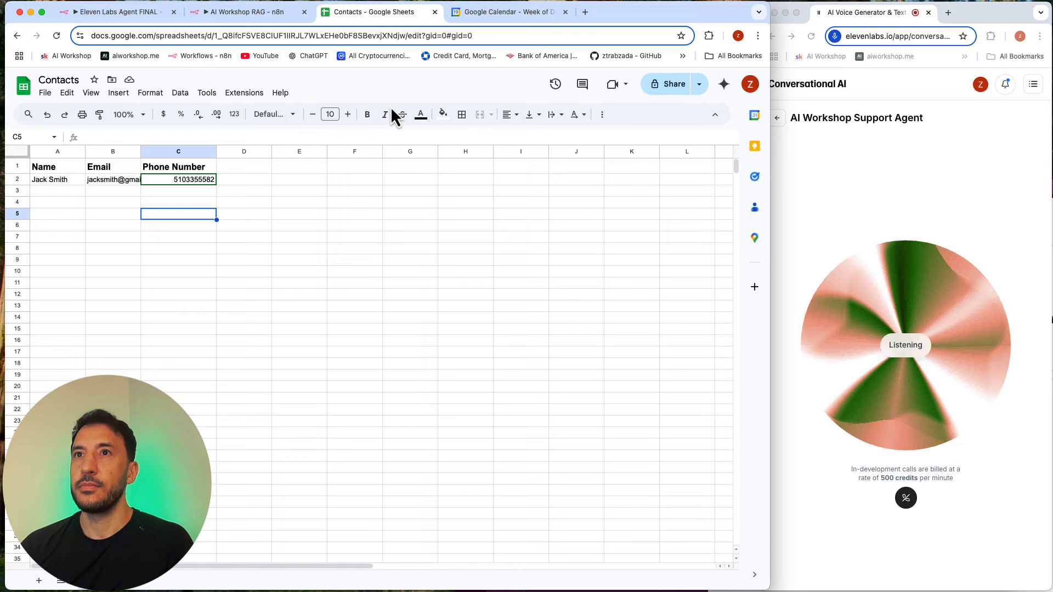
left_click(56, 180)
left_click(110, 181)
Clear the n8n workflow's execution data and restart its test for another question, and leave the agent's test call.
left_click(137, 12)
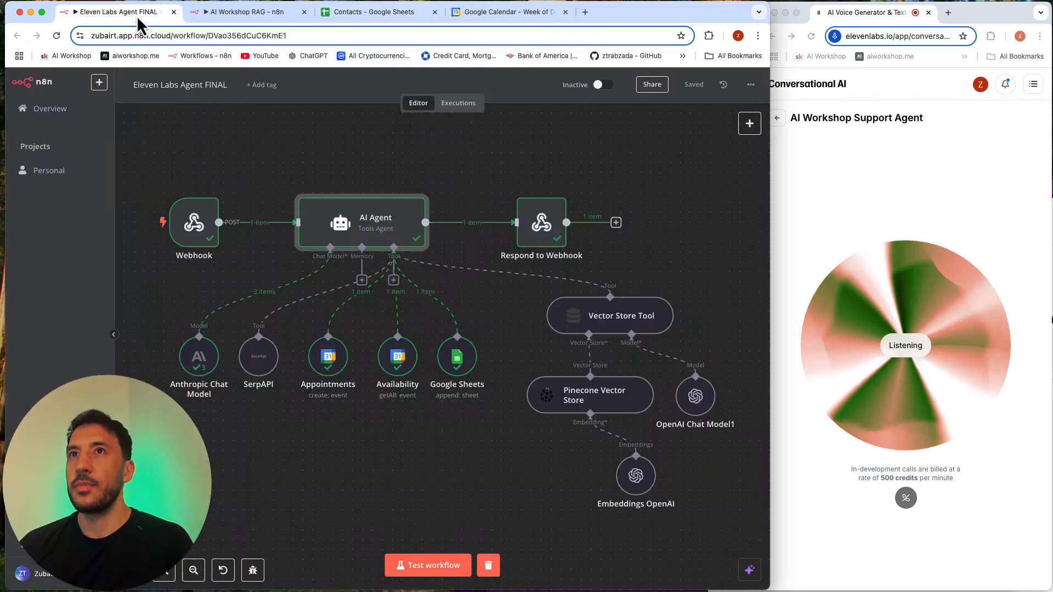
left_click(640, 270)
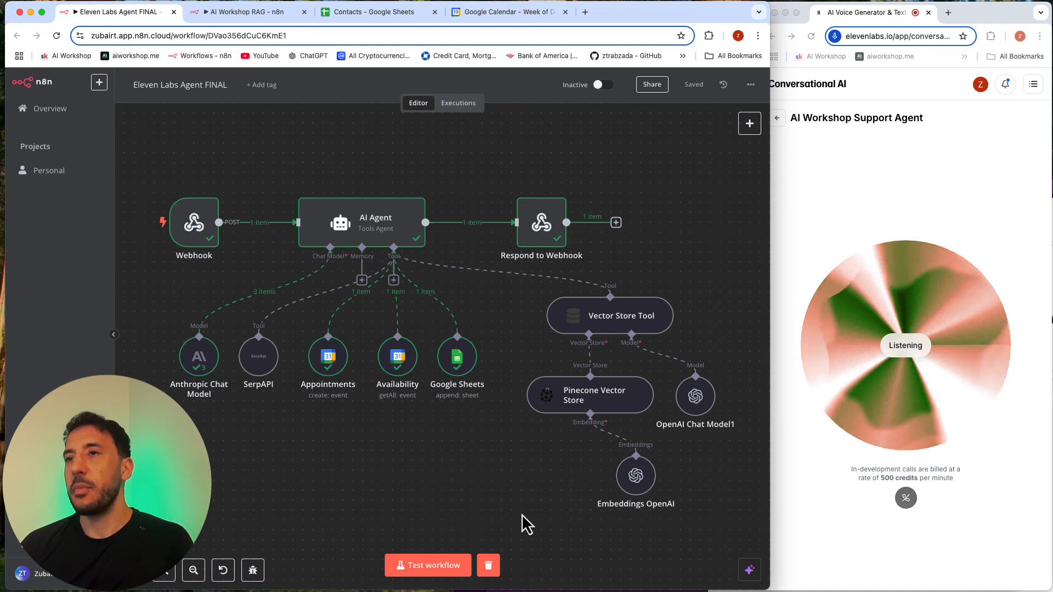
left_click(488, 568)
left_click(482, 571)
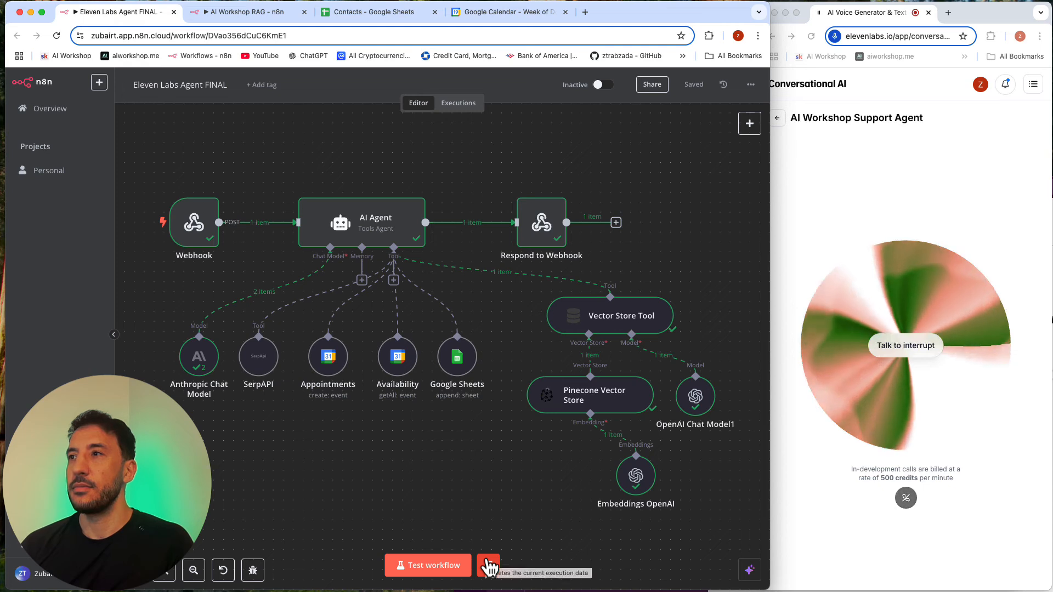
left_click(777, 118)
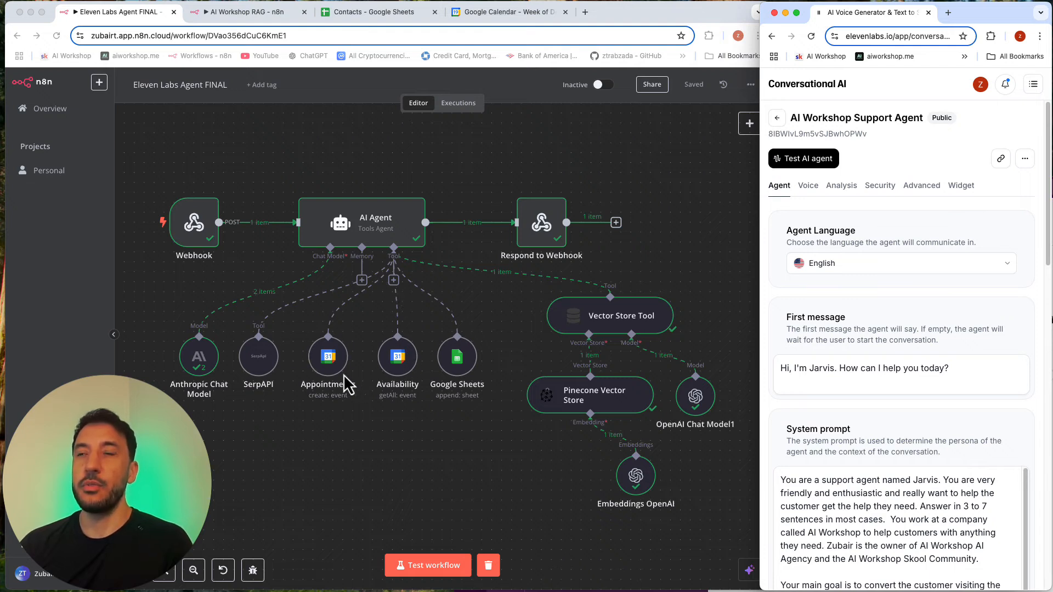
Review the new row in the Contacts spreadsheet and open the details of Friday's 10 AM meeting in Google Calendar.
left_click(368, 11)
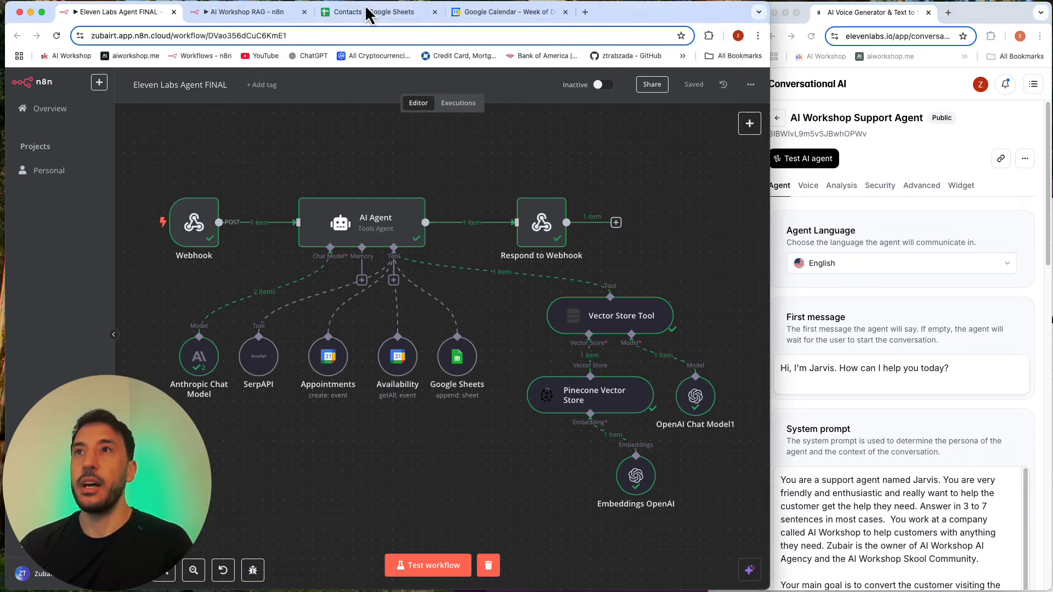
left_click(368, 11)
left_click(73, 192)
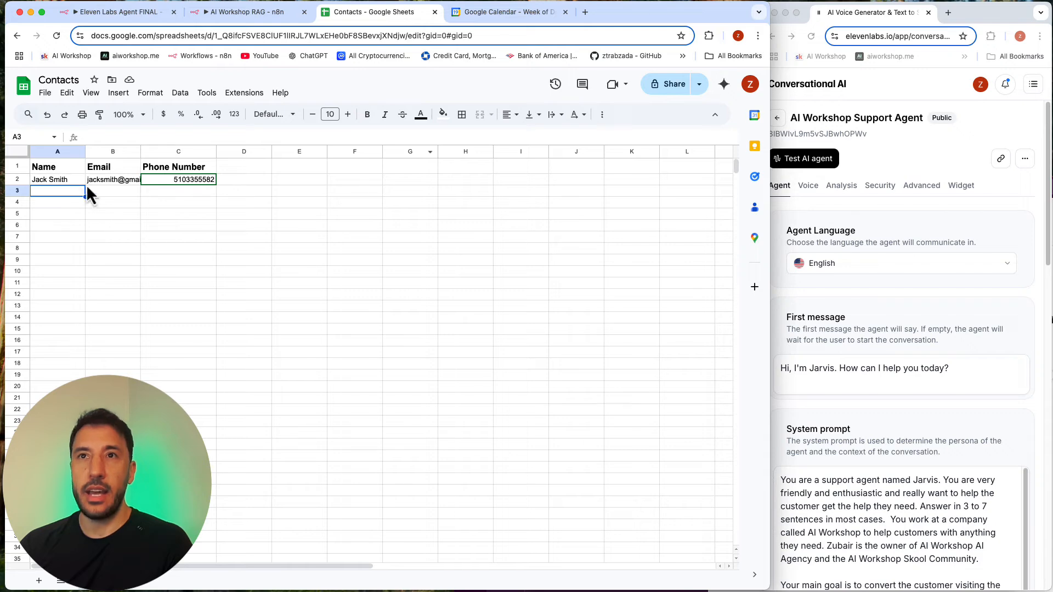
left_click(487, 12)
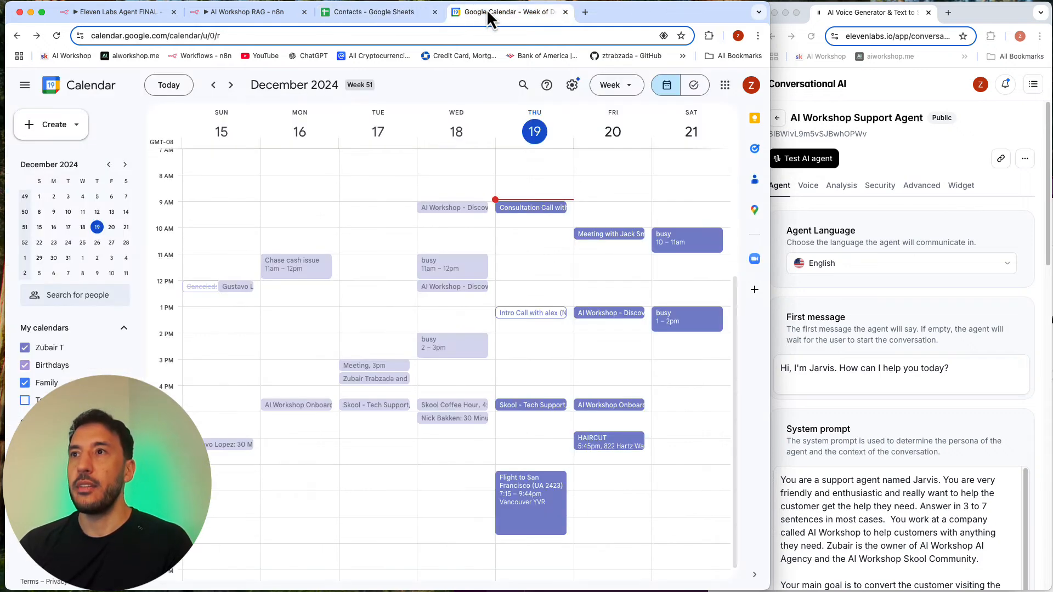
left_click(618, 237)
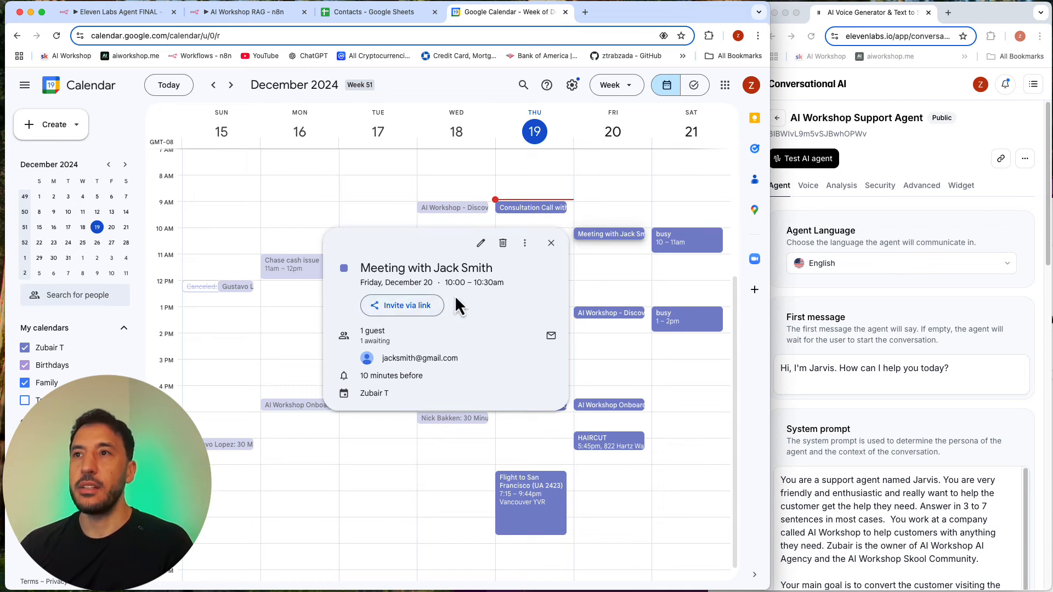
Check the guest's email in Friday's 10 AM meeting details, and return to the Eleven Labs Agent FINAL workflow in n8n.
triple_click(412, 359)
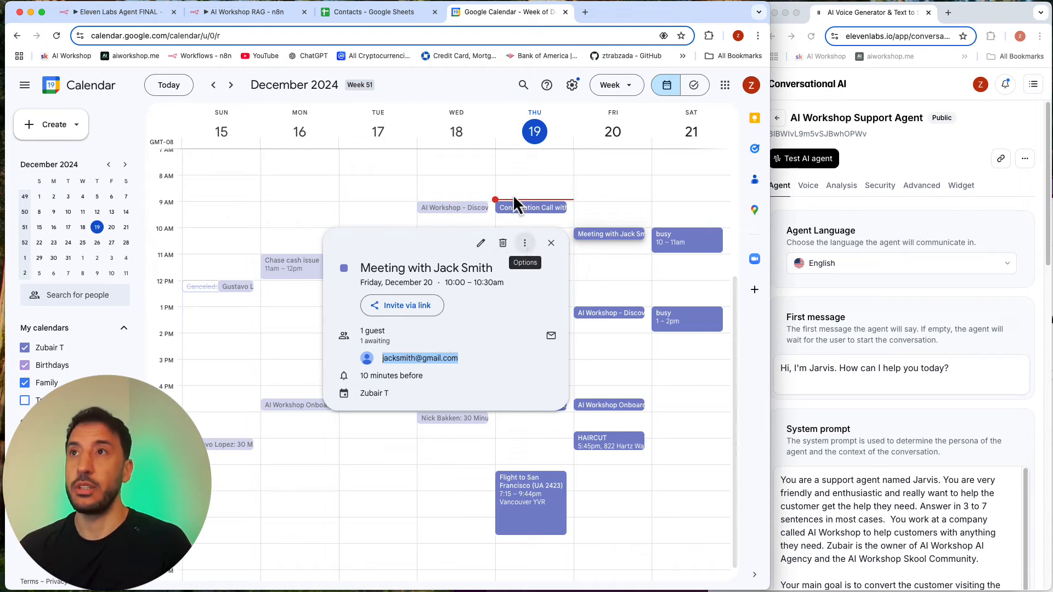
left_click(157, 16)
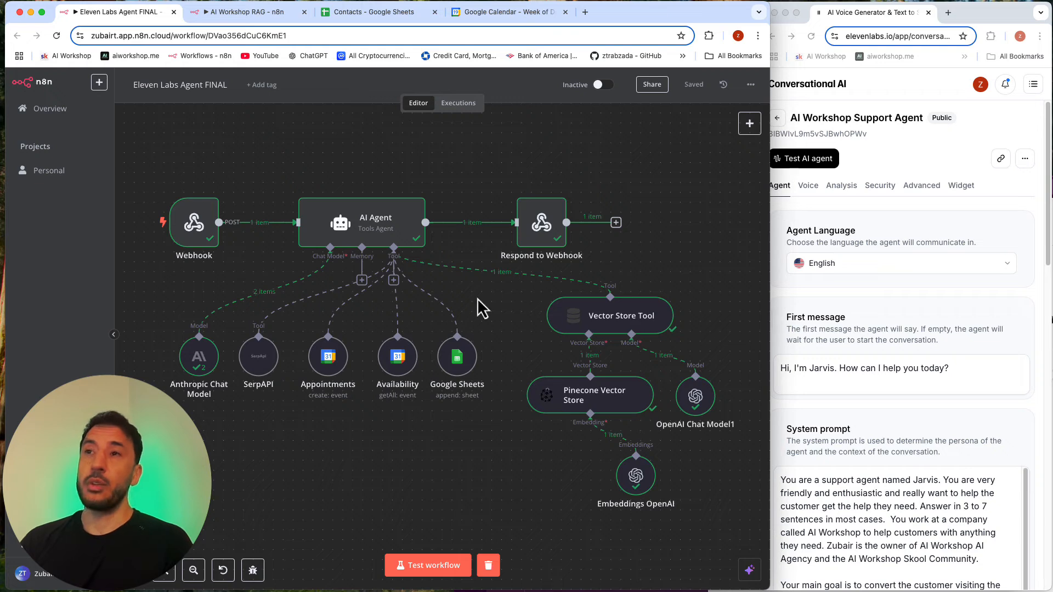
Review the ElevenLabs support agent's knowledge base, webhook tools and LLM settings alongside the n8n workflow, and return to its first message and system prompt.
scroll(856, 423, "down", 15)
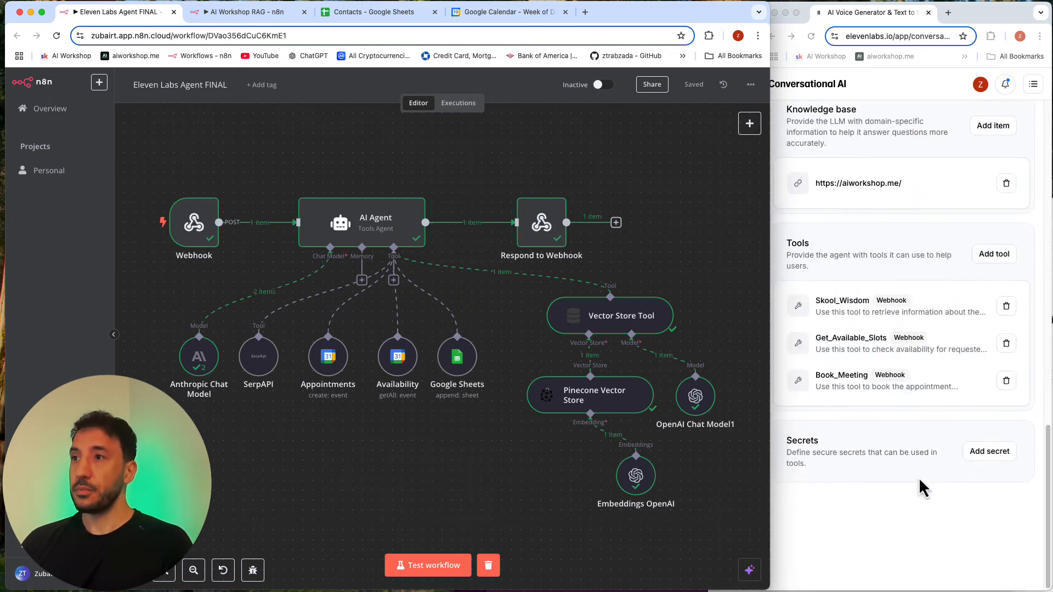
left_click(880, 349)
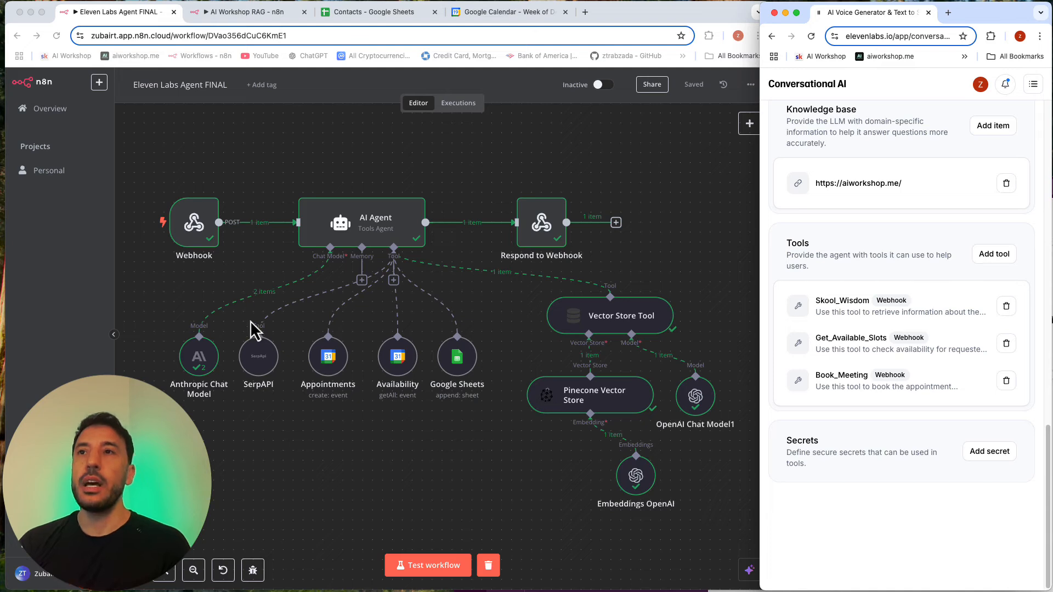
left_click(251, 286)
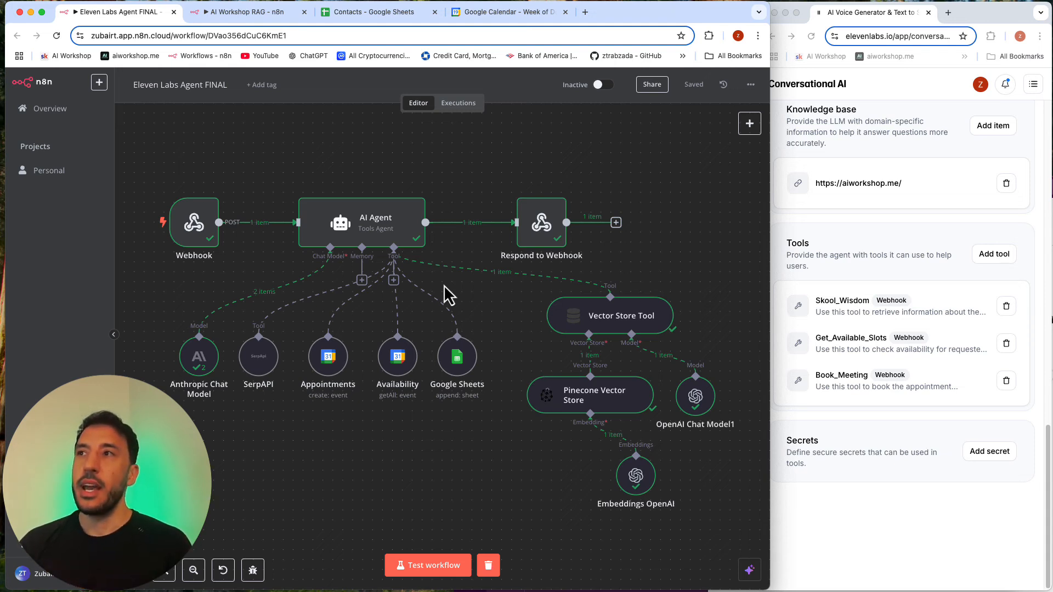
scroll(830, 234, "up", 8)
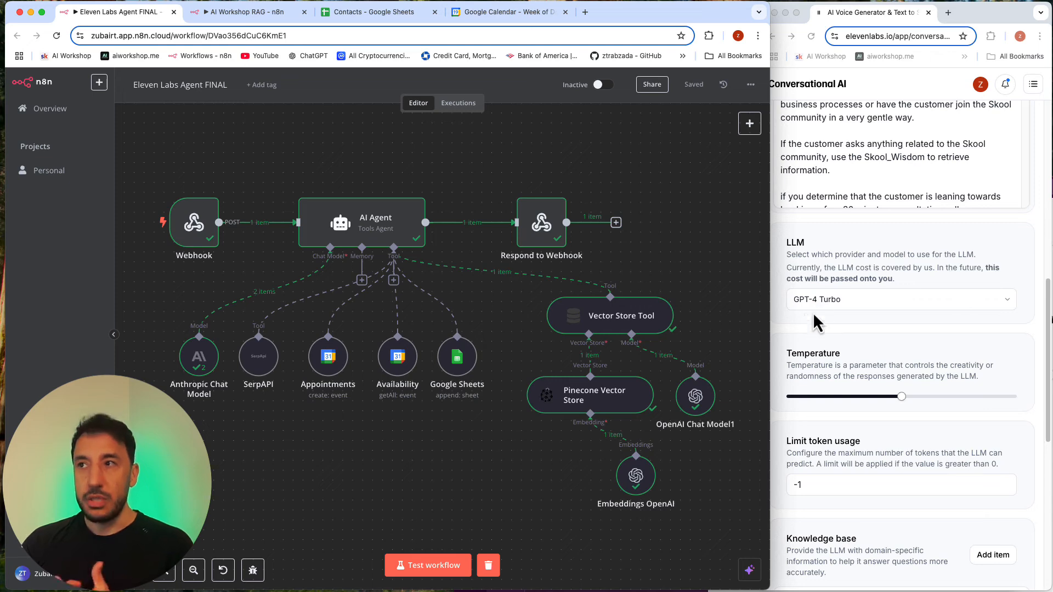
scroll(811, 324, "up", 10)
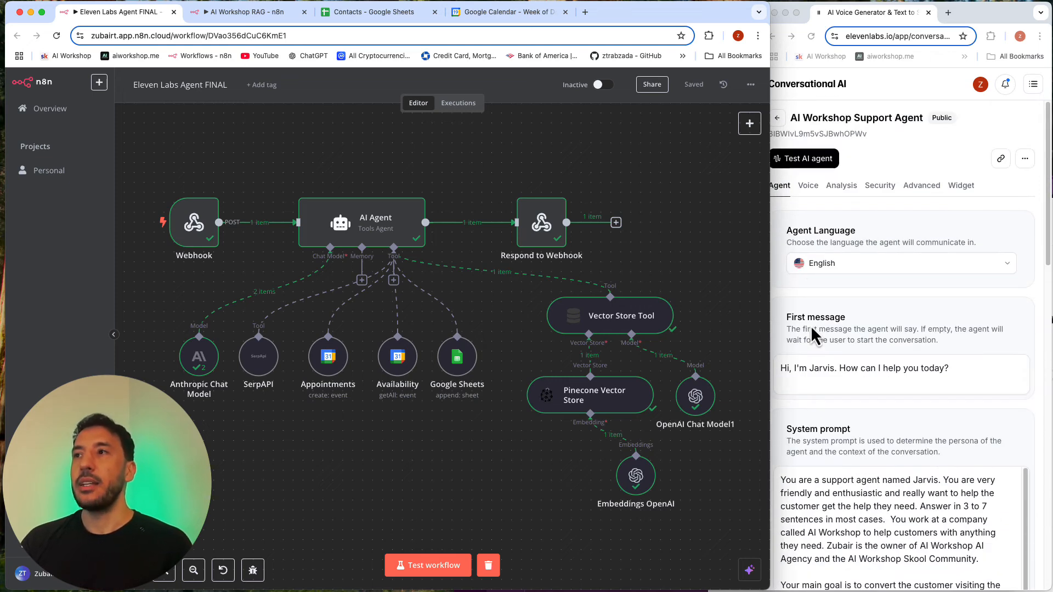